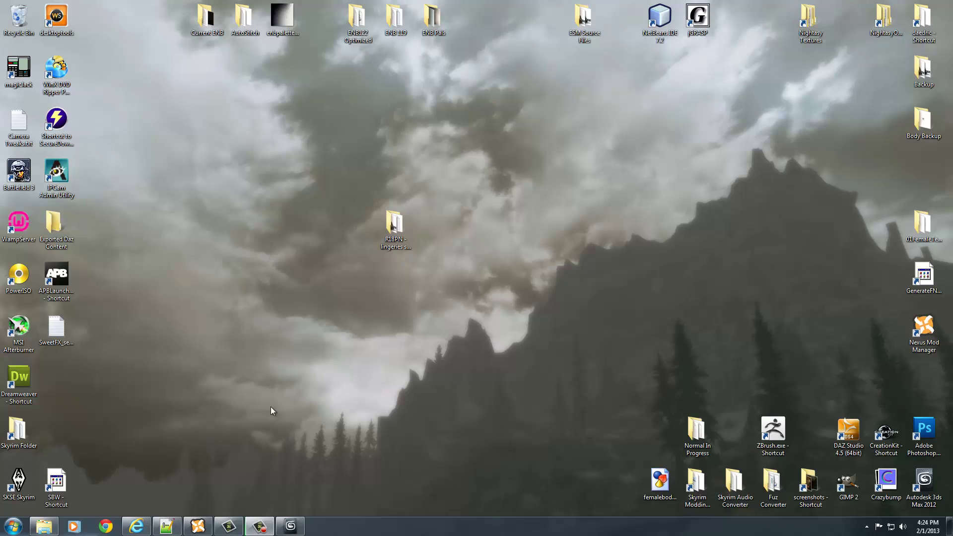
Review the R18PN 02 - Lingerie Set for HGEC page on Oblivion Nexus, including its main files, in the web browser.
click(128, 533)
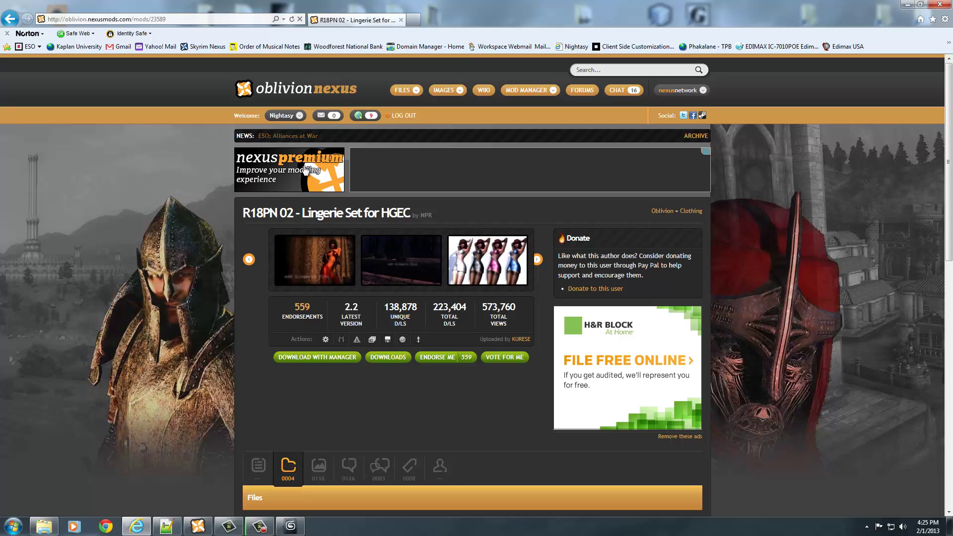
click(282, 115)
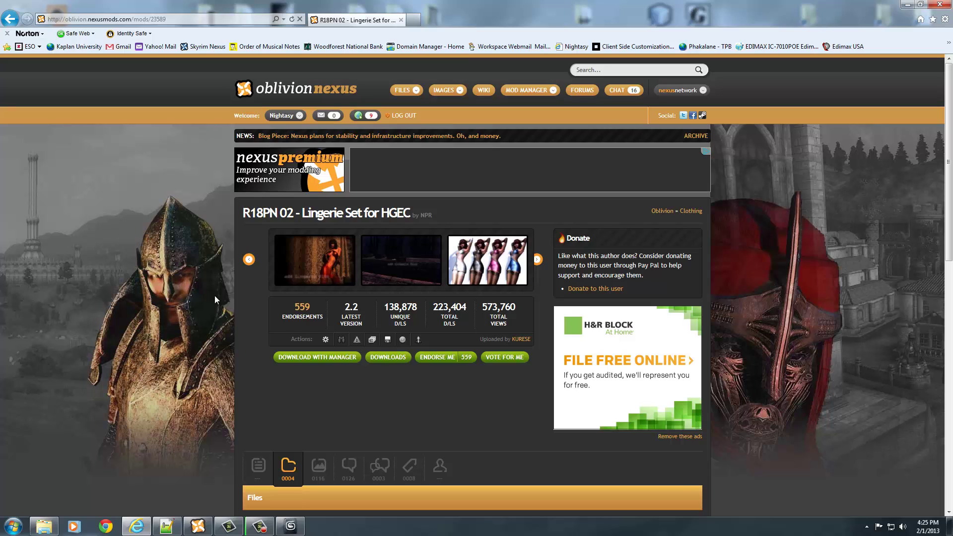
scroll(255, 329, down, 3)
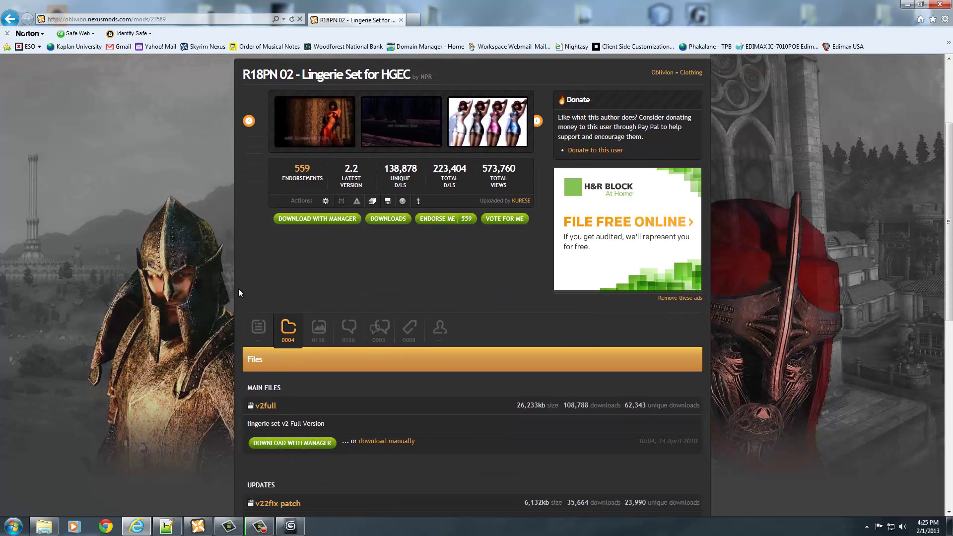
scroll(237, 293, up, 3)
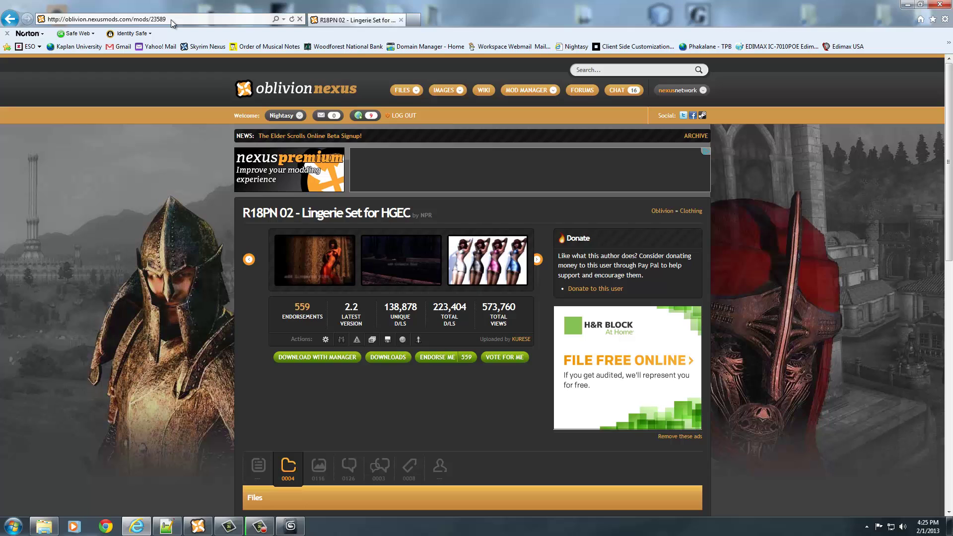
scroll(250, 372, down, 3)
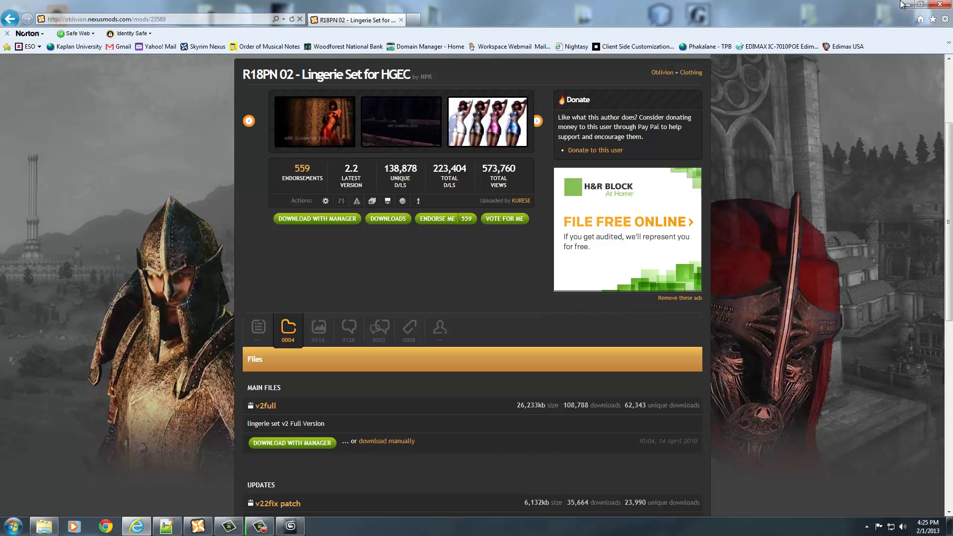
Open the R18PN - lingeries set v2 folder on the desktop and browse to Data\meshes\R18PN\Clothes\kyami.
key(super+d)
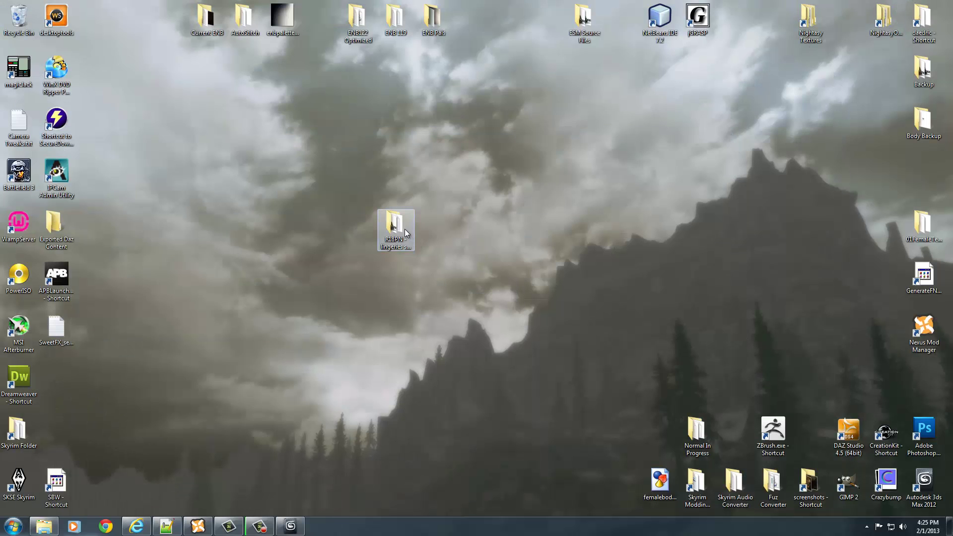
double_click(405, 228)
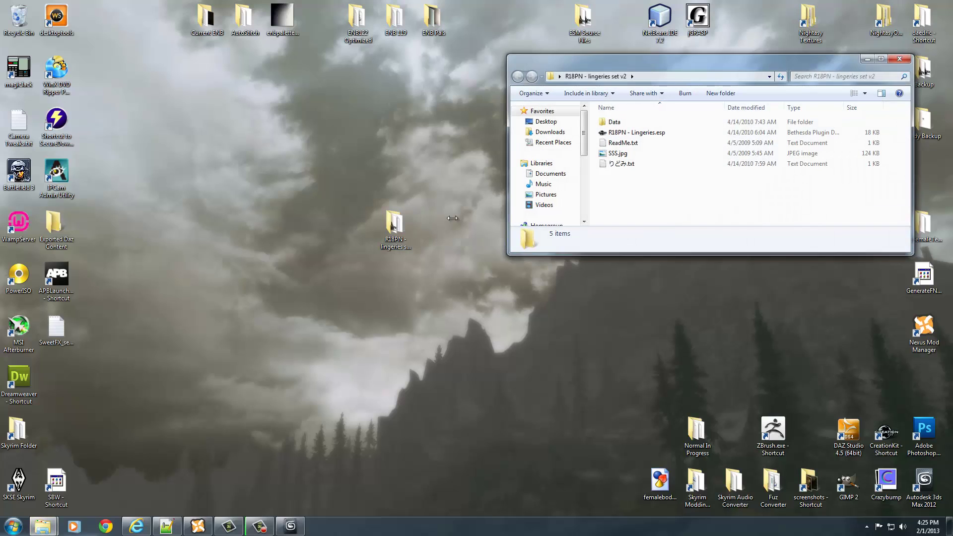
double_click(640, 122)
double_click(640, 122)
double_click(640, 122)
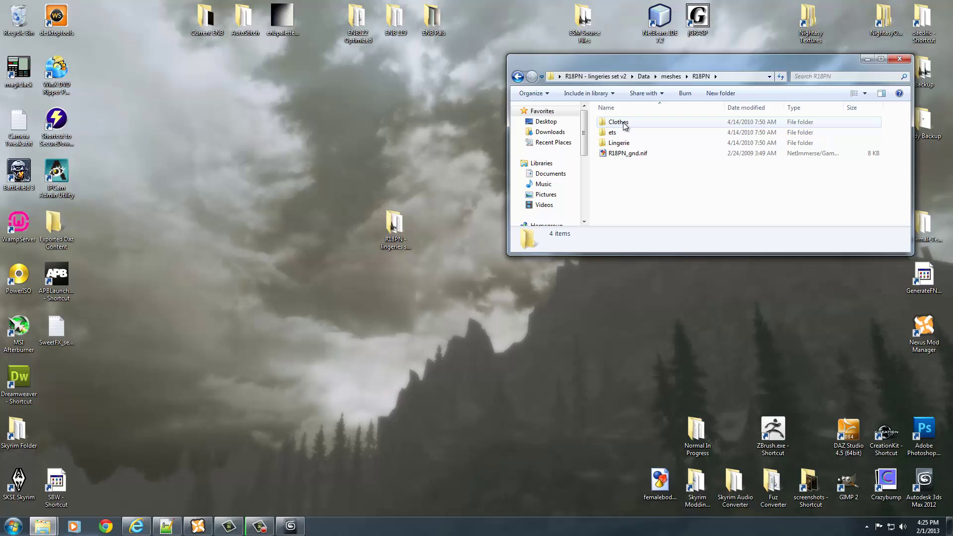
double_click(625, 125)
double_click(625, 125)
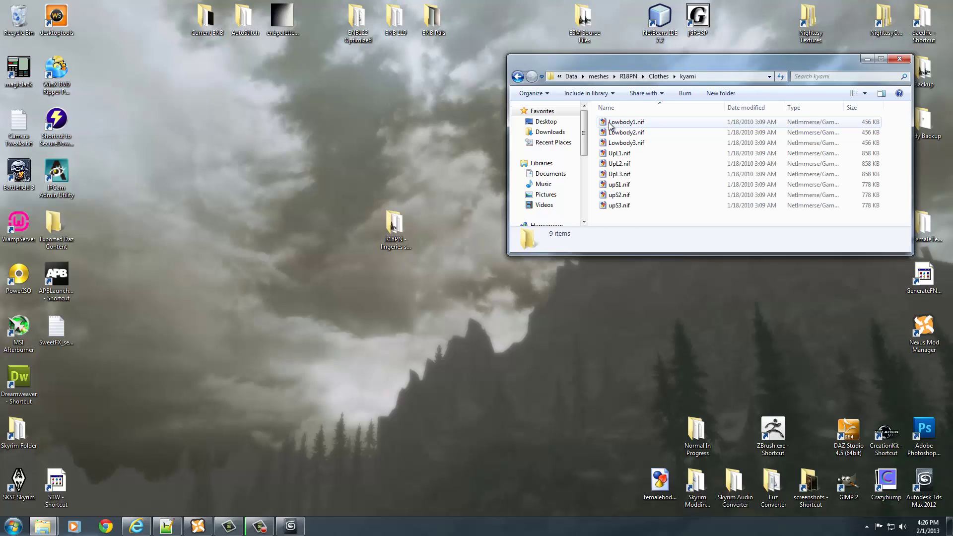
Open Lowbody1.nif in NifSkope and examine the lower-body mesh up close.
double_click(627, 124)
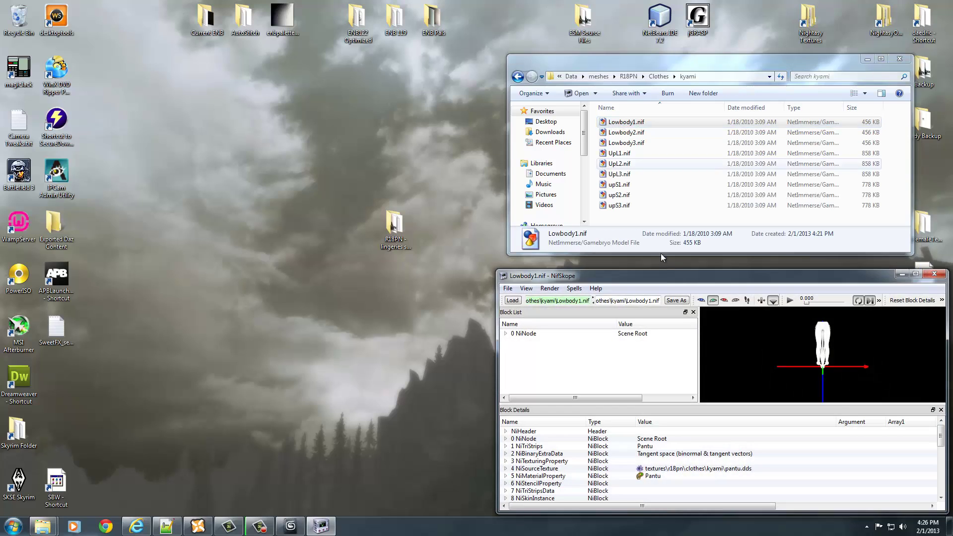
scroll(827, 398, up, 5)
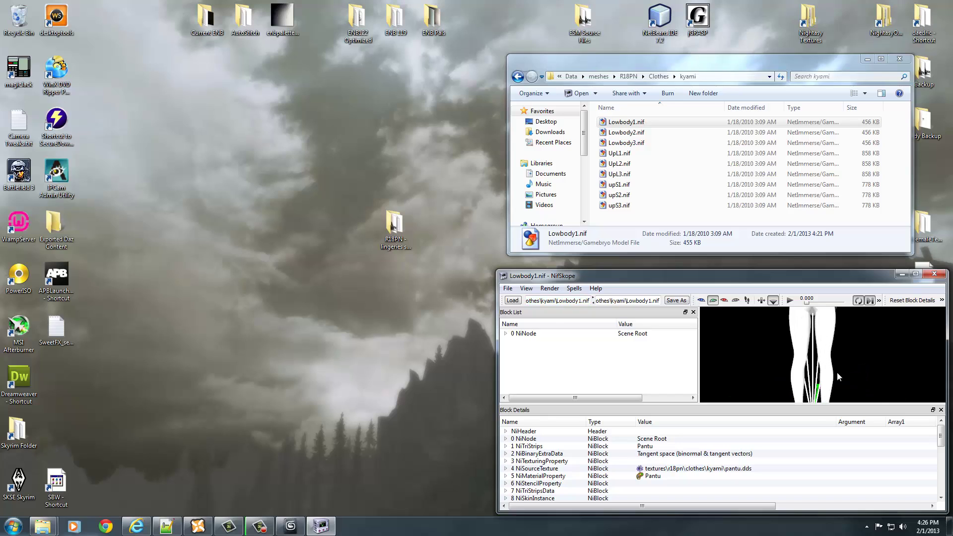
drag(897, 370, 866, 358)
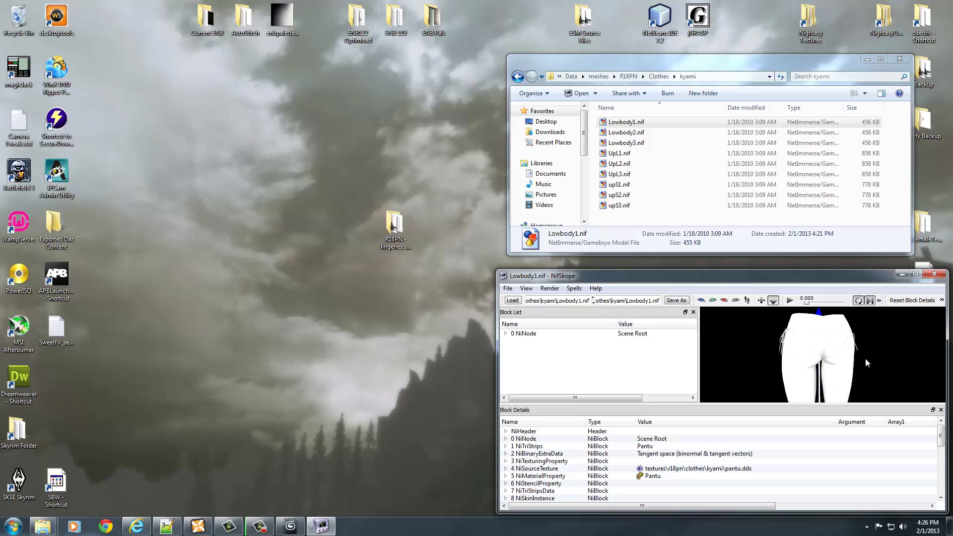
Open UpL1.nif in NifSkope, examine the upper-body mesh and its blocks, and close that file.
click(628, 153)
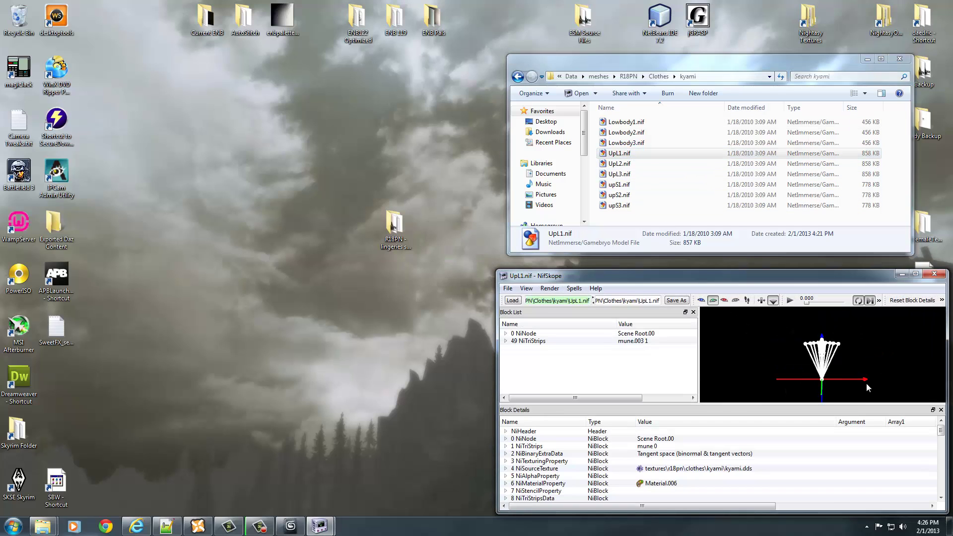
scroll(889, 353, up, 5)
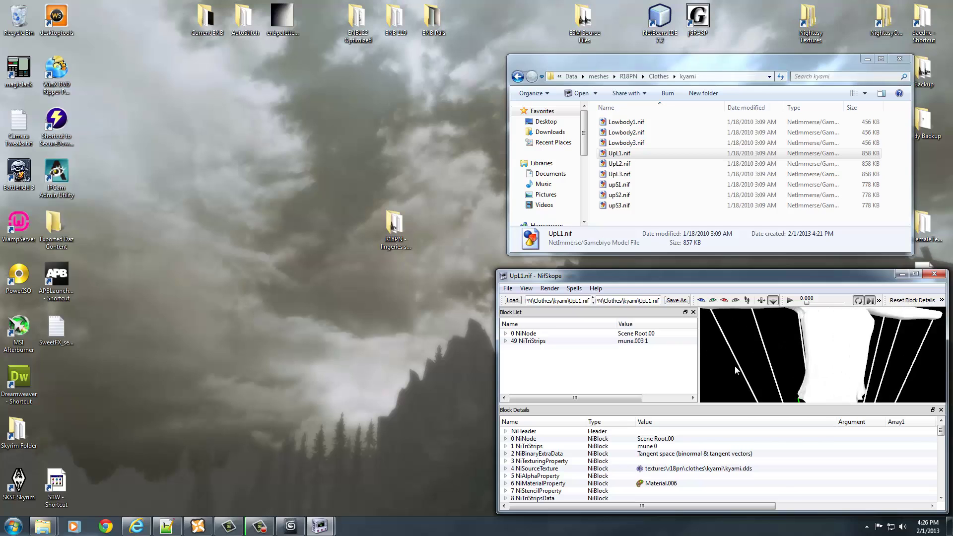
scroll(760, 367, down, 3)
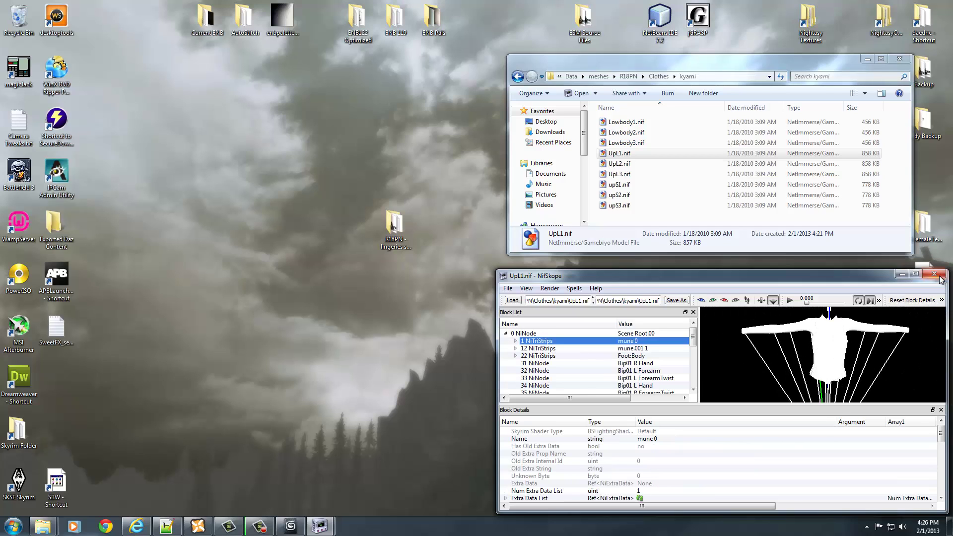
click(705, 224)
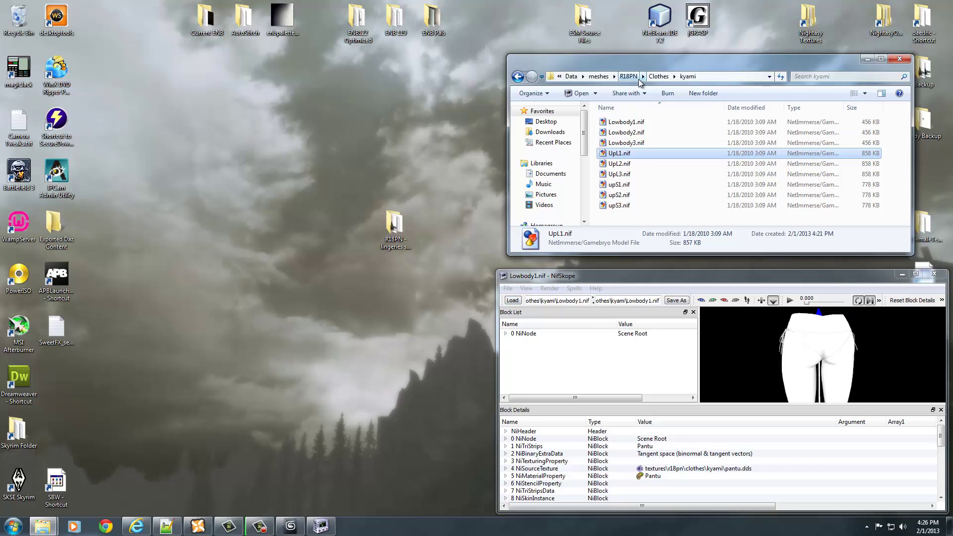
Expand the root node of Lowbody1.nif and inspect its Pantu mesh from another angle.
click(506, 334)
click(539, 341)
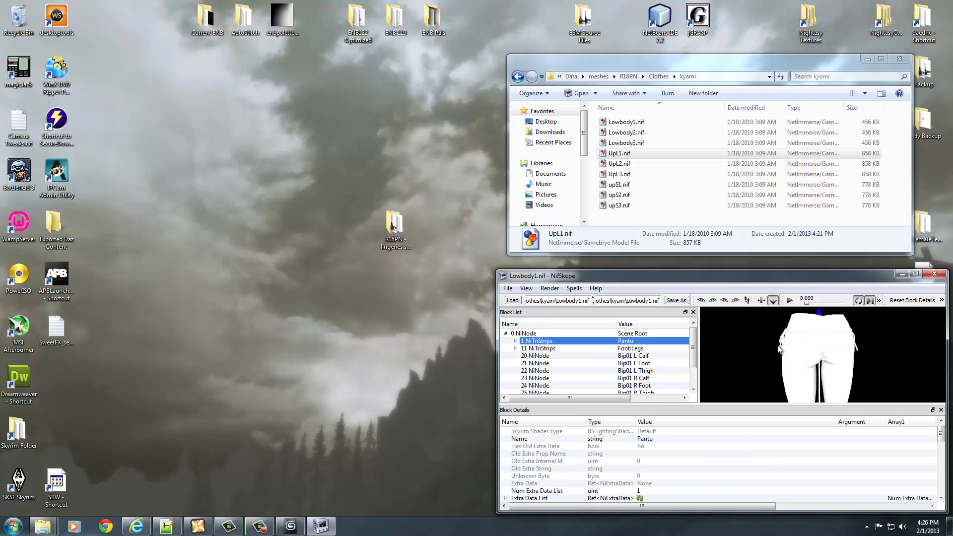
drag(905, 320, 746, 360)
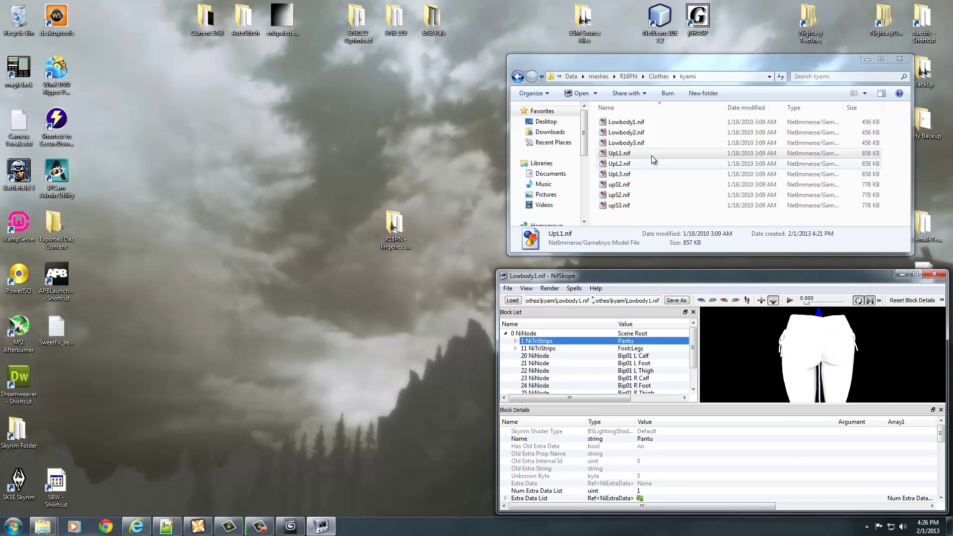
click(643, 123)
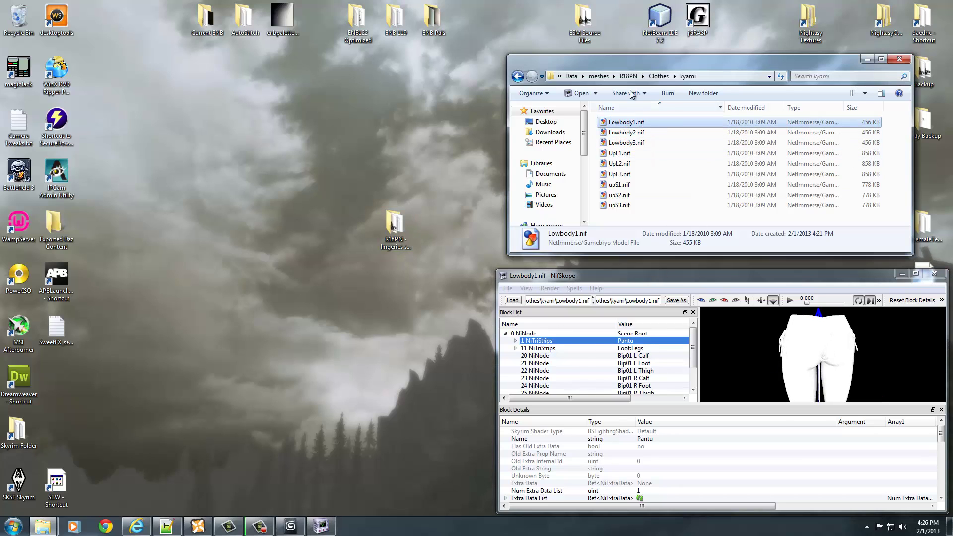
Switch to 3ds Max, start a file import and browse to the Desktop.
click(294, 526)
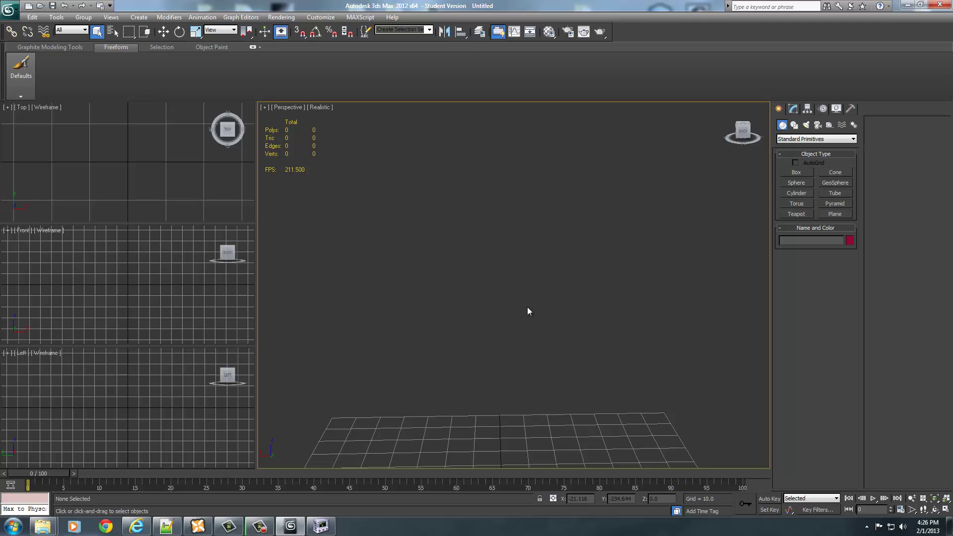
click(321, 527)
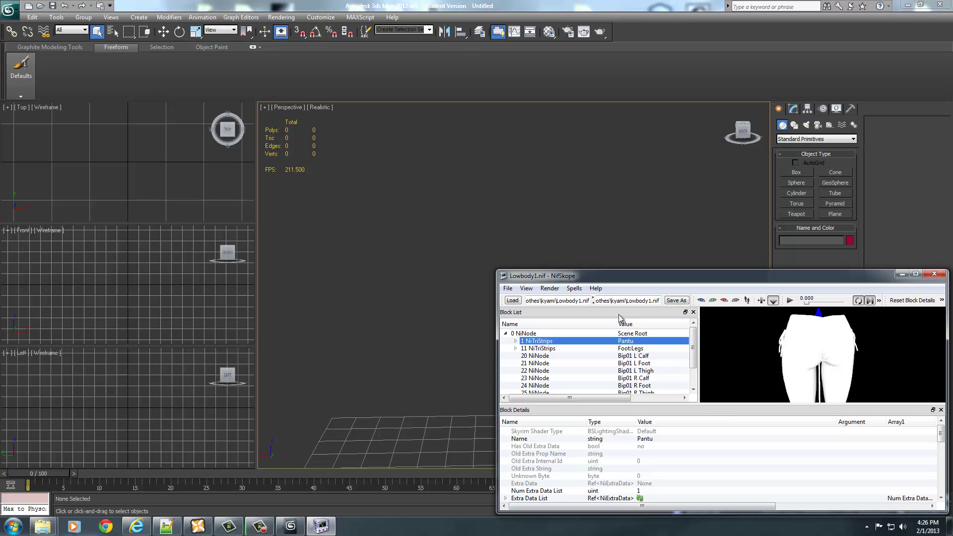
click(436, 290)
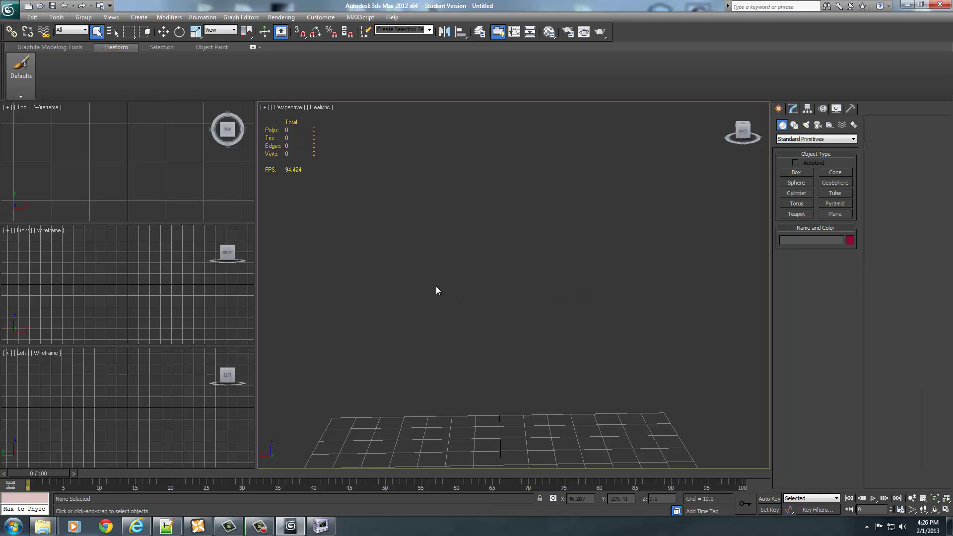
middle_drag(477, 317, 516, 258)
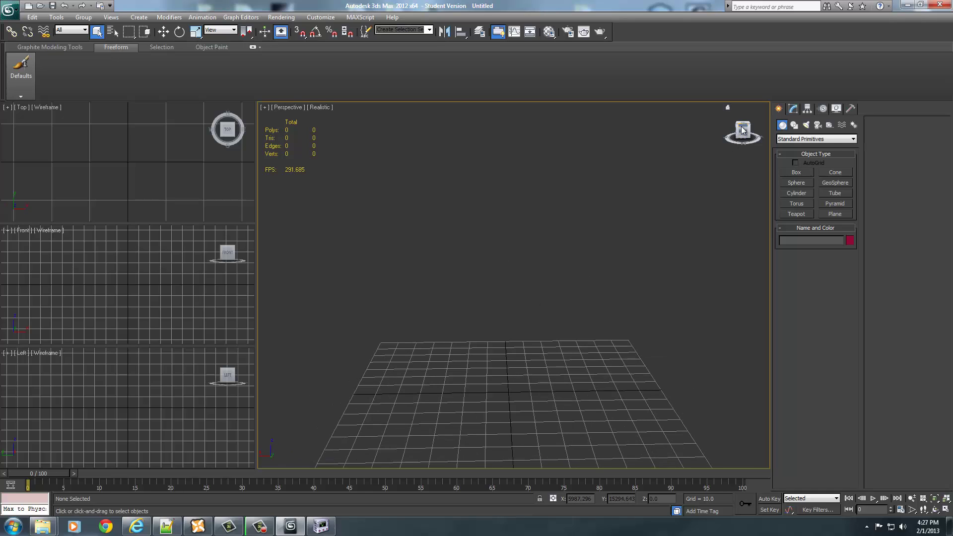
drag(740, 130, 714, 136)
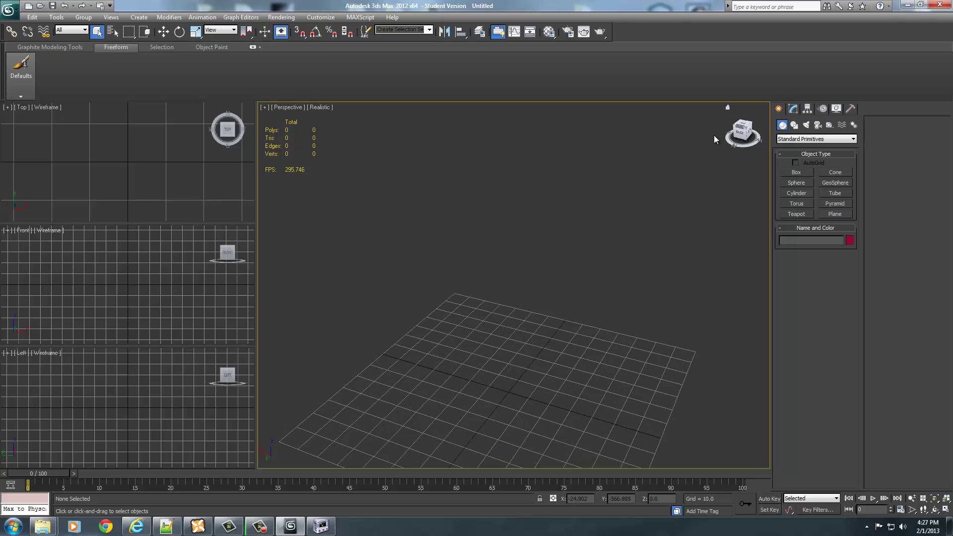
click(7, 17)
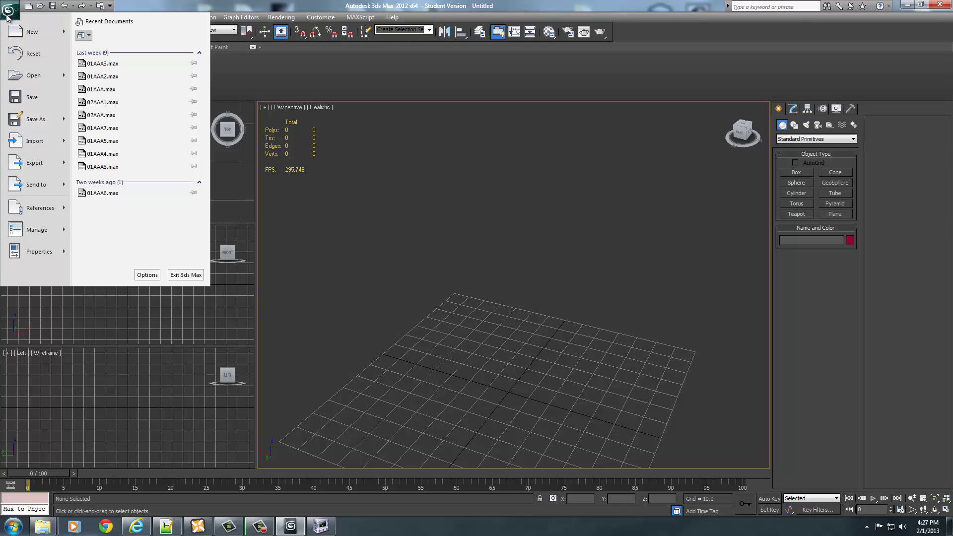
click(31, 141)
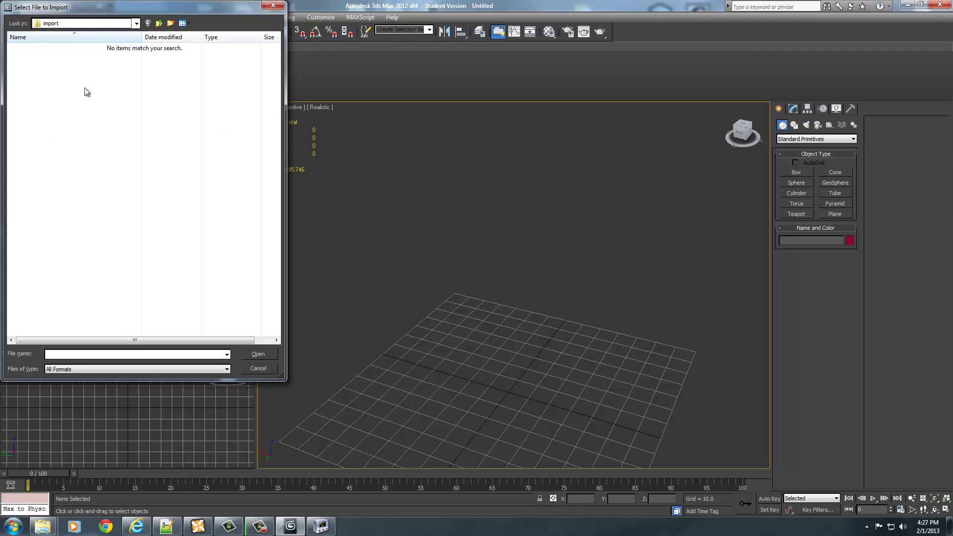
click(52, 24)
scroll(54, 35, up, 1)
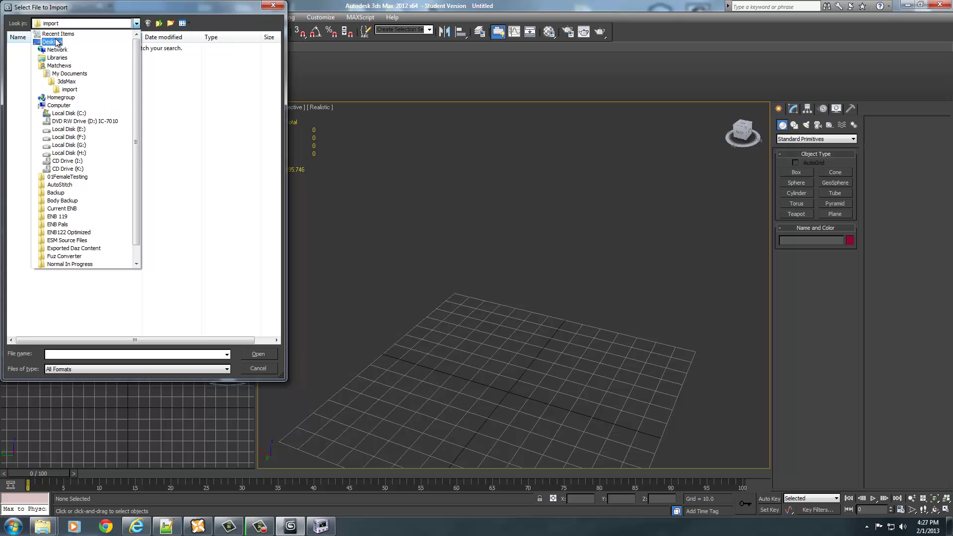
click(52, 36)
scroll(267, 302, down, 1)
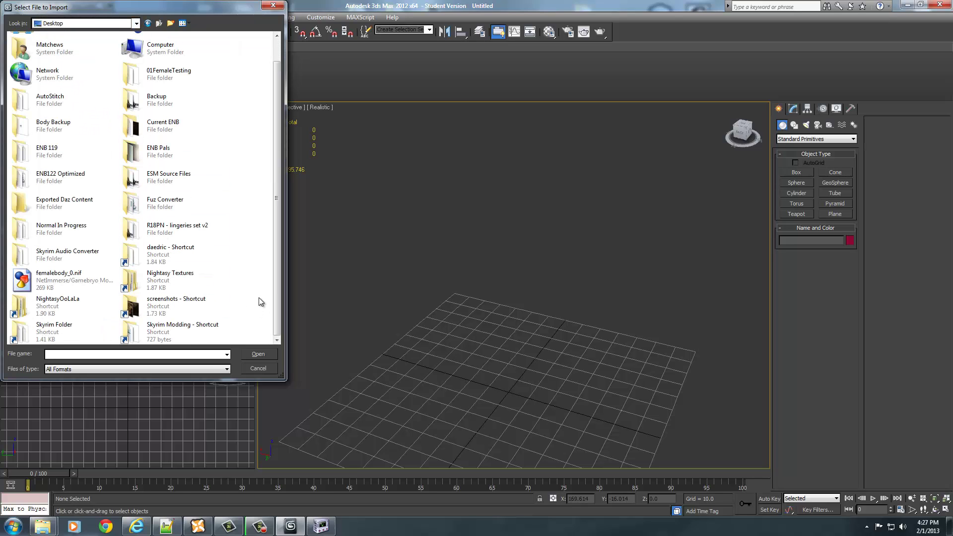
Browse through NightasyOoLaLa to the OoLaLa folder and choose femalebody_0.nif as the file to import.
double_click(78, 316)
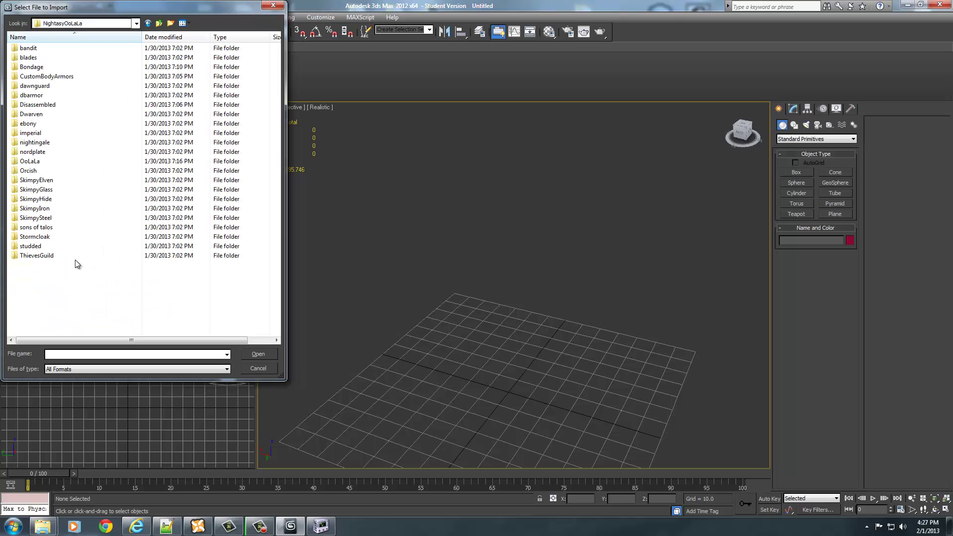
double_click(45, 76)
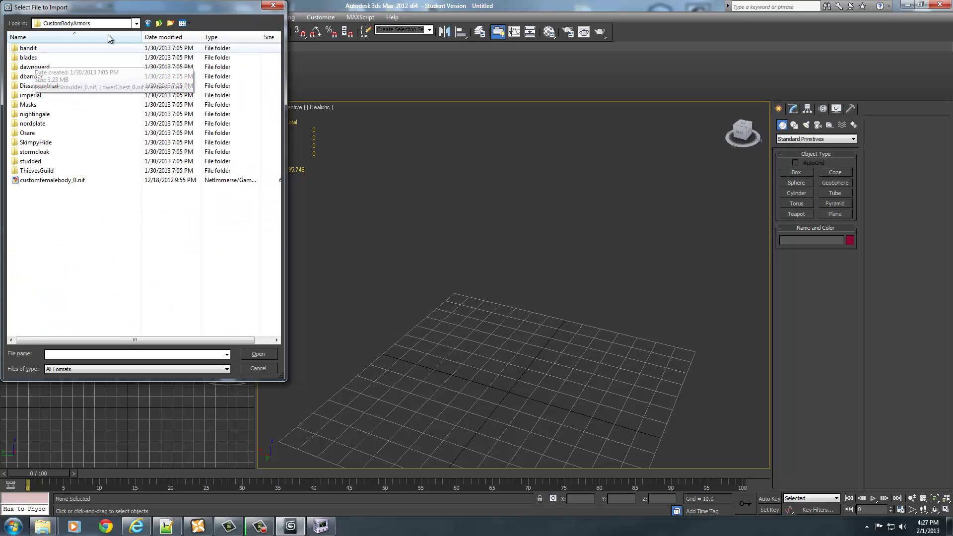
click(159, 22)
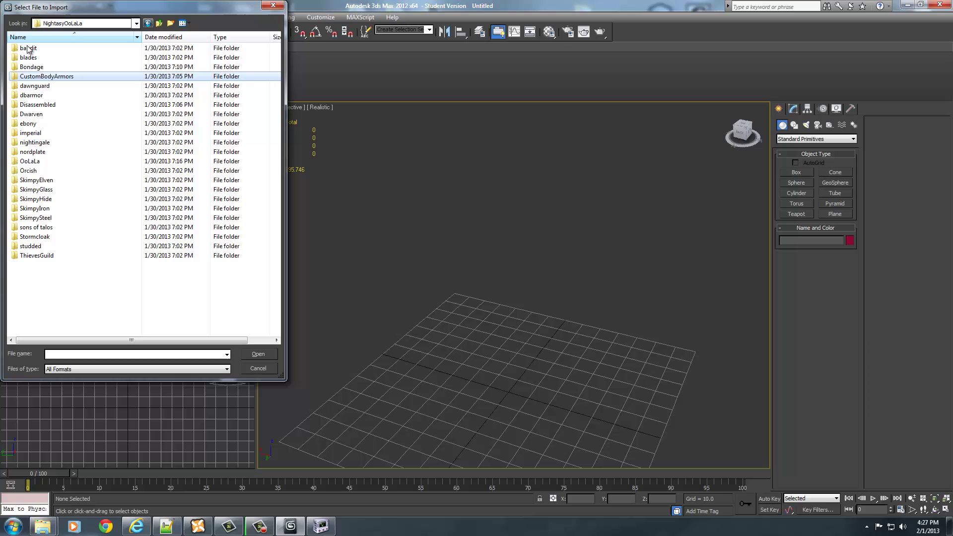
double_click(30, 162)
click(43, 105)
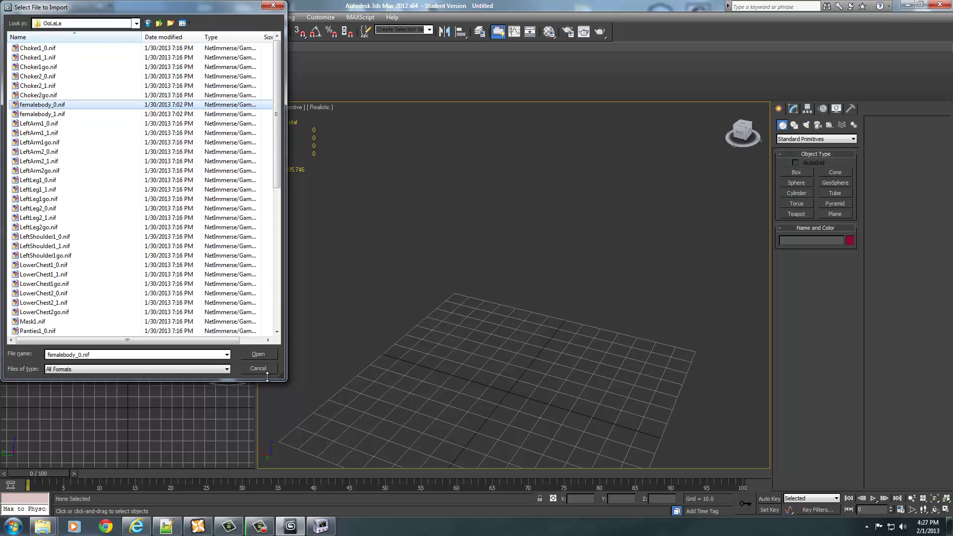
Import femalebody_0.nif with its skeleton for the game Skyrim, and frame the body in the perspective viewport.
click(262, 356)
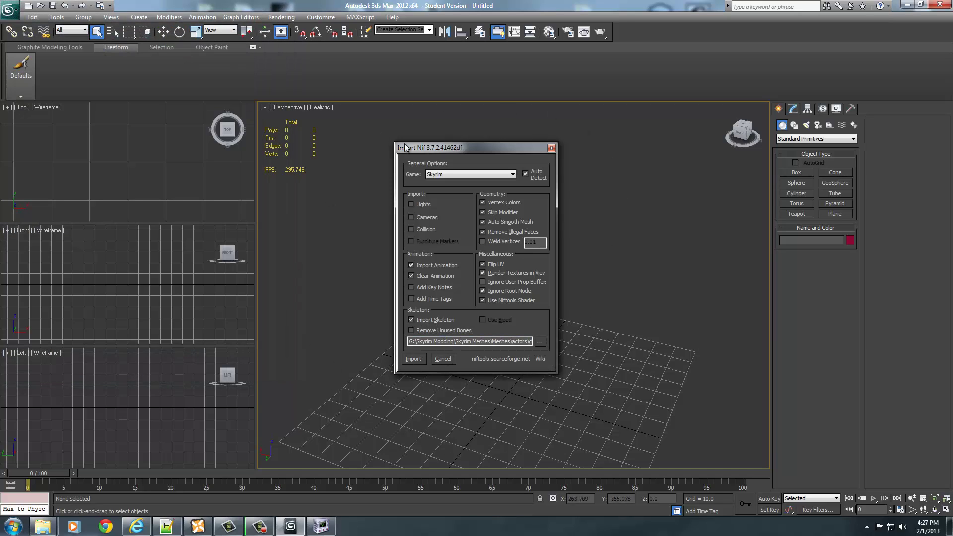
click(413, 359)
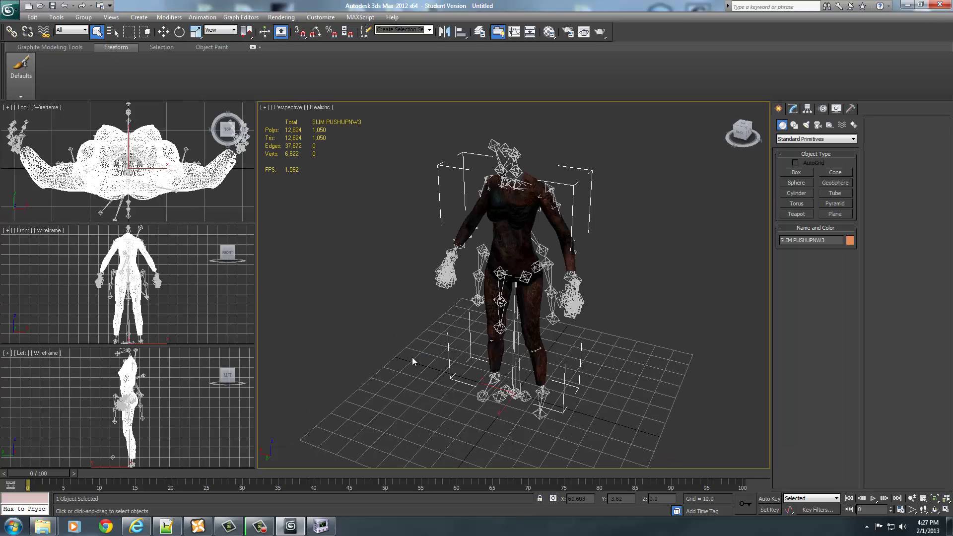
alt+middle_drag(386, 312, 365, 324)
key(z)
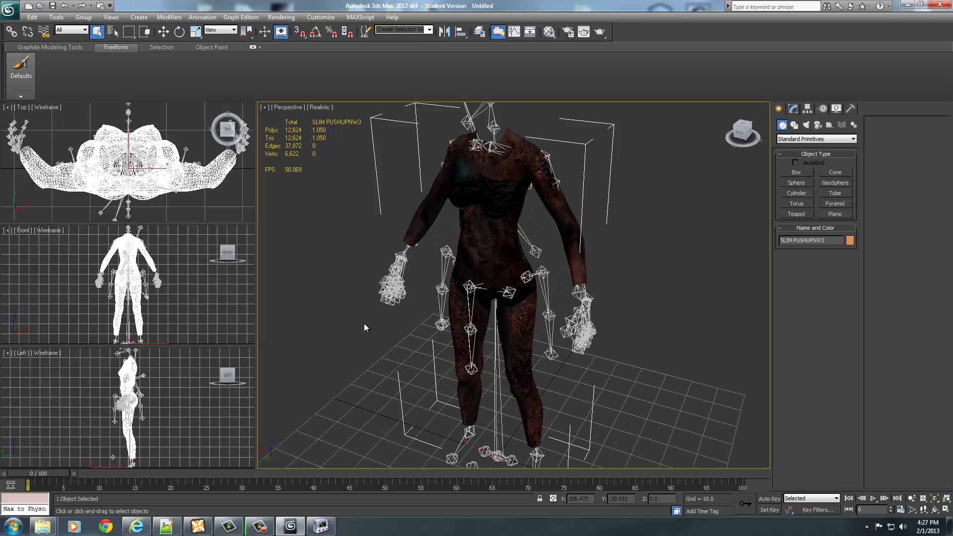
Freeze the imported female body mesh so that it cannot be selected.
key(shift+z)
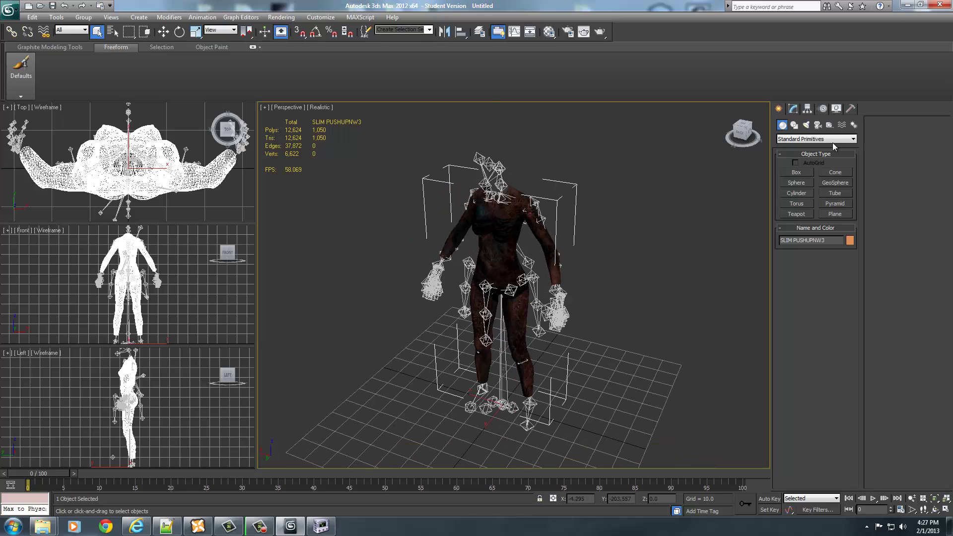
click(743, 117)
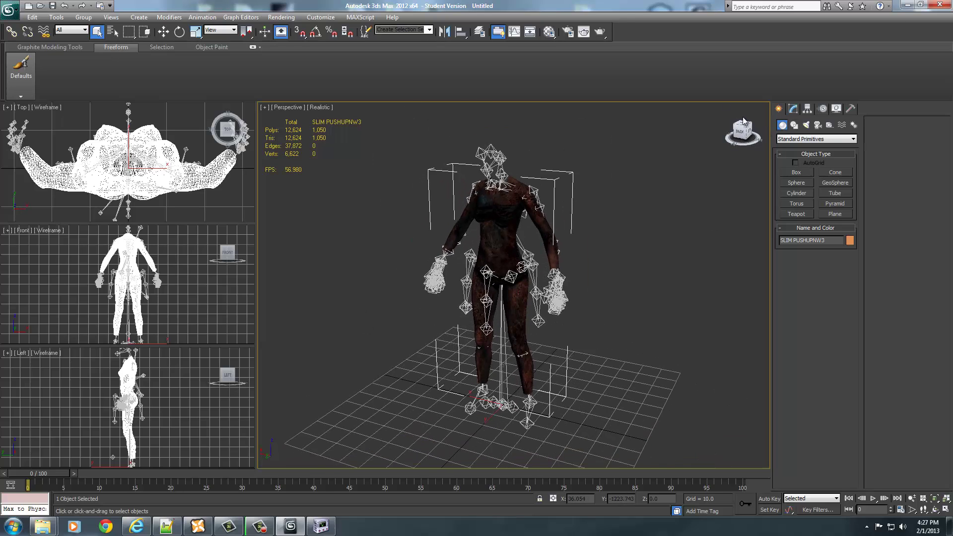
right_click(490, 238)
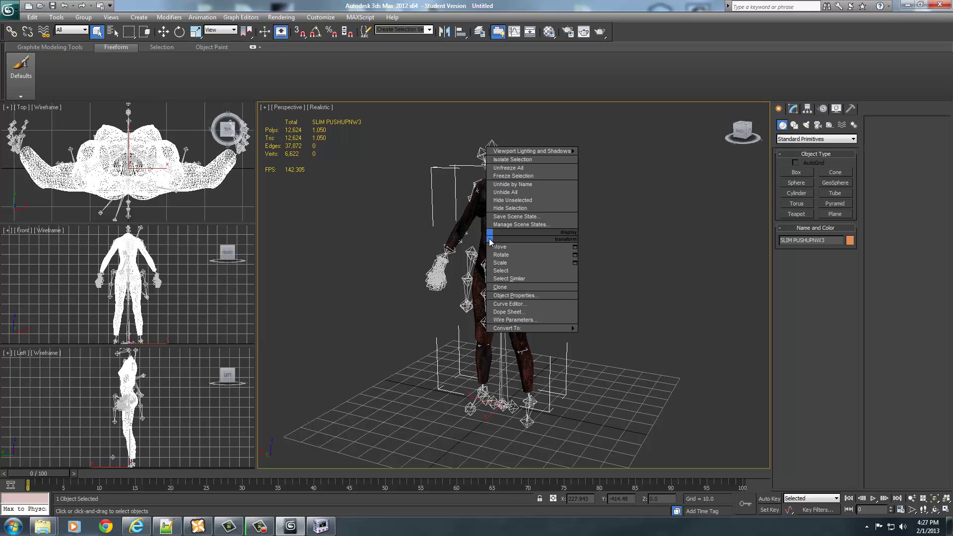
click(508, 178)
Select all skeleton helpers around the frozen body and hide them.
drag(360, 120, 676, 469)
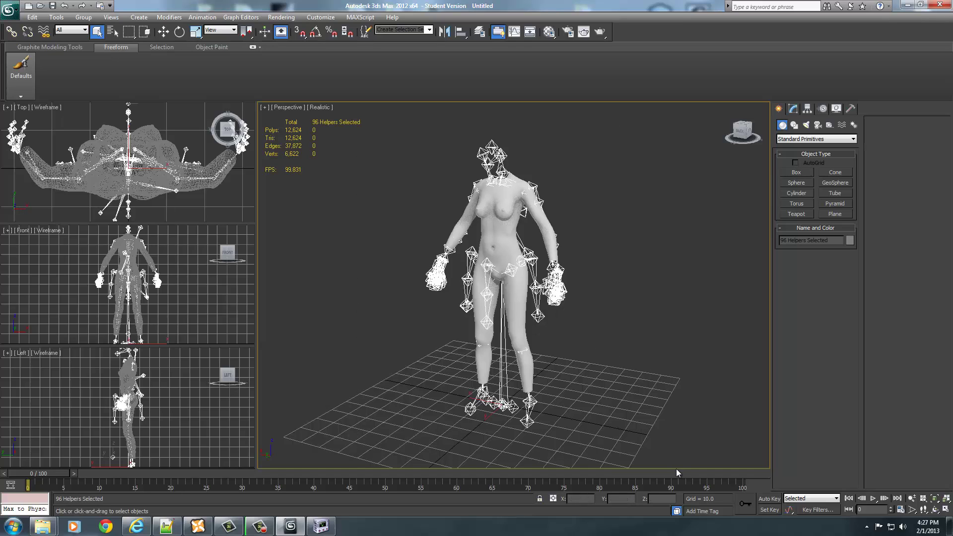
right_click(609, 285)
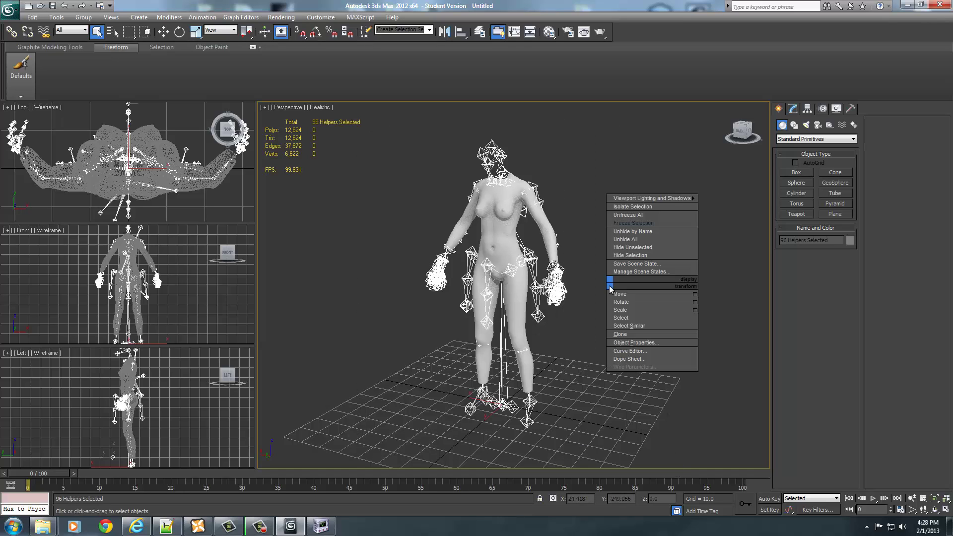
click(627, 255)
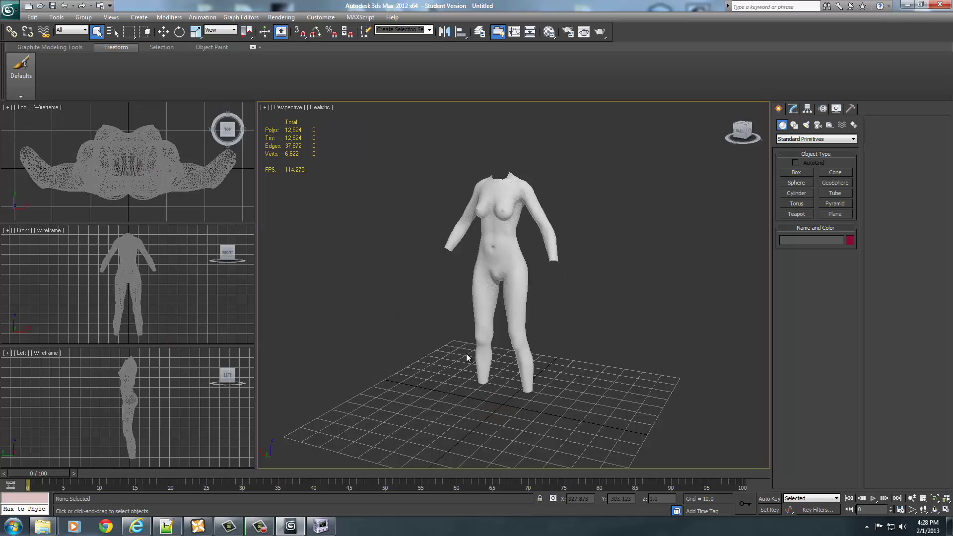
Start another file import and browse to the Desktop.
click(8, 11)
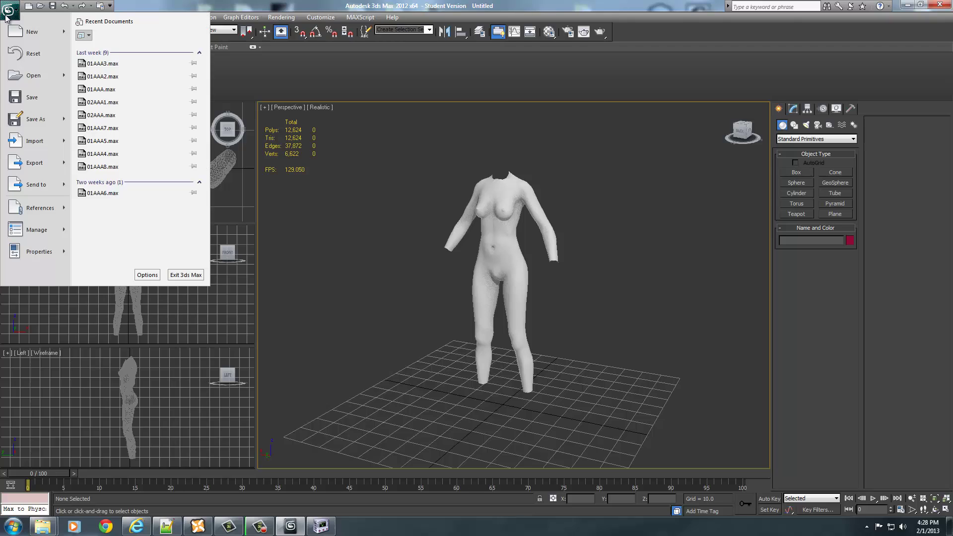
mouse_move(33, 142)
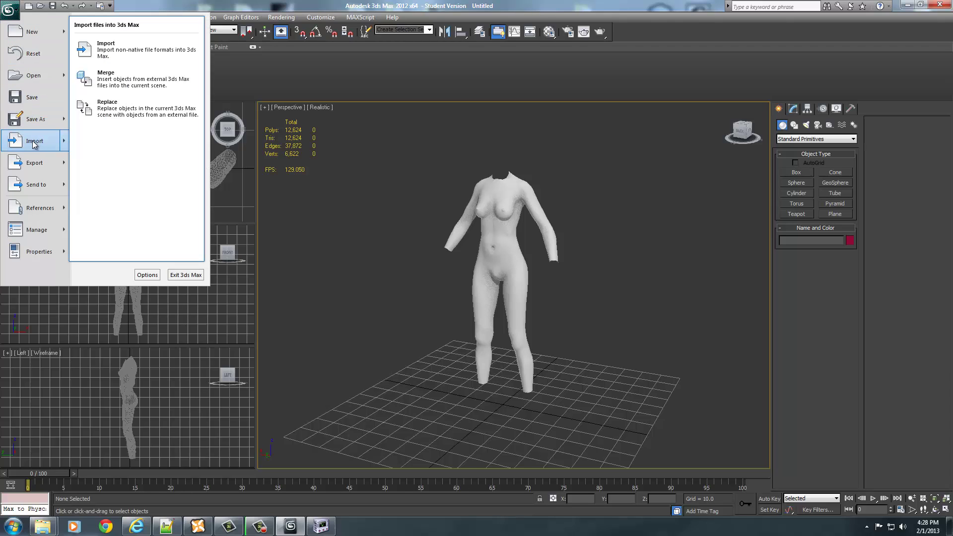
click(34, 143)
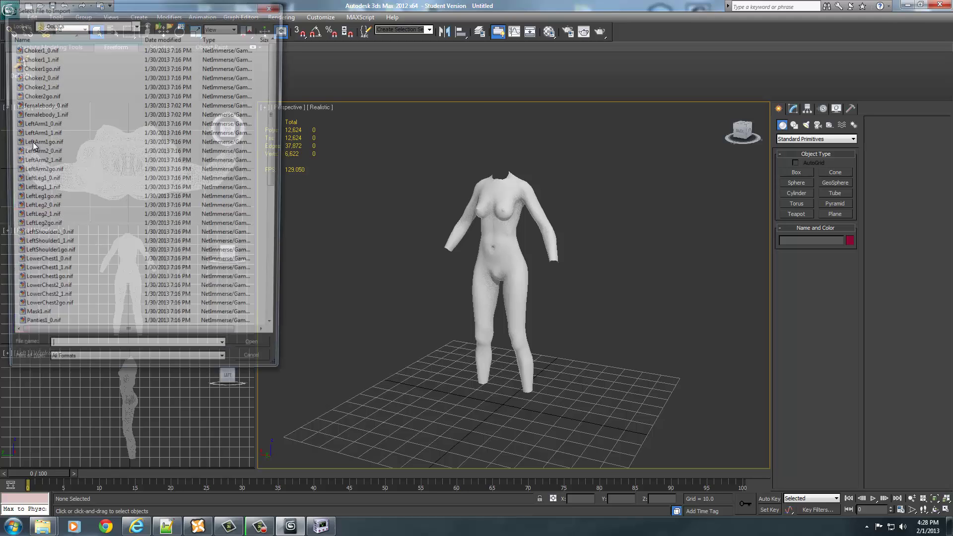
click(84, 23)
scroll(54, 55, up, 3)
click(49, 36)
scroll(240, 267, down, 1)
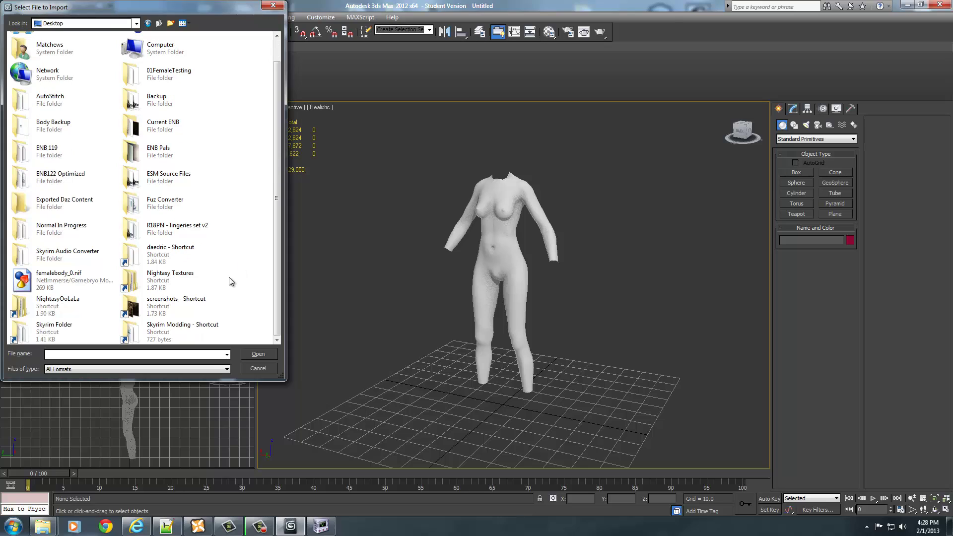
Browse through R18PN - lingeries set v2 and its R18PN folder to the kyami folder and choose Lowbody1.nif as the file to import.
double_click(160, 230)
double_click(33, 48)
double_click(33, 49)
double_click(33, 48)
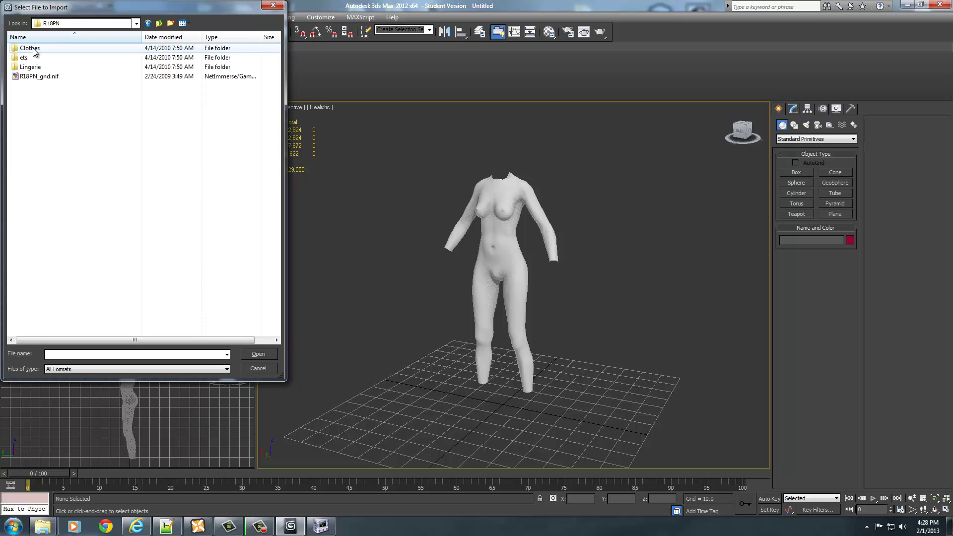
double_click(30, 49)
double_click(33, 49)
click(34, 48)
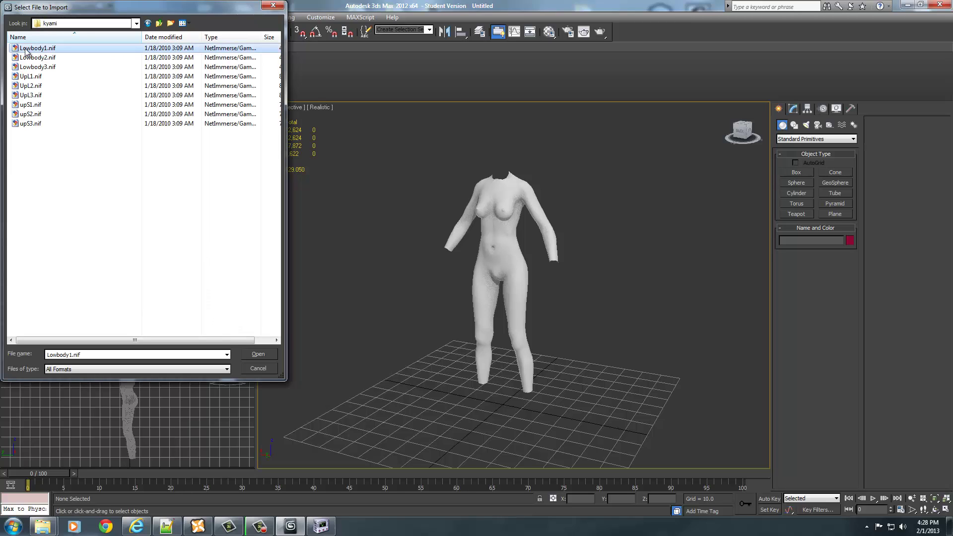
click(258, 354)
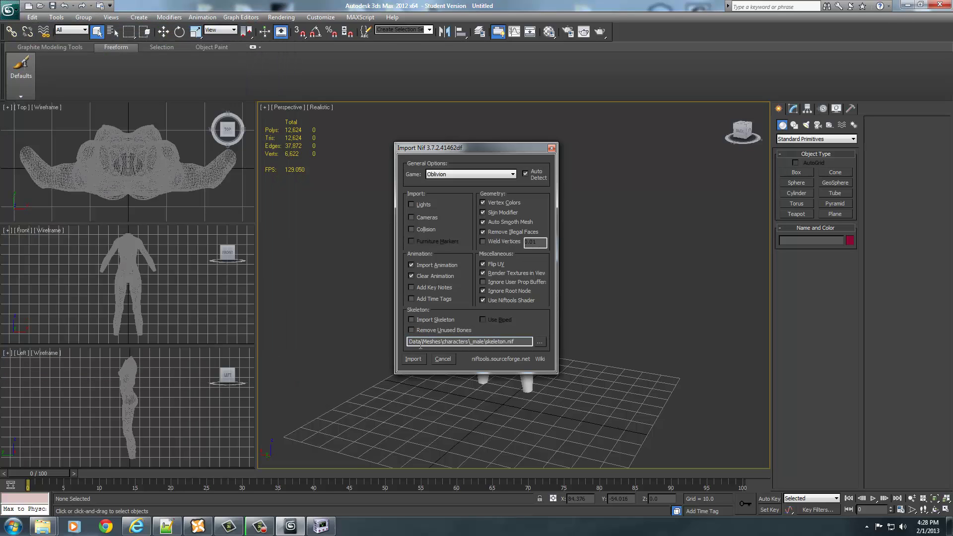
Check the import's skeleton path, switch the game to Skyrim for comparison and set it back to Oblivion.
drag(421, 342, 528, 353)
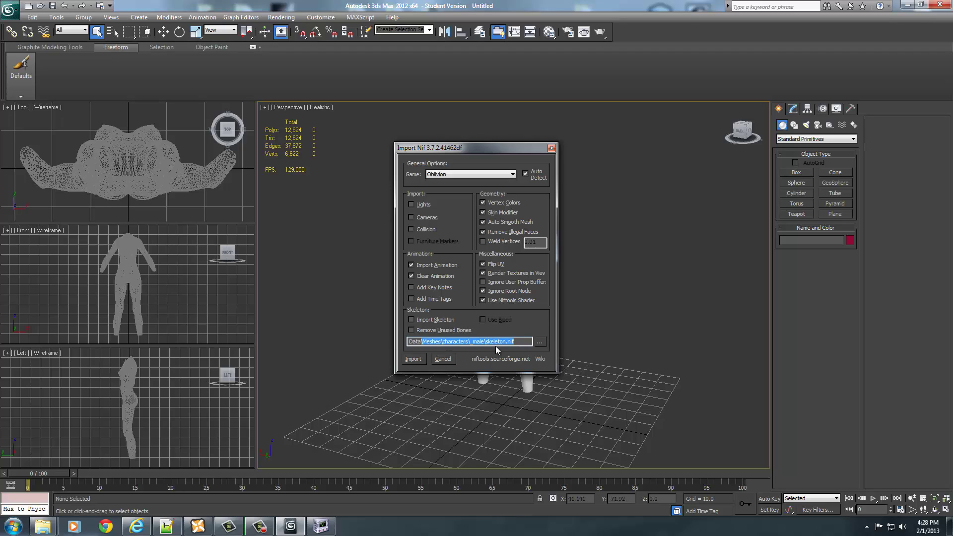
click(436, 344)
click(511, 177)
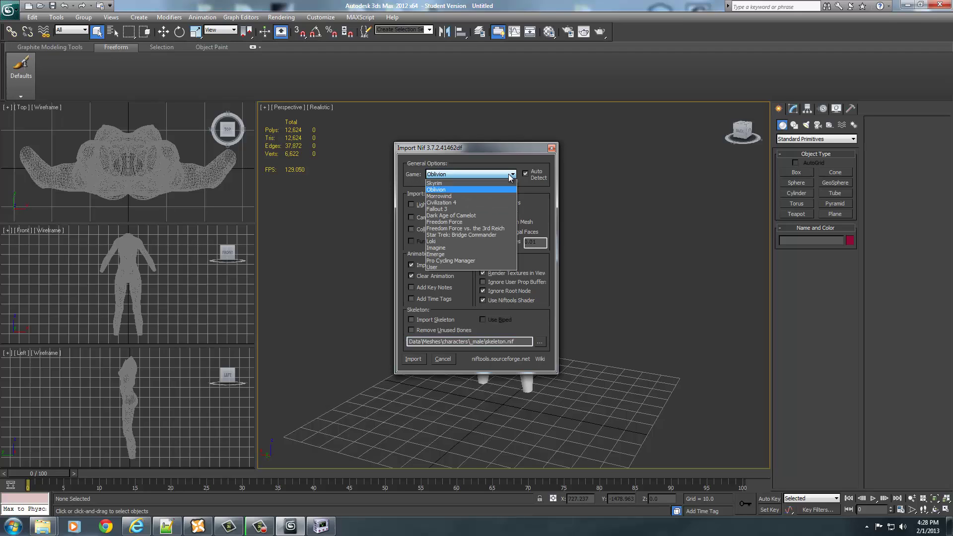
click(484, 184)
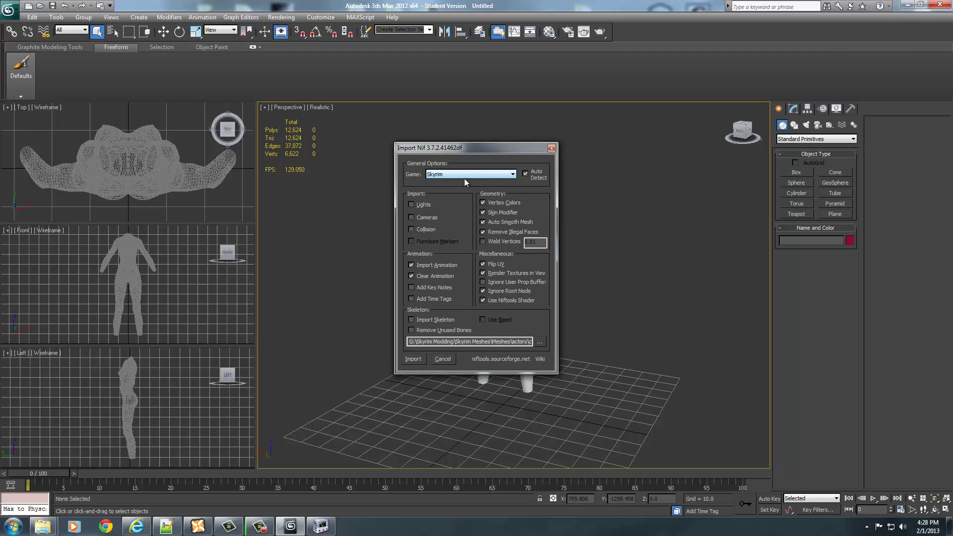
click(466, 182)
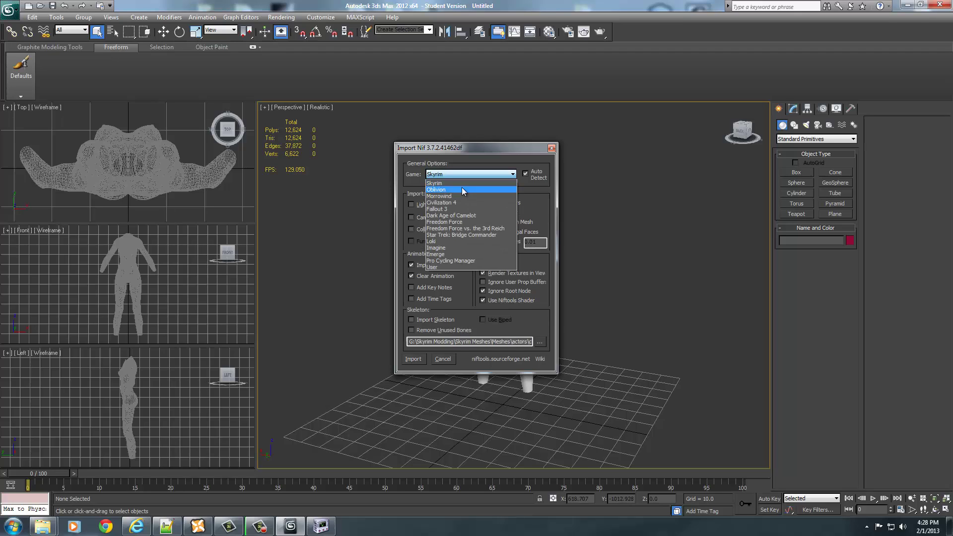
click(459, 186)
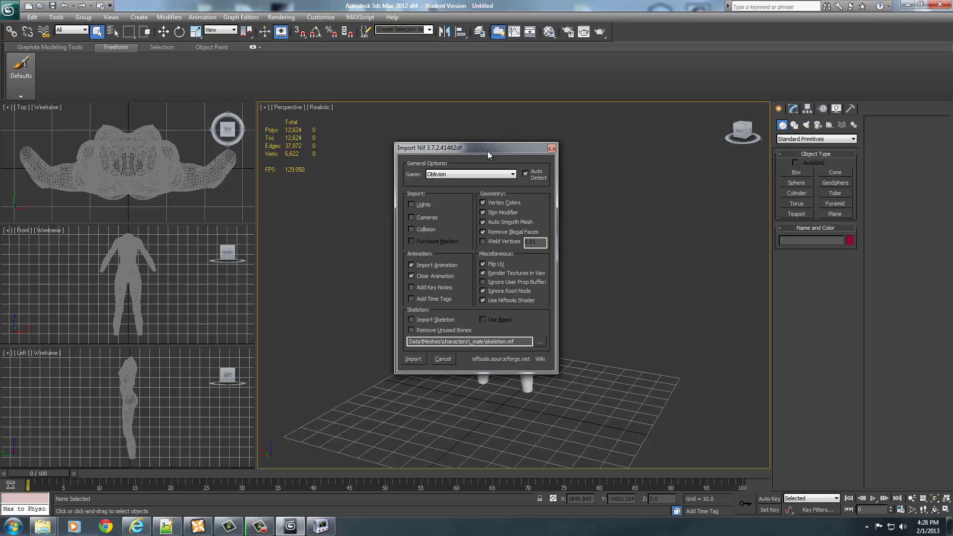
Import Lowbody1.nif for the game Oblivion without importing its skeleton.
drag(488, 151, 306, 135)
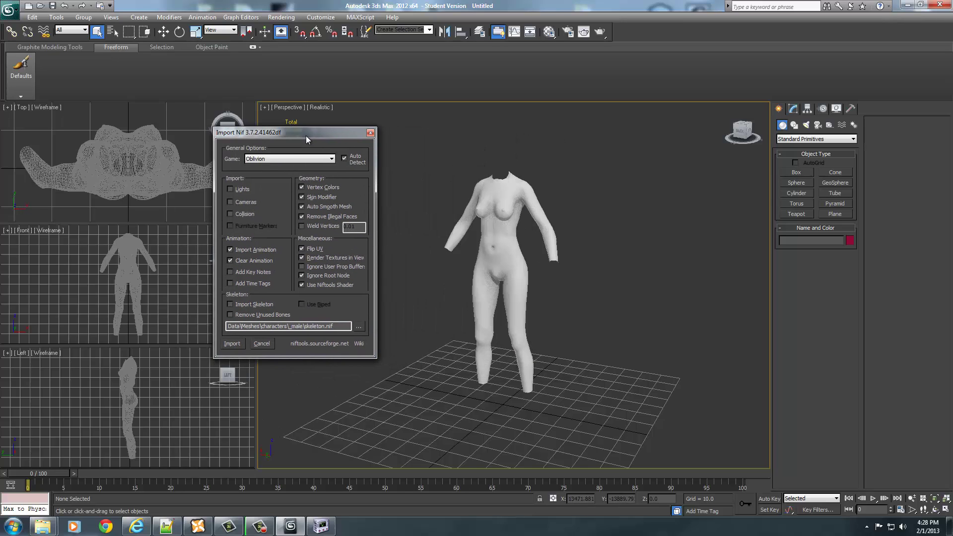
click(229, 305)
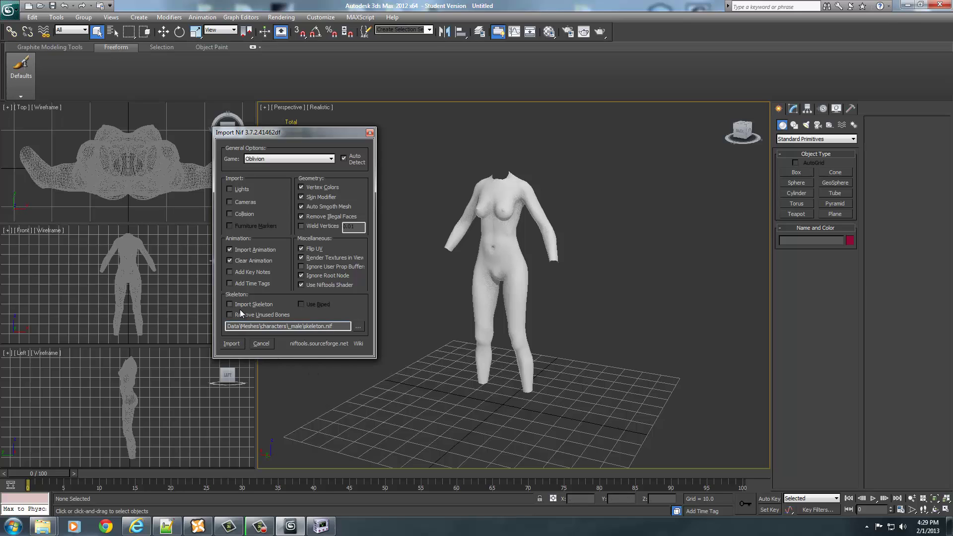
click(232, 344)
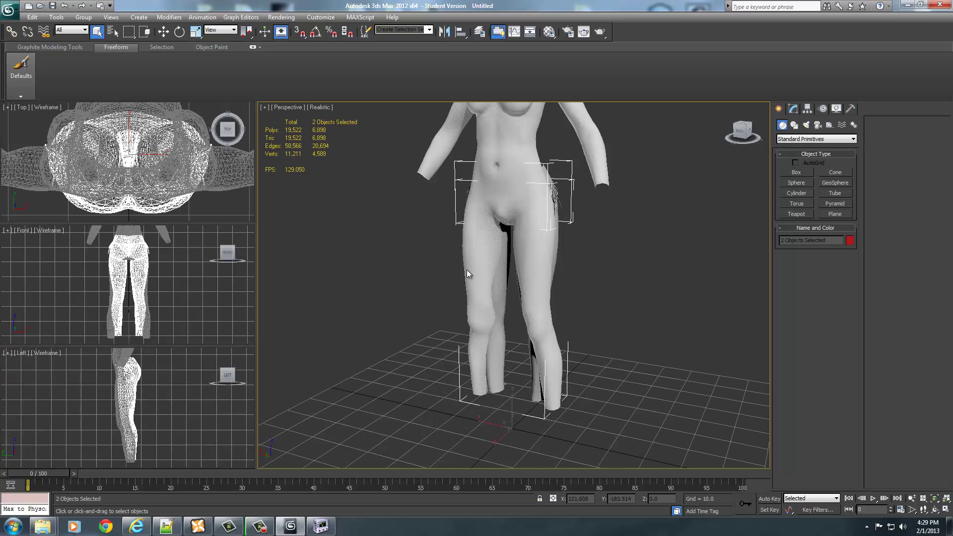
Select the imported Foot:Legs mesh and delete it, keeping the Pantu mesh.
scroll(468, 273, down, 2)
scroll(551, 324, up, 5)
alt+middle_drag(586, 315, 537, 309)
middle_drag(475, 332, 462, 255)
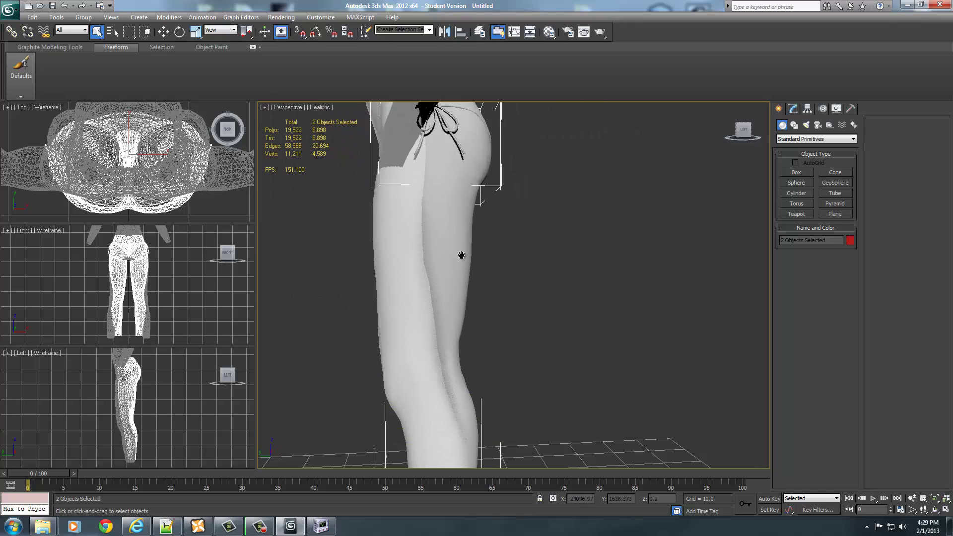
scroll(462, 255, down, 4)
alt+middle_drag(517, 318, 464, 311)
scroll(524, 330, up, 4)
click(464, 312)
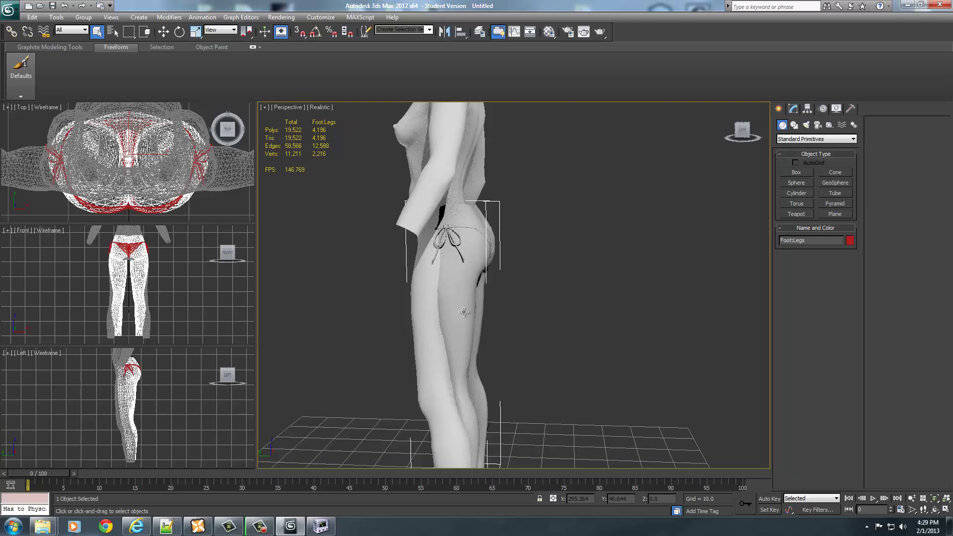
Select the Pantu mesh and convert it to an editable poly.
click(489, 239)
alt+middle_drag(495, 248, 509, 282)
click(793, 108)
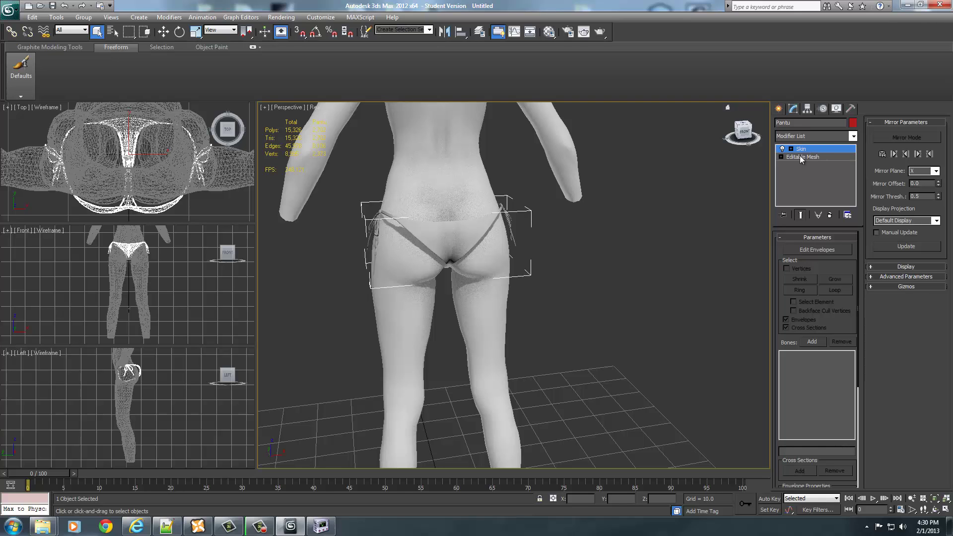
alt+middle_drag(509, 258, 467, 229)
right_click(457, 223)
mouse_move(544, 317)
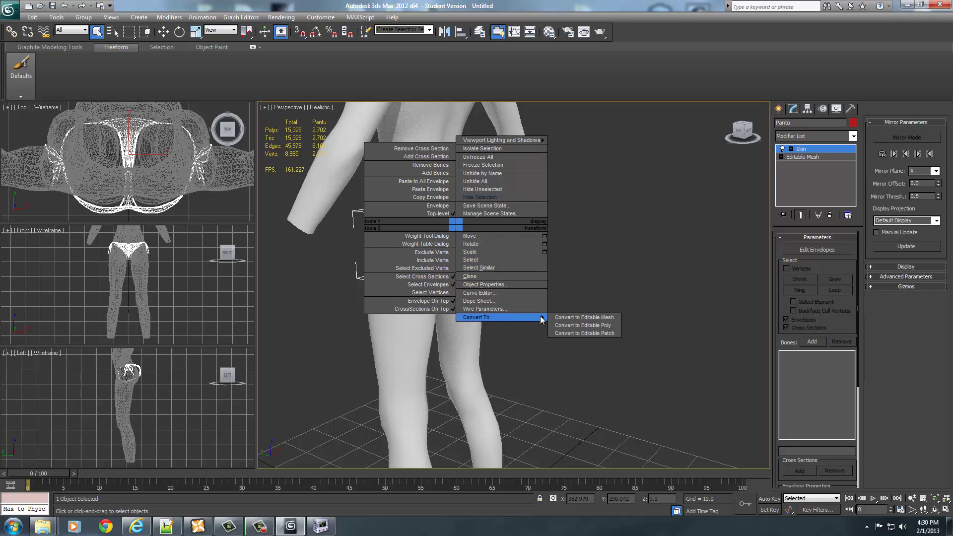
click(580, 322)
Inspect the location of the Pantu mesh's pivot point using the Affect Pivot Only mode, and leave that mode.
alt+middle_drag(462, 284, 655, 295)
scroll(566, 286, up, 2)
scroll(629, 298, down, 2)
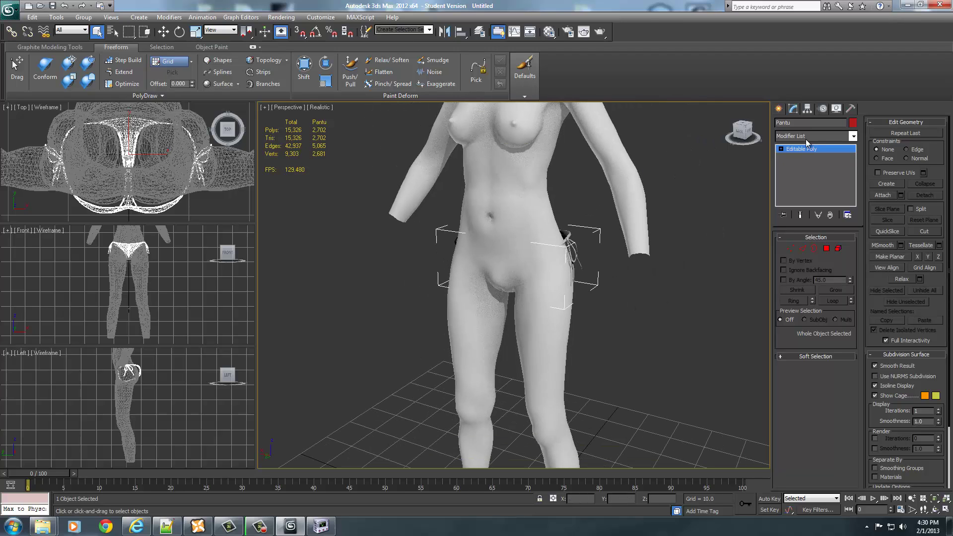
click(807, 109)
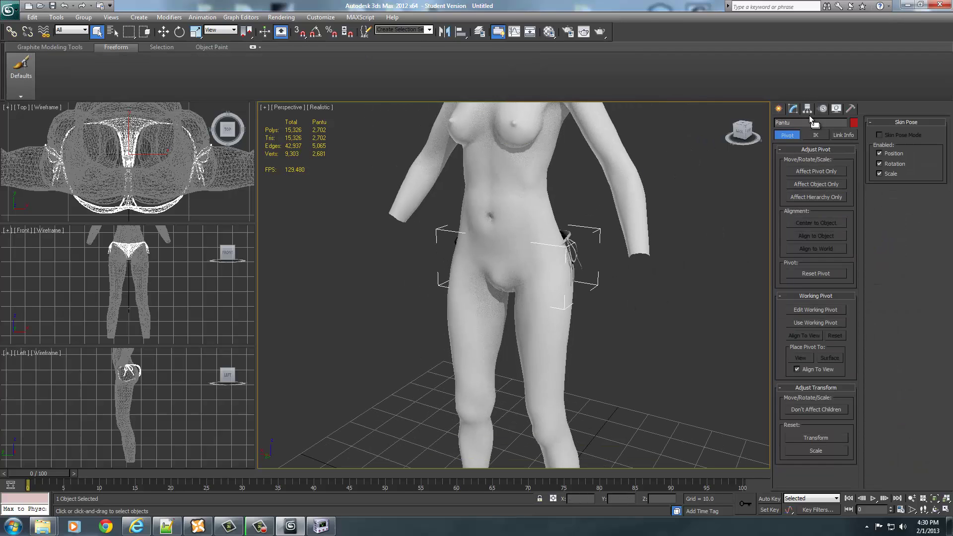
click(810, 174)
middle_drag(585, 413, 587, 318)
right_click(587, 318)
click(606, 325)
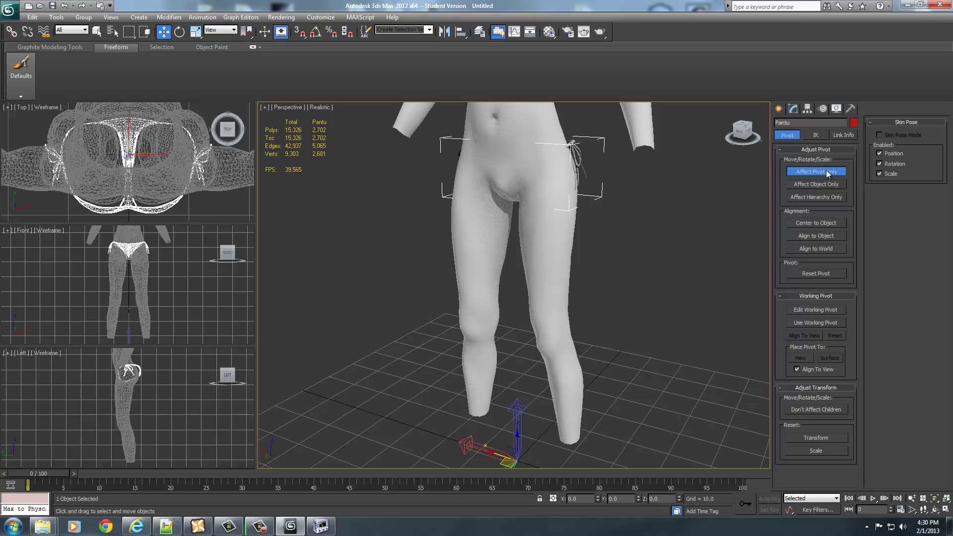
middle_drag(655, 211, 623, 326)
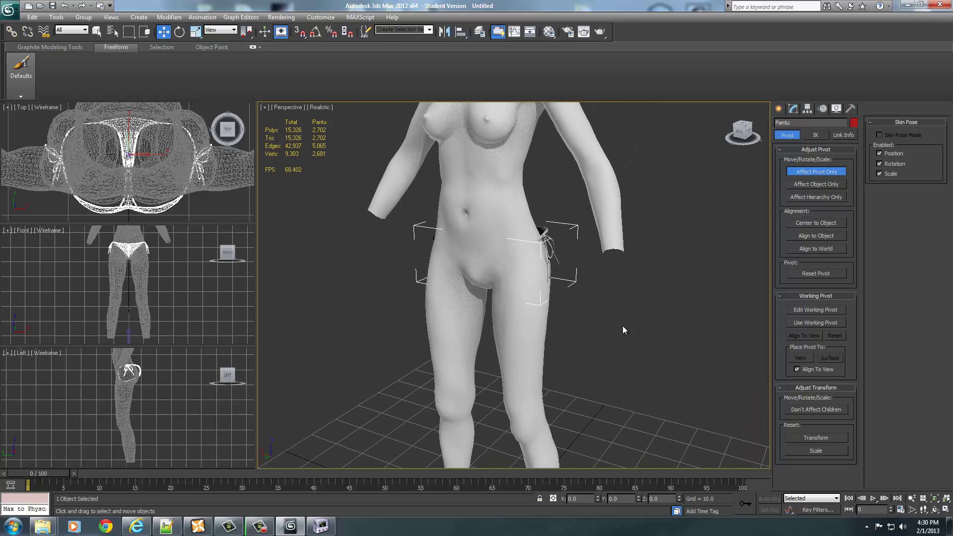
click(815, 172)
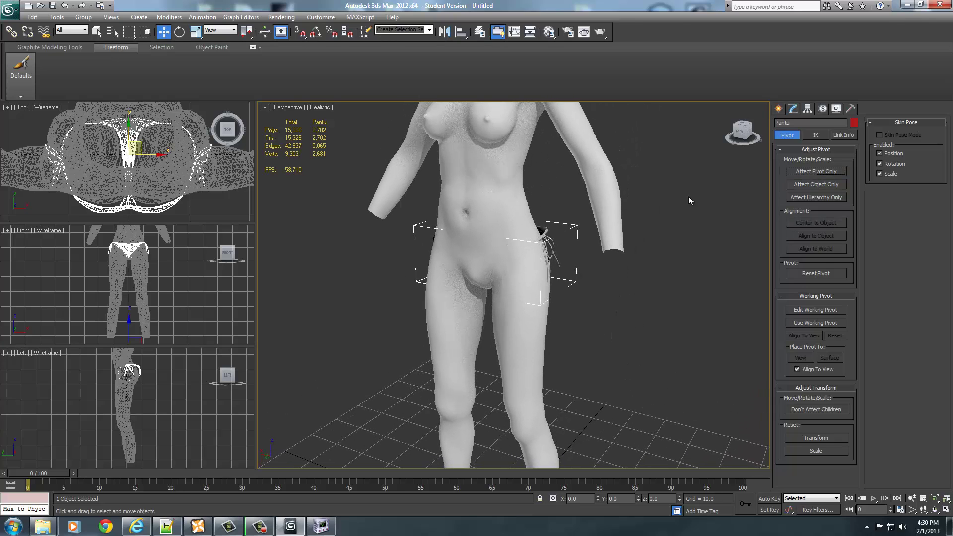
Enter vertex-level editing on the Pantu mesh and select all of its vertices.
alt+middle_drag(689, 196, 648, 192)
click(779, 108)
click(794, 109)
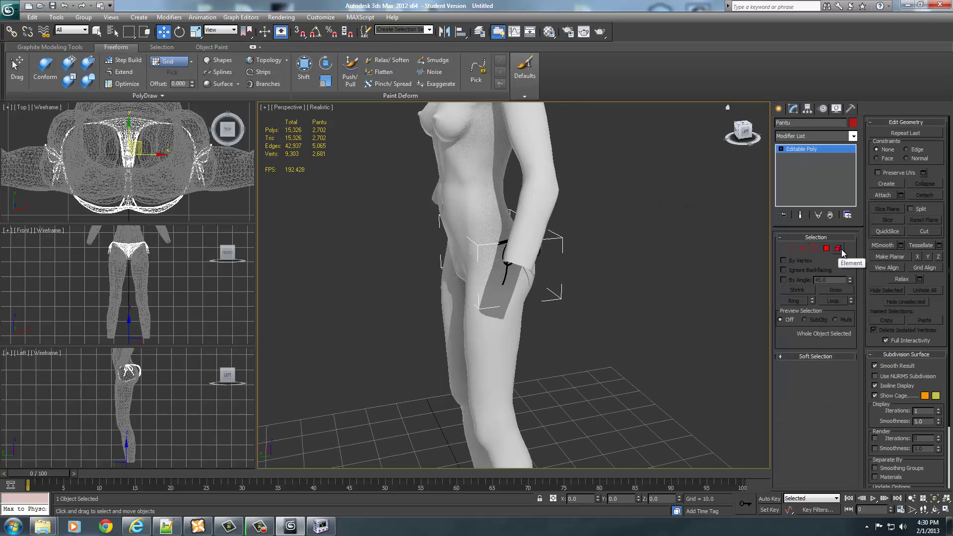
click(791, 251)
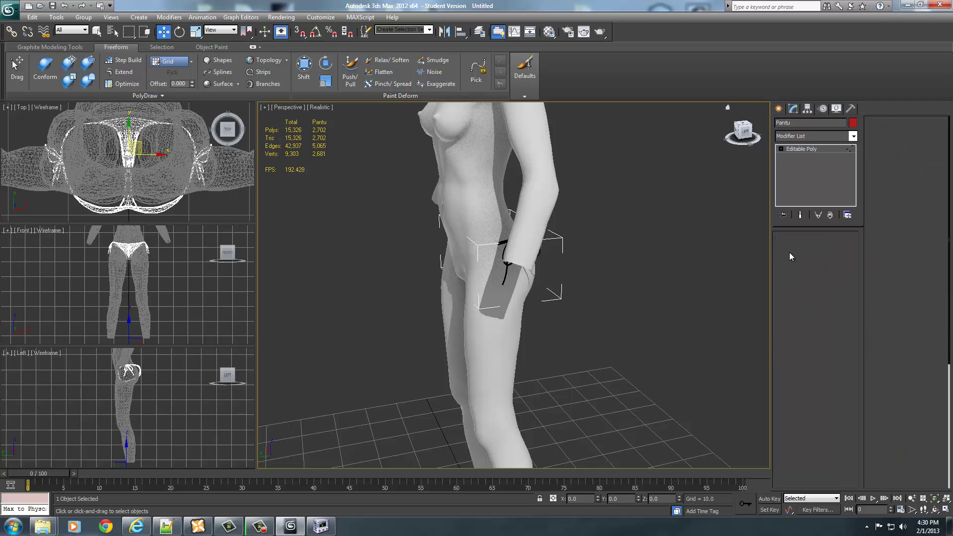
alt+middle_drag(604, 255, 695, 262)
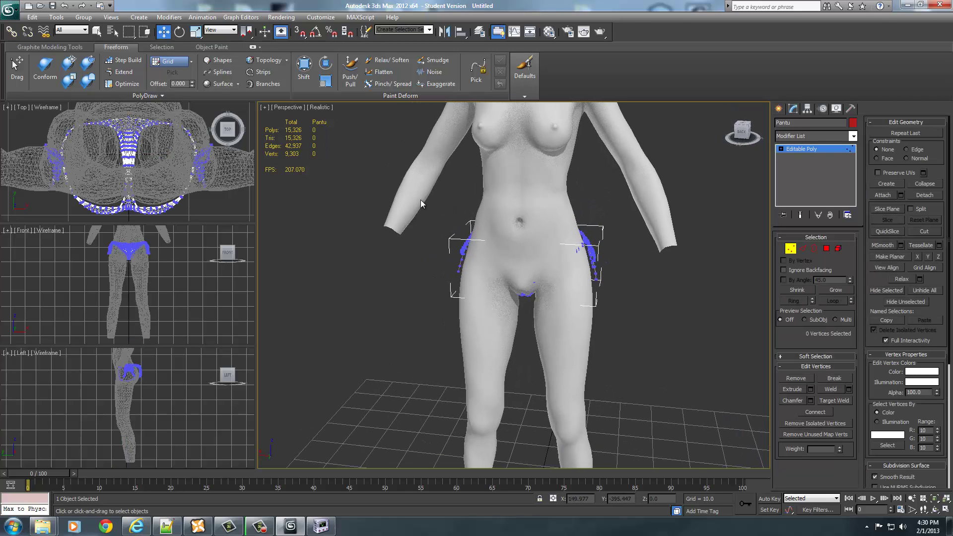
drag(413, 200, 600, 323)
drag(690, 370, 690, 369)
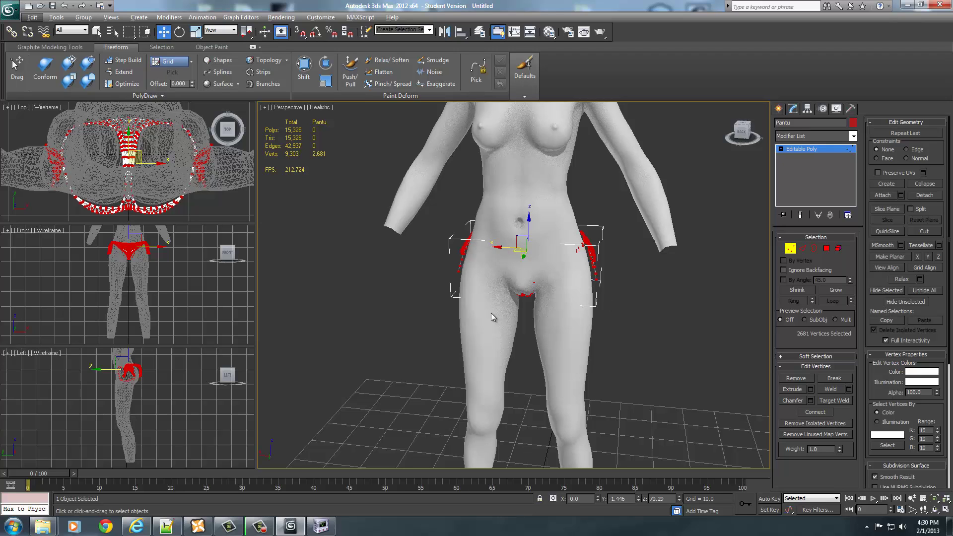
drag(424, 194, 628, 316)
scroll(621, 291, up, 3)
alt+middle_drag(622, 290, 584, 316)
scroll(571, 312, up, 1)
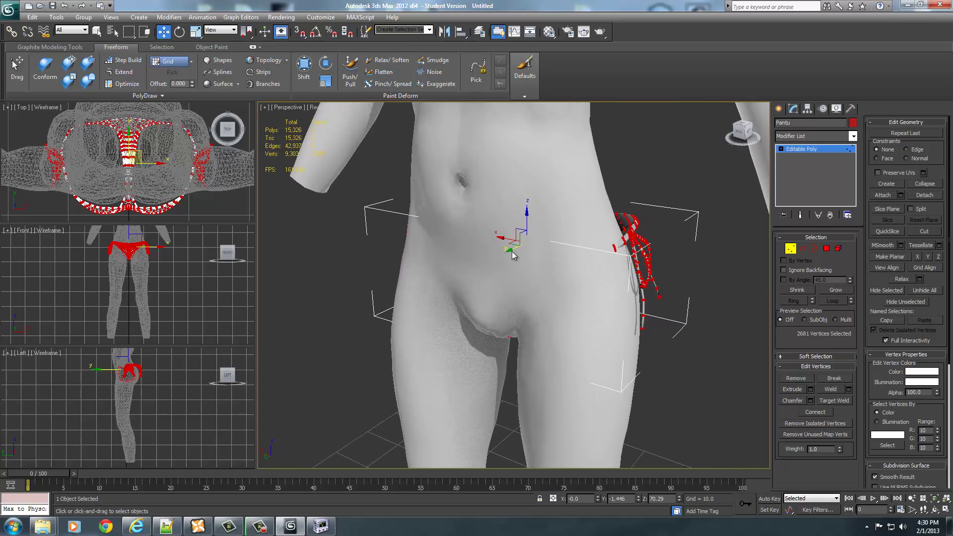
Move all the Pantu vertices in depth and height until the mesh sits around the body's hips, and clear the vertex selection.
drag(511, 248, 502, 256)
alt+middle_drag(502, 255, 544, 248)
drag(539, 246, 542, 248)
alt+middle_drag(541, 248, 807, 270)
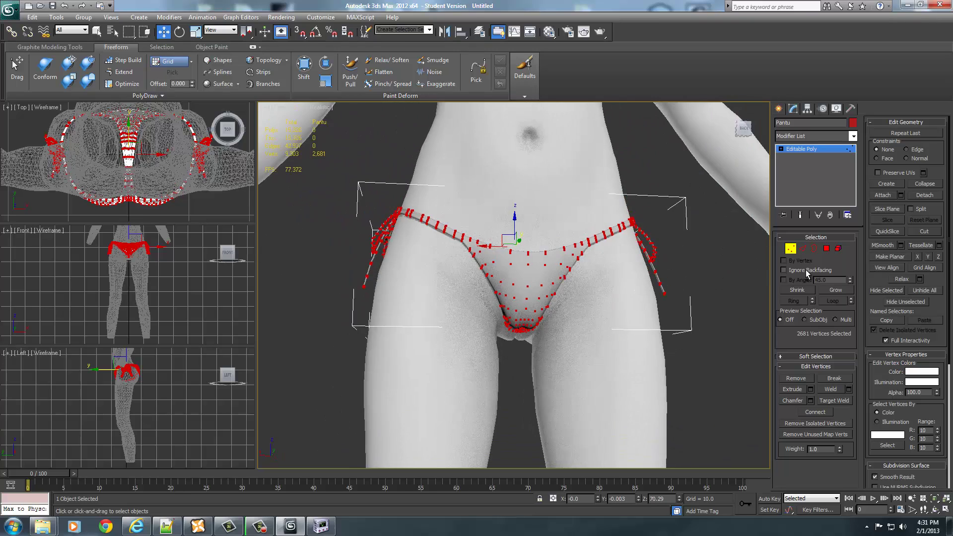
drag(513, 222, 511, 229)
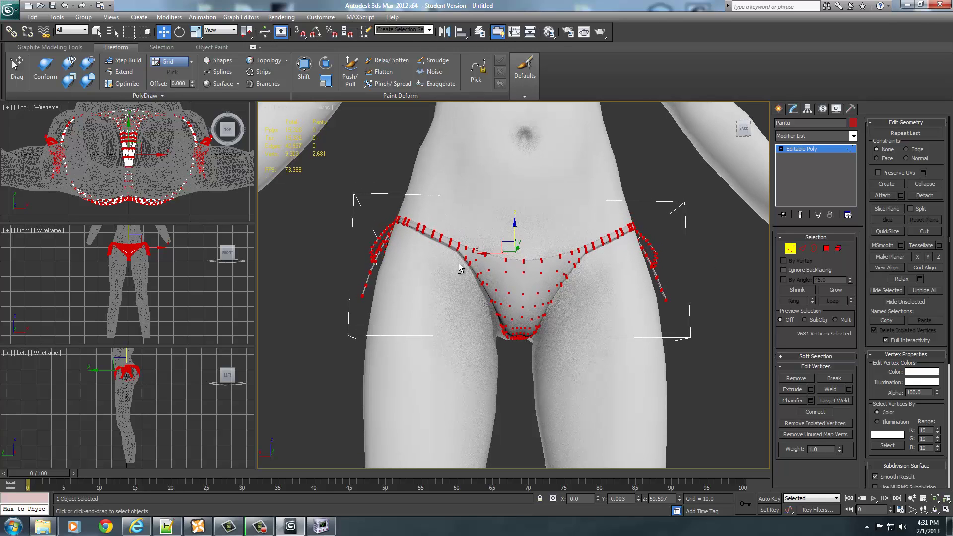
alt+middle_drag(474, 273, 619, 336)
click(475, 354)
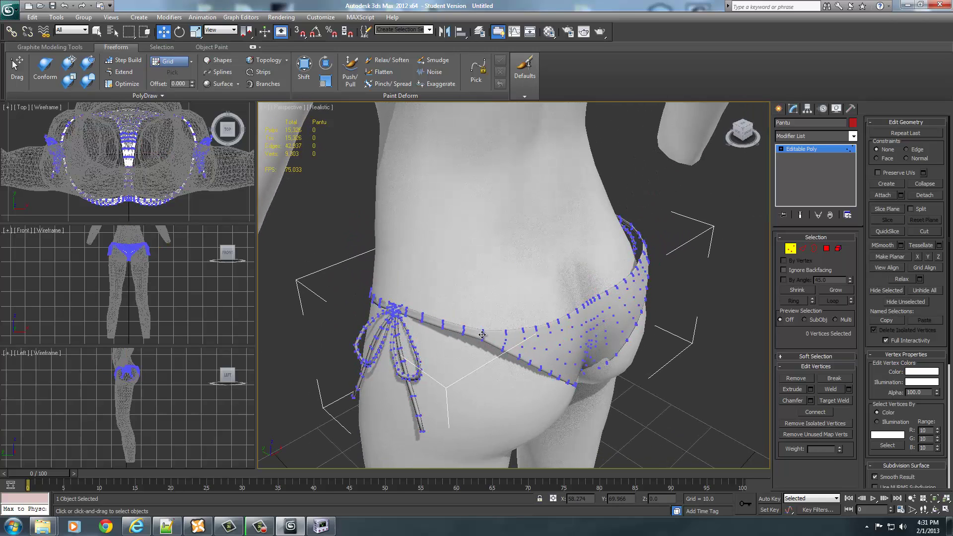
click(482, 335)
alt+middle_drag(646, 333, 564, 280)
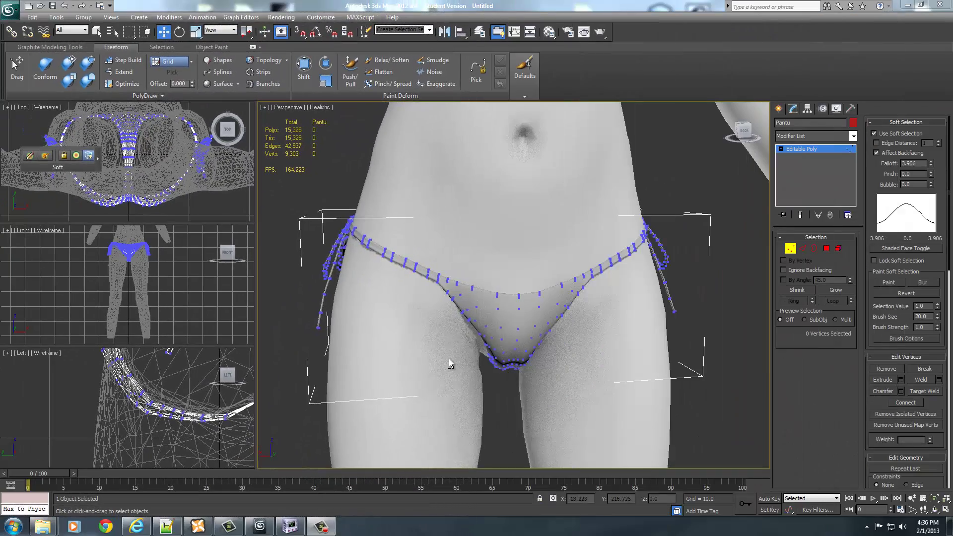
alt+middle_drag(449, 359, 440, 376)
scroll(441, 374, up, 2)
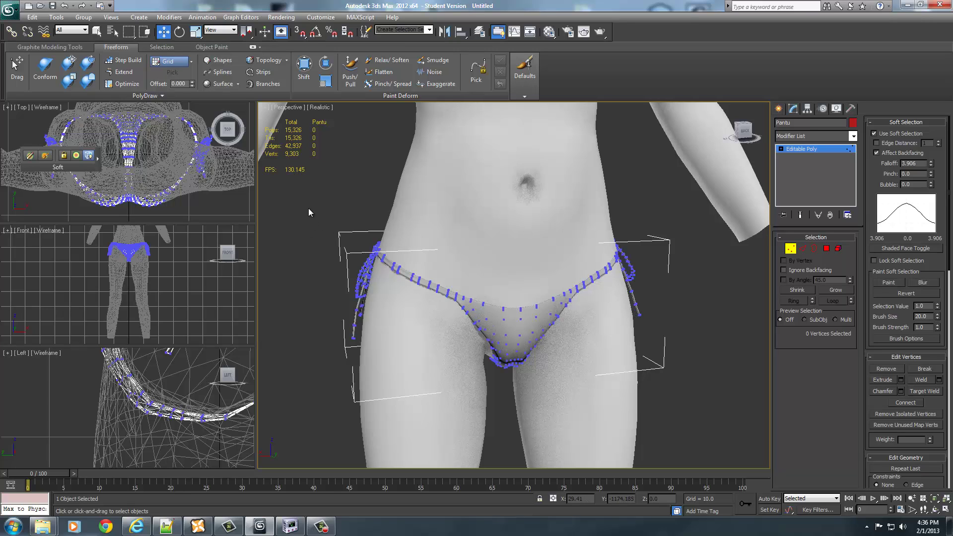
drag(309, 208, 728, 435)
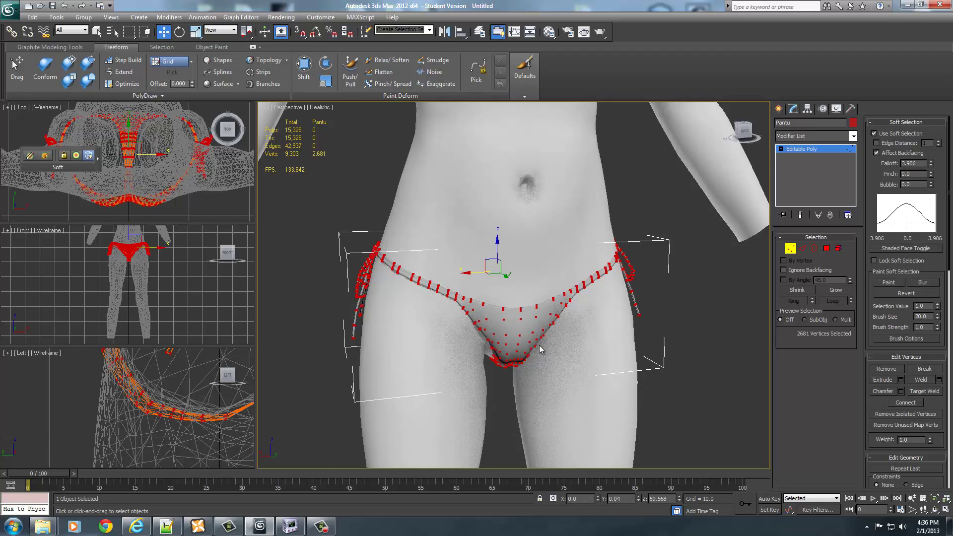
click(683, 338)
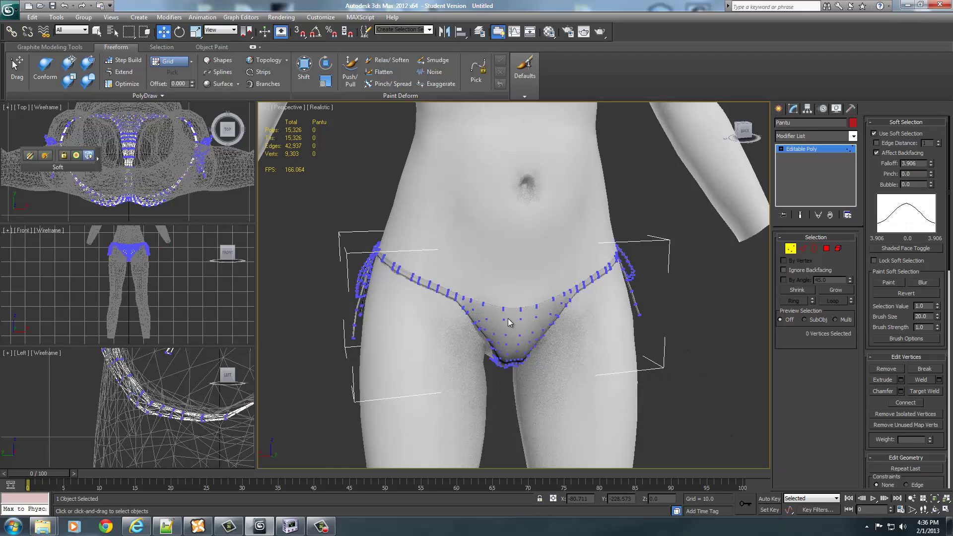
Convert the Pantu mesh to an editable mesh and select all of its vertices.
right_click(504, 320)
mouse_move(521, 406)
click(633, 407)
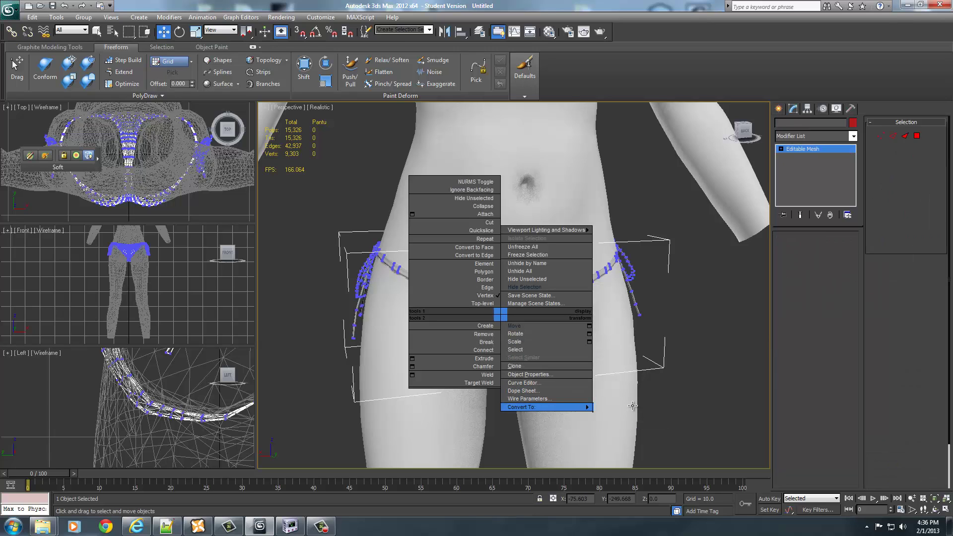
click(791, 252)
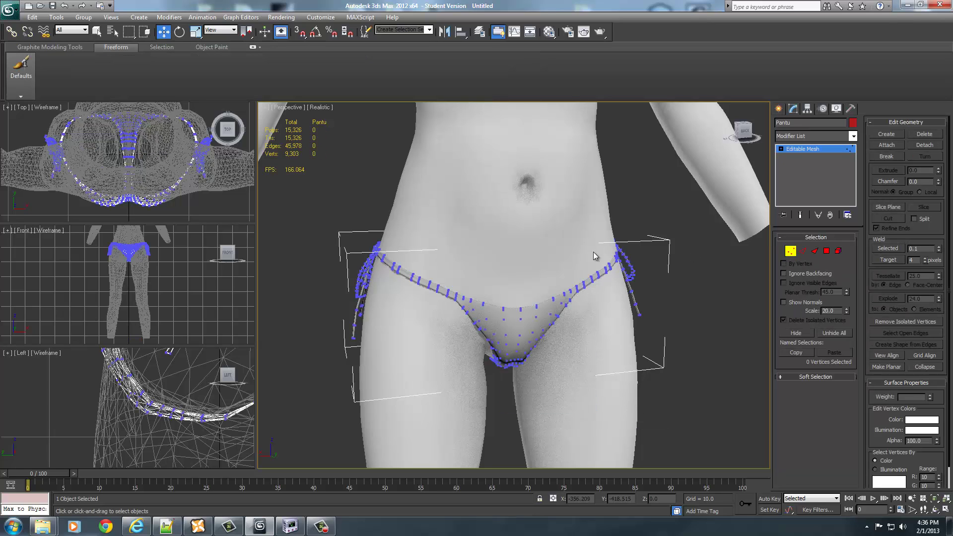
drag(734, 467, 737, 467)
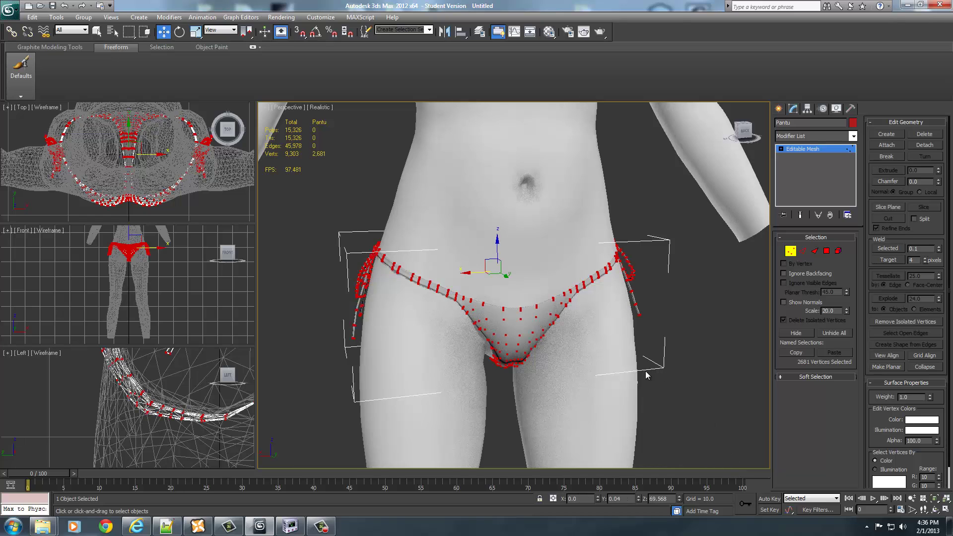
Weld all selected Pantu vertices using a weld threshold of 0.001.
scroll(635, 387, up, 3)
alt+middle_drag(633, 385, 706, 395)
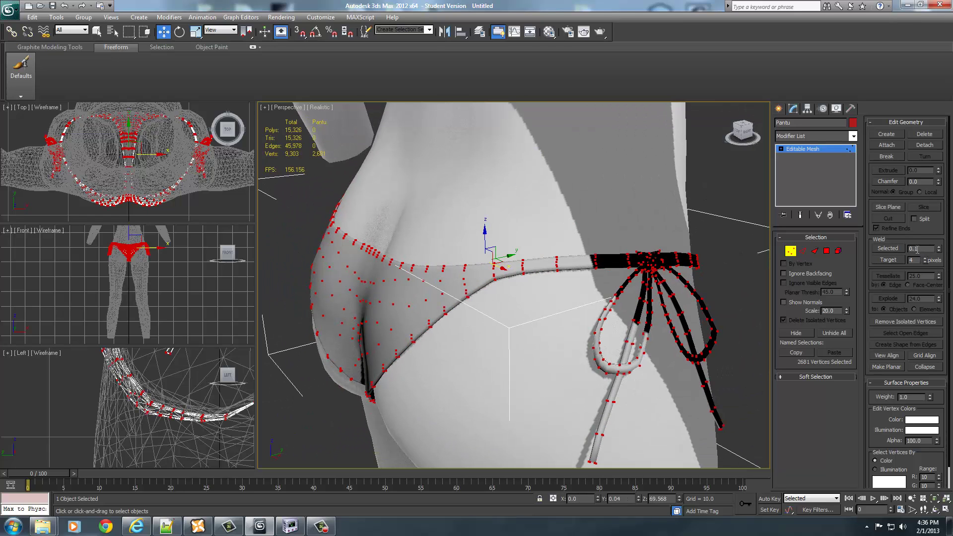
alt+middle_drag(709, 334, 601, 326)
scroll(585, 320, up, 2)
scroll(586, 317, down, 2)
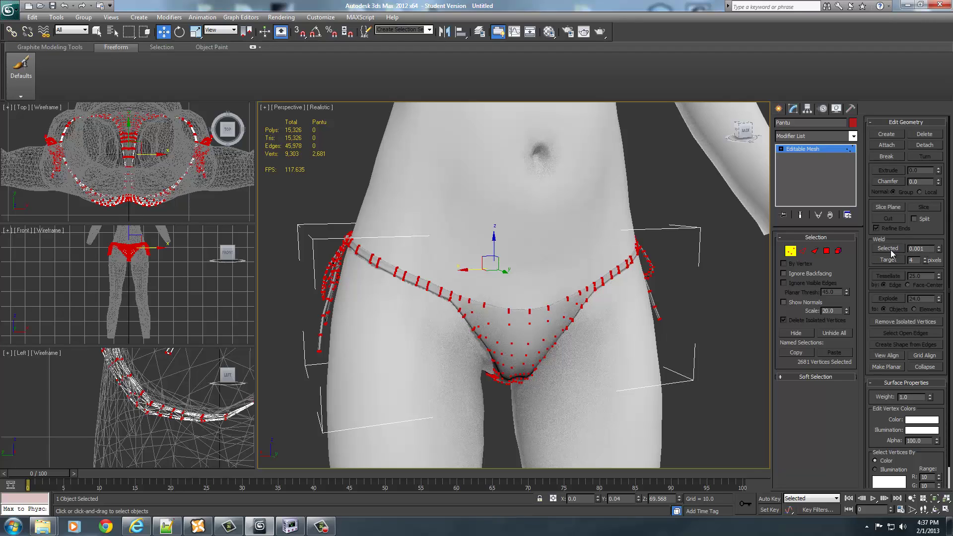
mouse_move(707, 330)
alt+middle_down()
mouse_move(426, 335)
mouse_move(707, 329)
alt+middle_up()
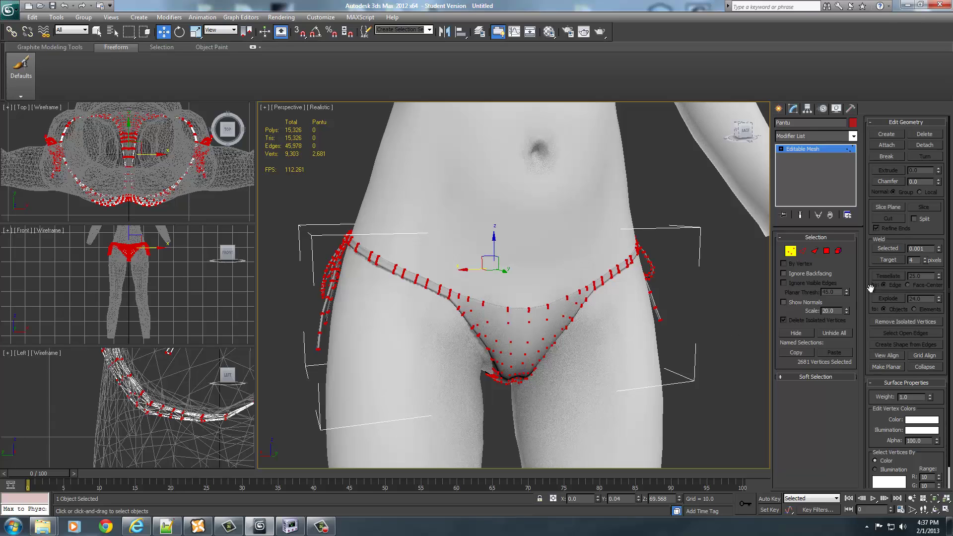
click(883, 248)
click(883, 249)
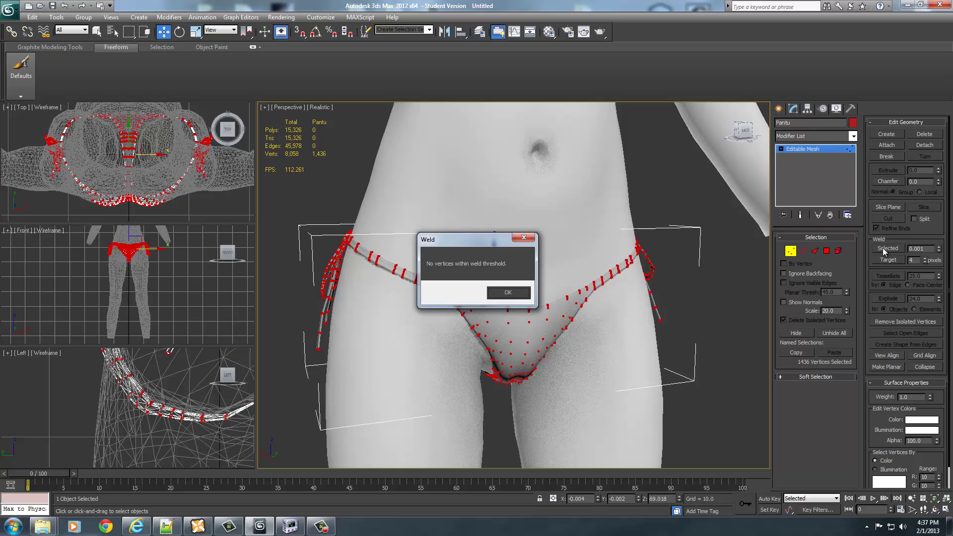
click(509, 293)
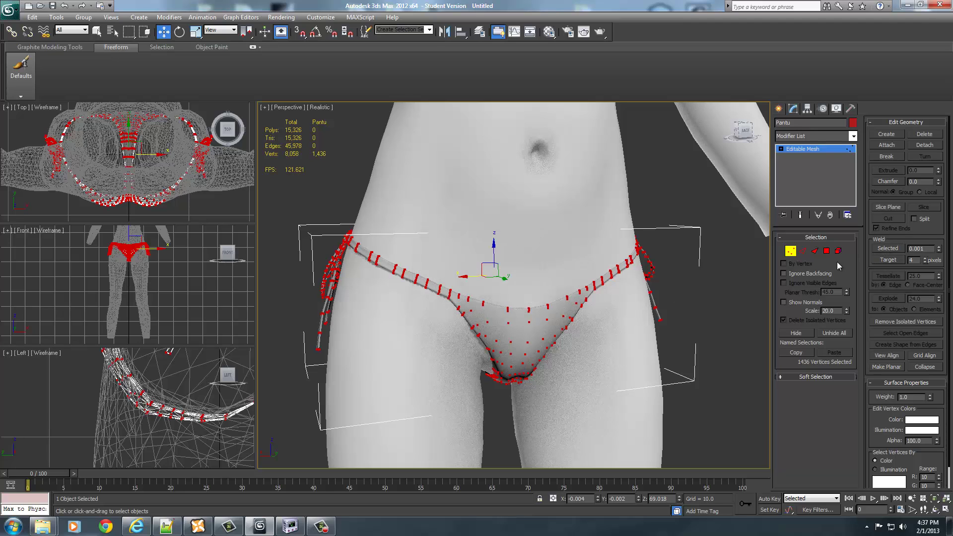
Leave vertex-level editing and examine the surface shading of the welded Pantu mesh from the front and side.
click(792, 252)
scroll(614, 373, up, 3)
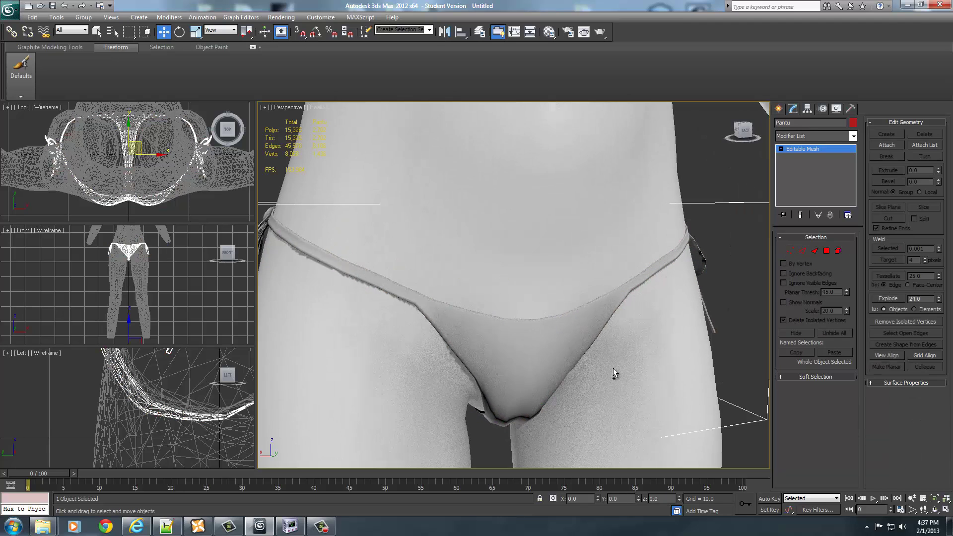
alt+middle_drag(613, 368, 528, 371)
key(shift+z)
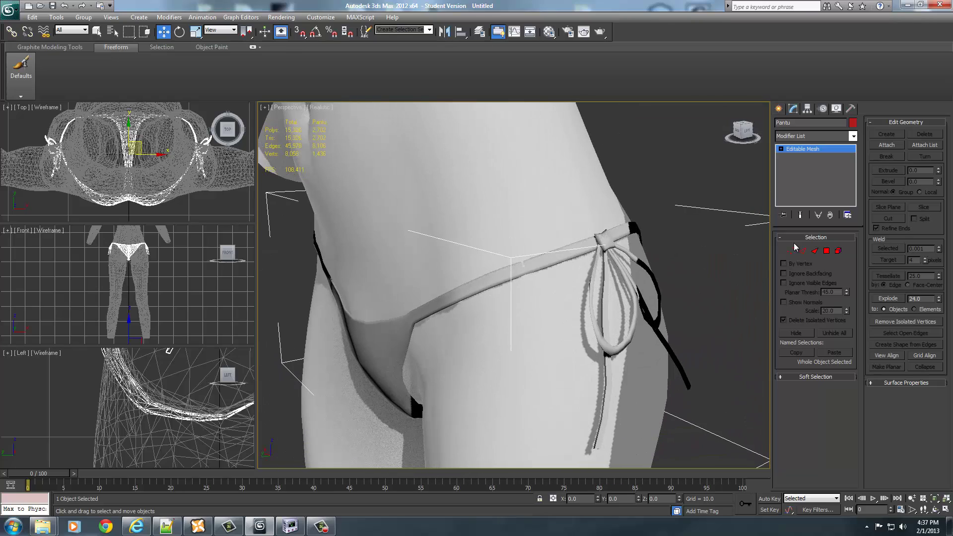
Select one vertex on the hip strap, enable soft selection with a falloff of 2.556, and nudge it outward to X -10.244.
click(792, 252)
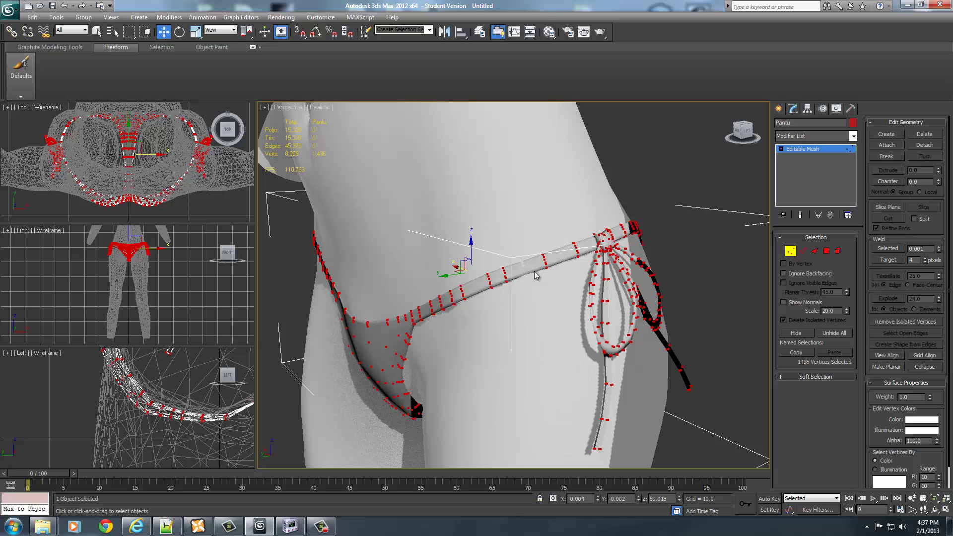
click(508, 274)
scroll(548, 321, up, 5)
scroll(549, 311, down, 3)
alt+middle_drag(550, 313, 620, 333)
click(796, 377)
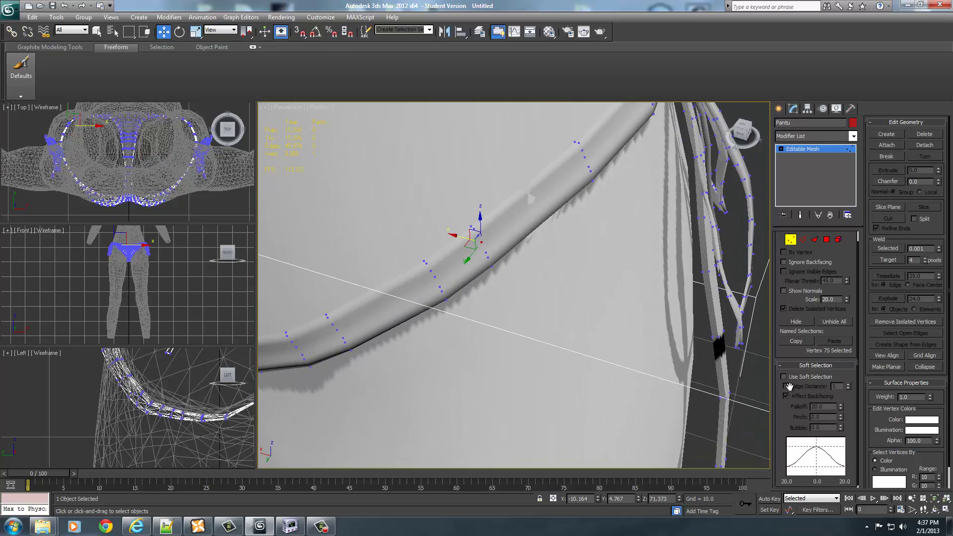
click(785, 377)
drag(841, 409, 846, 449)
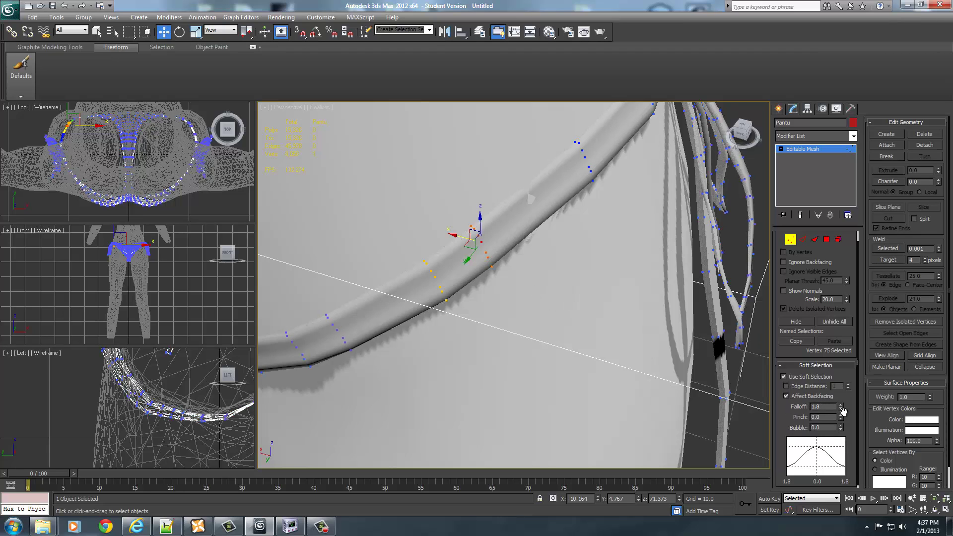
drag(843, 409, 832, 381)
drag(455, 234, 465, 233)
scroll(538, 258, down, 5)
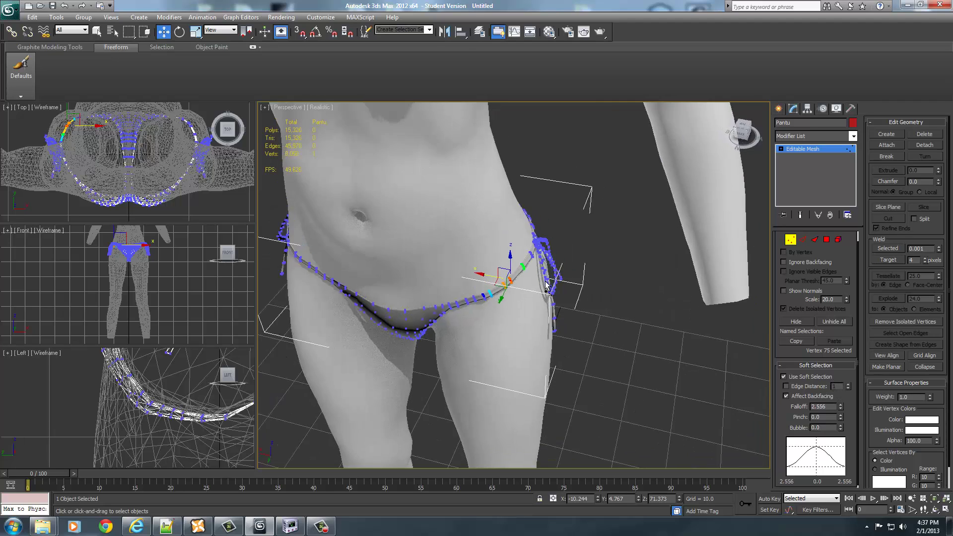
Inspect how the straps and bows fit around the hips, and leave vertex-level editing.
middle_drag(612, 407, 680, 209)
scroll(603, 276, up, 4)
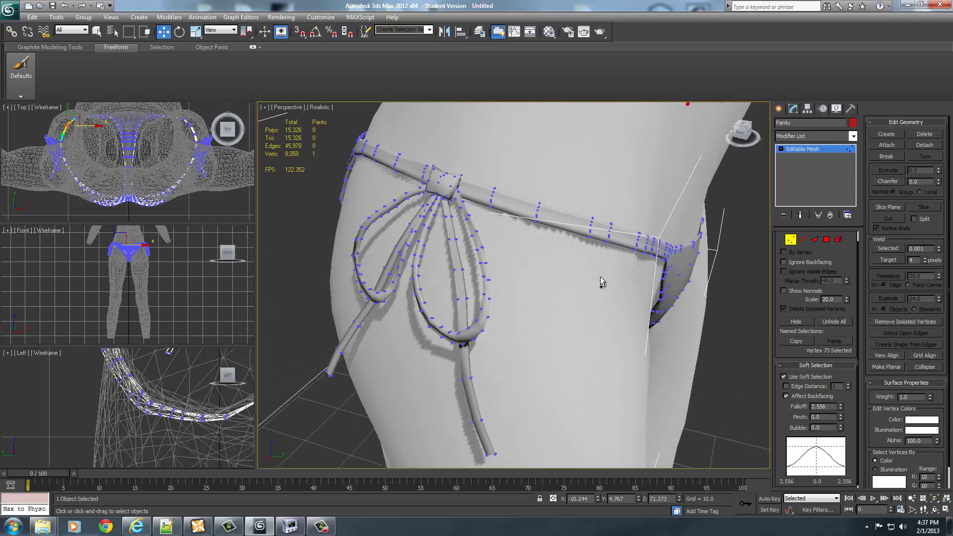
scroll(628, 283, up, 3)
scroll(628, 283, down, 3)
alt+middle_drag(617, 277, 504, 273)
scroll(505, 273, down, 3)
click(790, 240)
middle_drag(609, 256, 636, 272)
scroll(615, 244, up, 2)
Apply a Smooth modifier to the Pantu mesh.
click(854, 136)
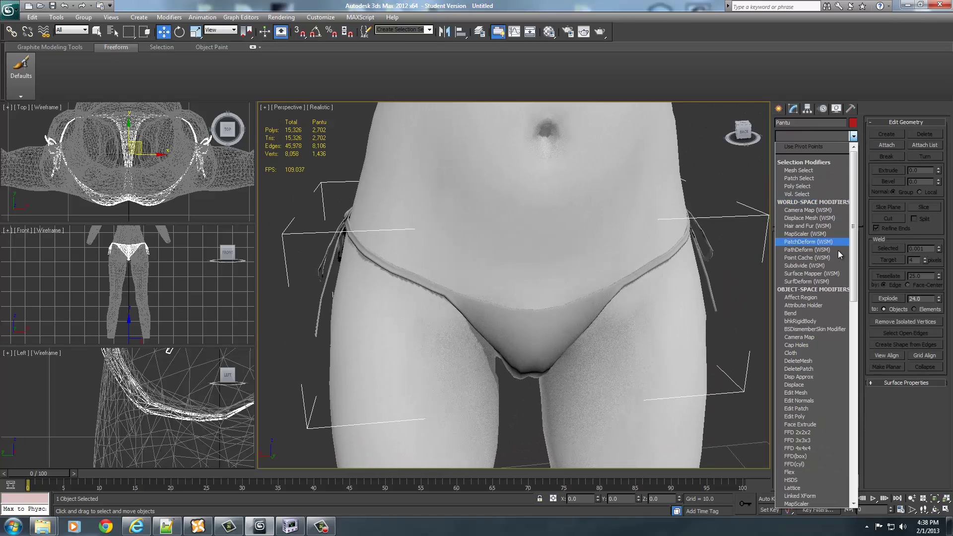
scroll(827, 284, down, 10)
scroll(822, 294, down, 9)
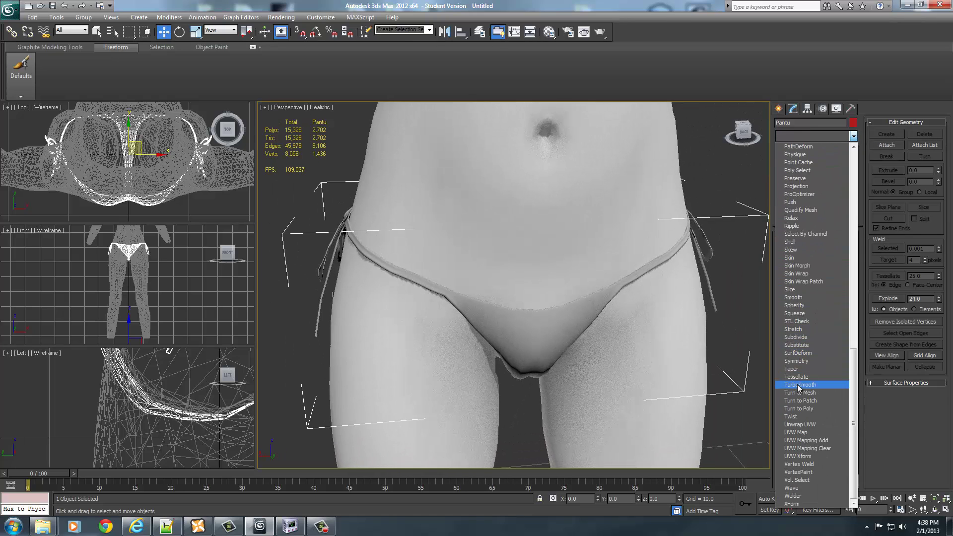
click(795, 297)
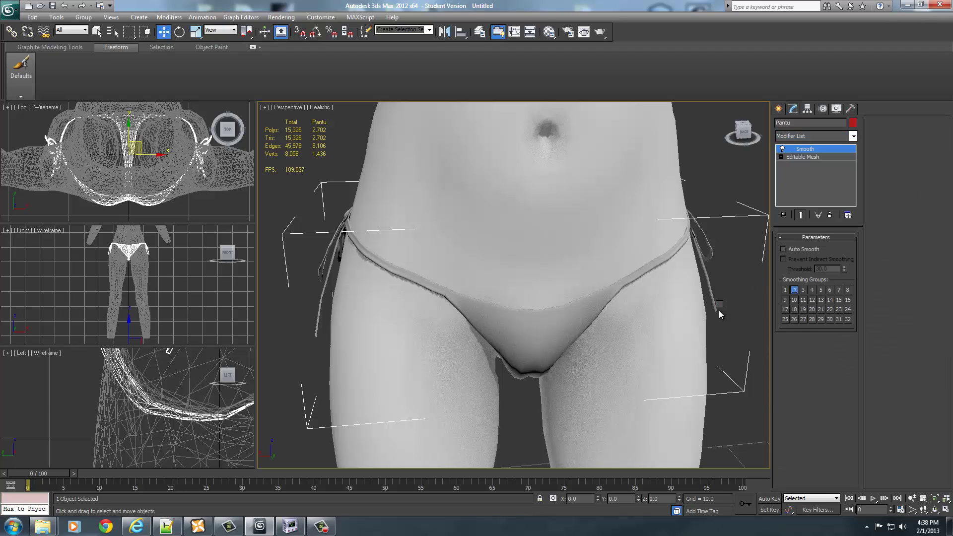
Unfreeze all objects and apply a Skin Wrap modifier to the Pantu mesh with the Face Deformation engine.
right_click(736, 298)
click(753, 240)
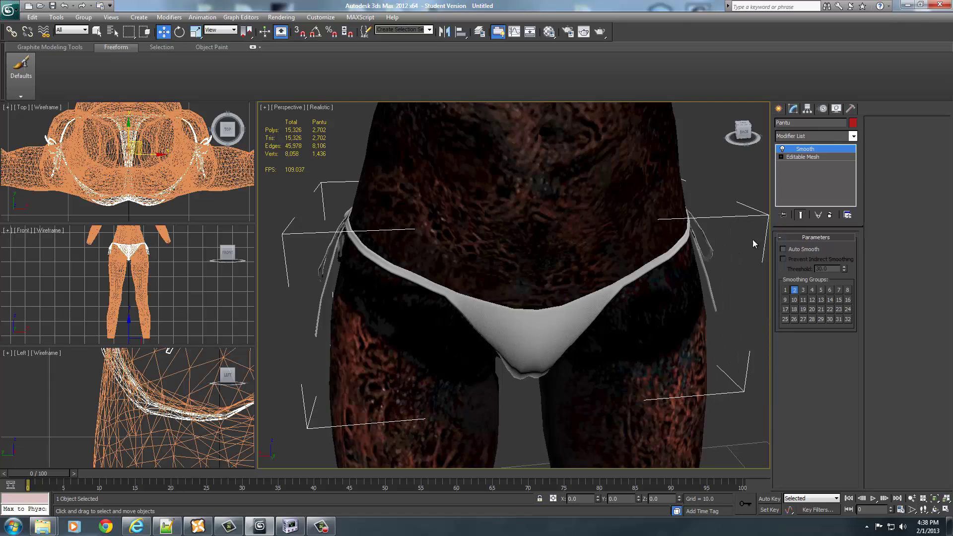
click(854, 136)
scroll(814, 316, down, 15)
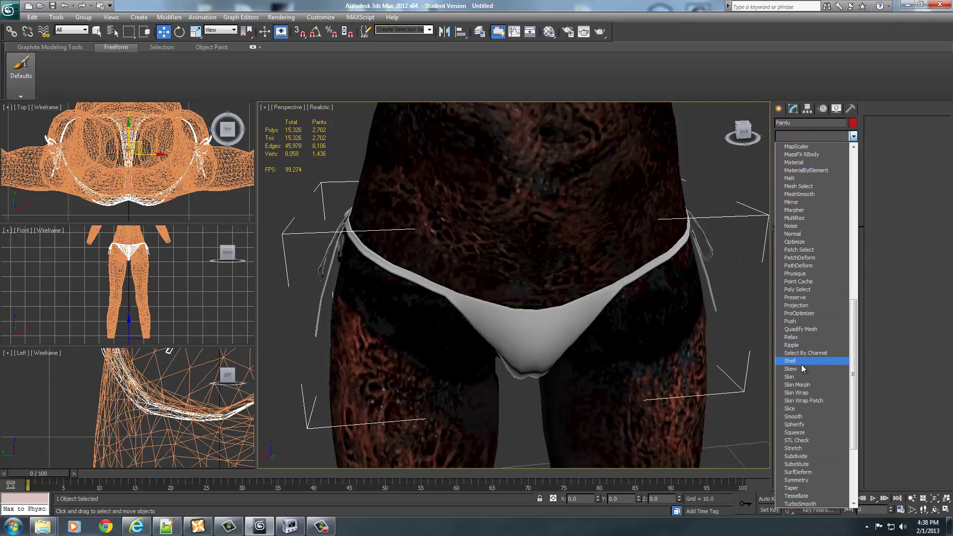
click(799, 392)
click(828, 339)
click(825, 354)
scroll(781, 351, down, 2)
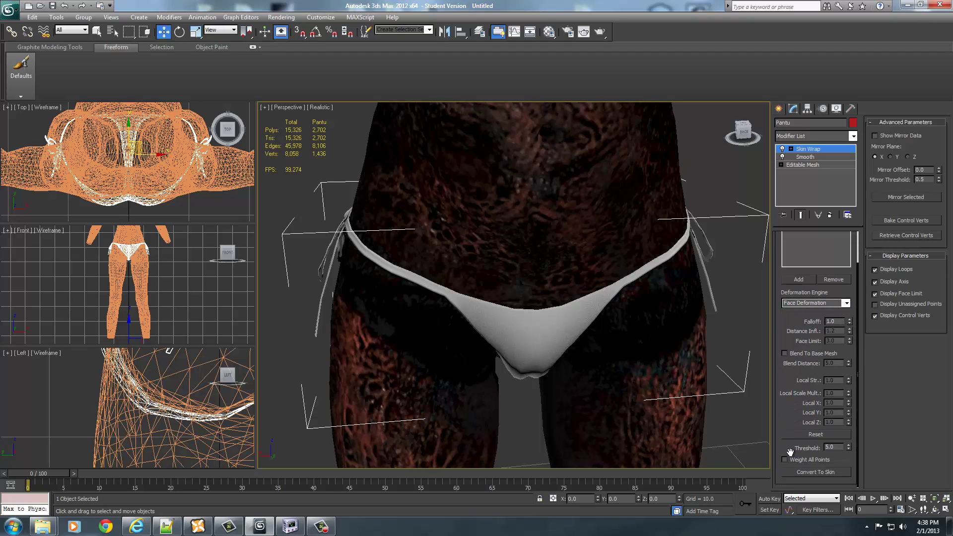
scroll(788, 387, up, 2)
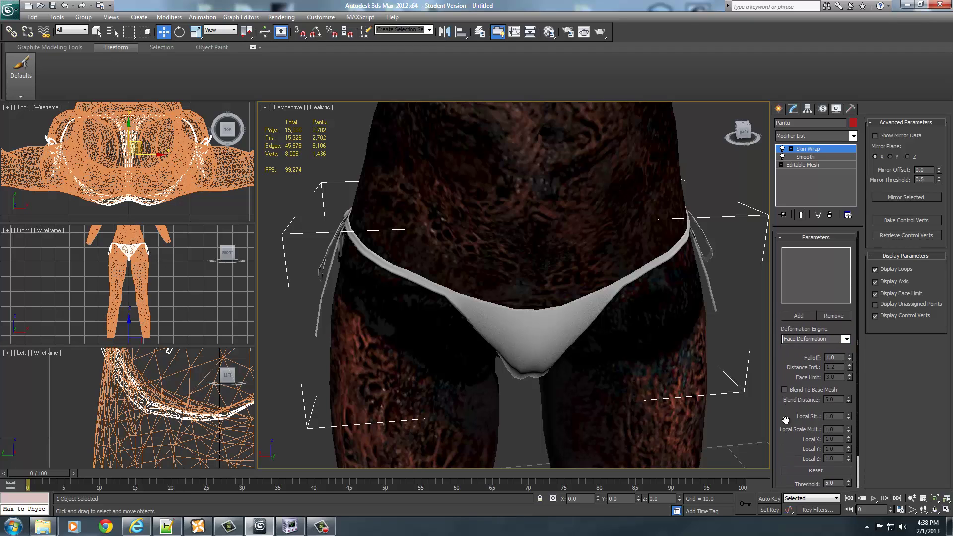
Add the SLIM PUSHUPNW3 body as the Skin Wrap control object and enable Weight All Points.
click(799, 316)
click(660, 368)
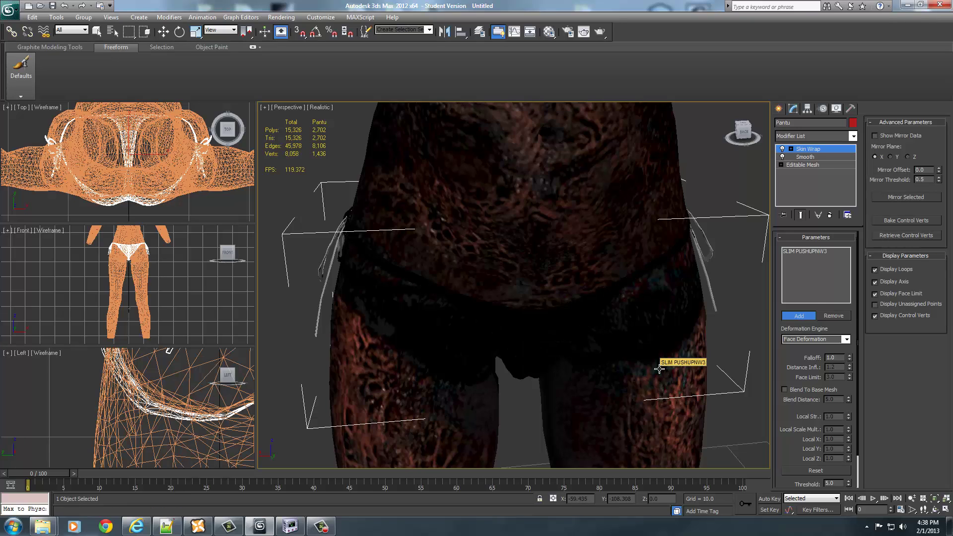
right_click(660, 369)
scroll(788, 455, down, 2)
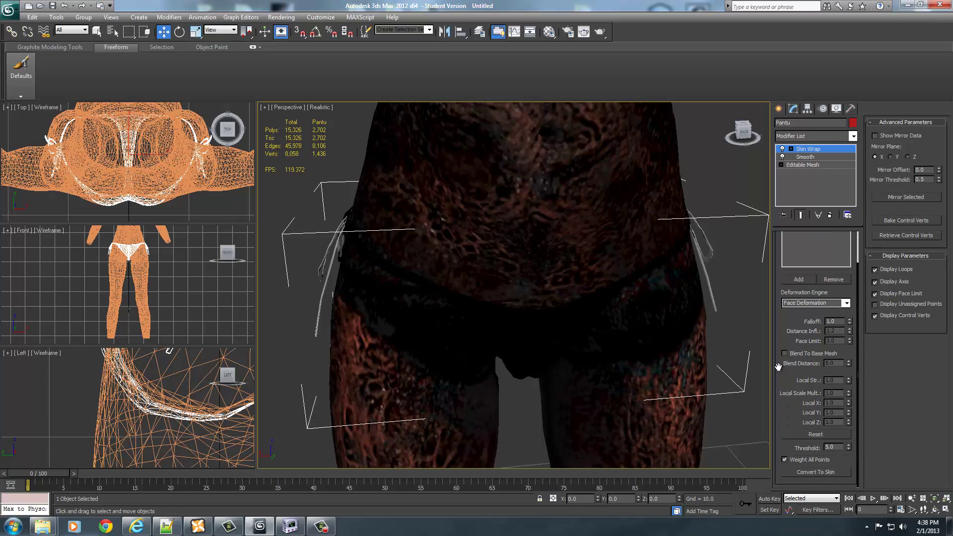
Convert the Skin Wrap to a Skin modifier and delete the Skin Wrap from the Pantu modifier stack.
click(837, 473)
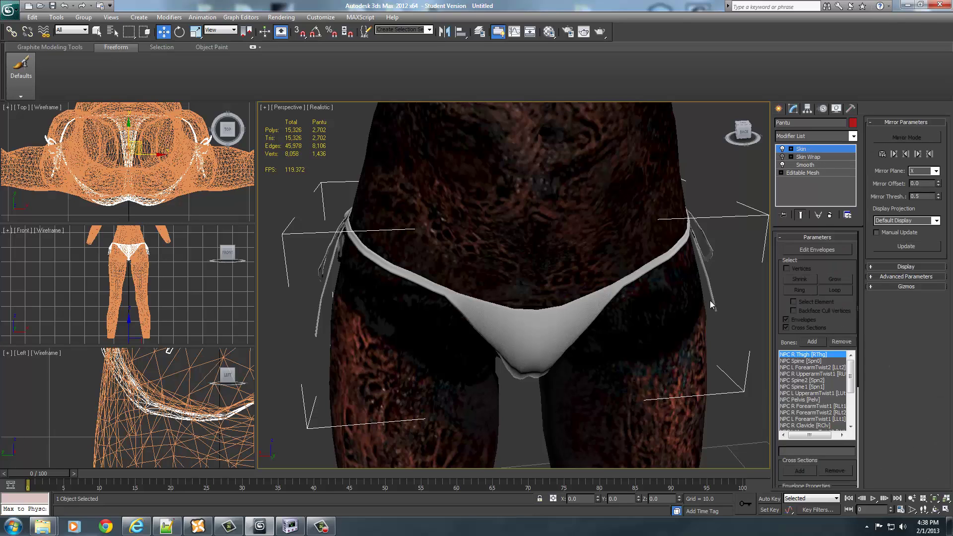
right_click(807, 157)
click(818, 170)
Inspect the skinned Pantu mesh on the full body from the front and side.
scroll(716, 216, down, 6)
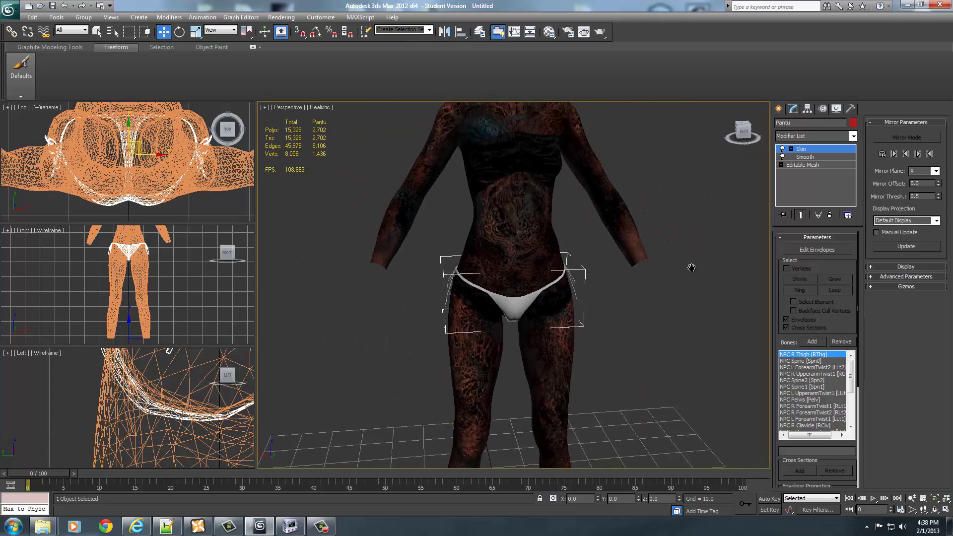
middle_drag(687, 264, 707, 267)
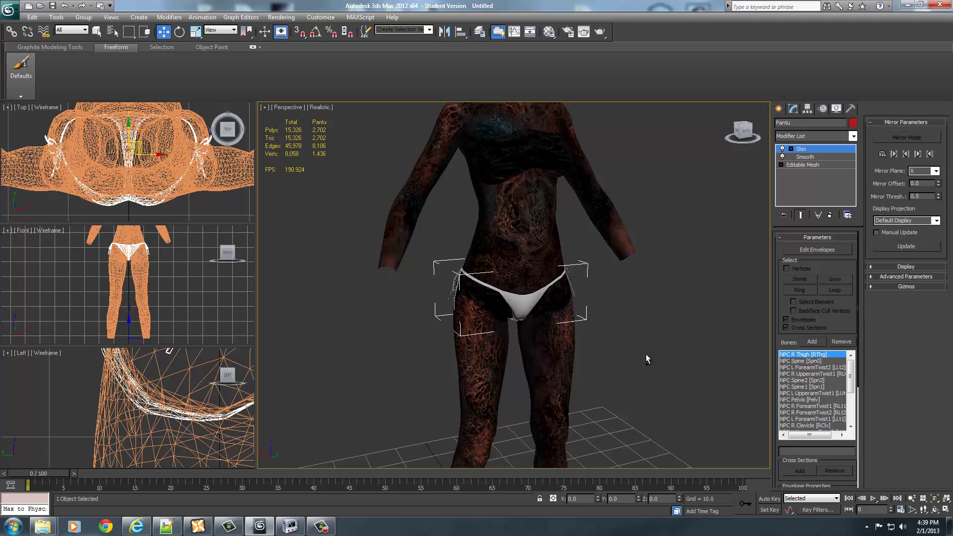
scroll(645, 353, up, 5)
alt+middle_drag(583, 315, 621, 357)
middle_drag(645, 296, 663, 308)
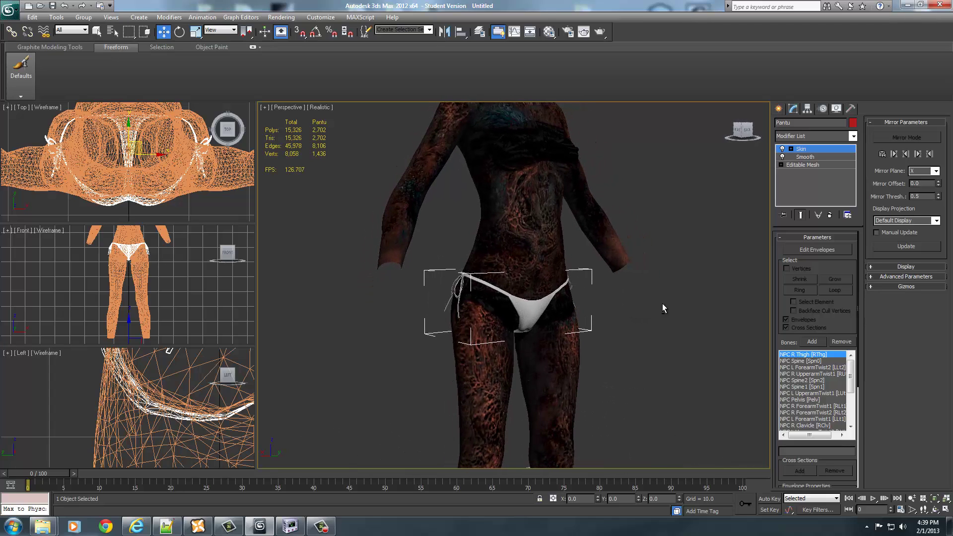
Start a file import and browse to the bandit folder inside NightasyOoLaLa on the desktop.
alt+middle_drag(662, 304, 656, 312)
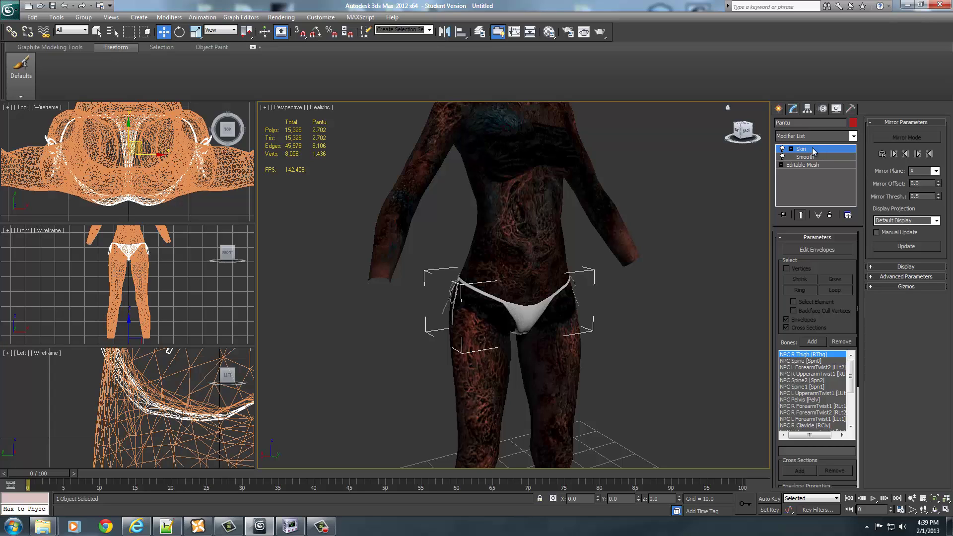
click(9, 9)
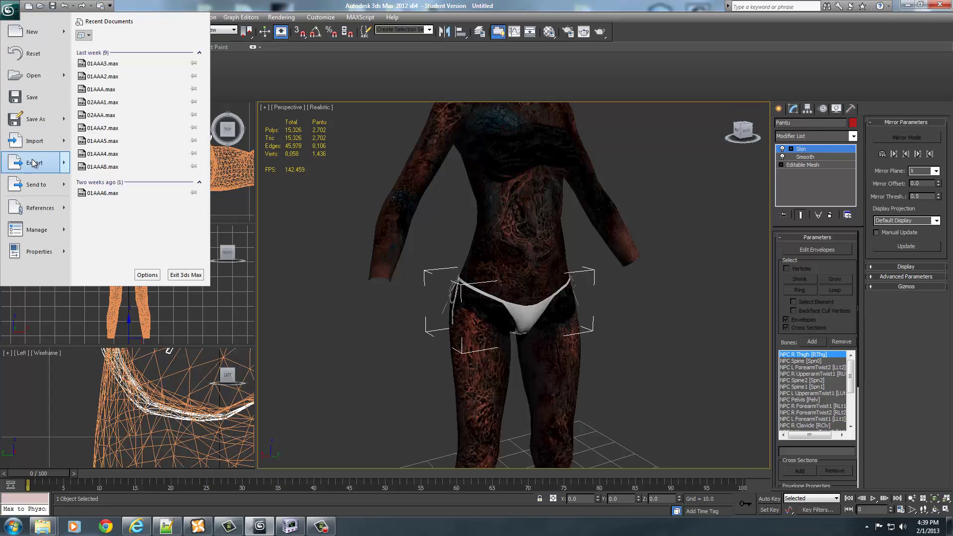
mouse_move(35, 147)
click(101, 29)
click(104, 24)
scroll(55, 49, up, 2)
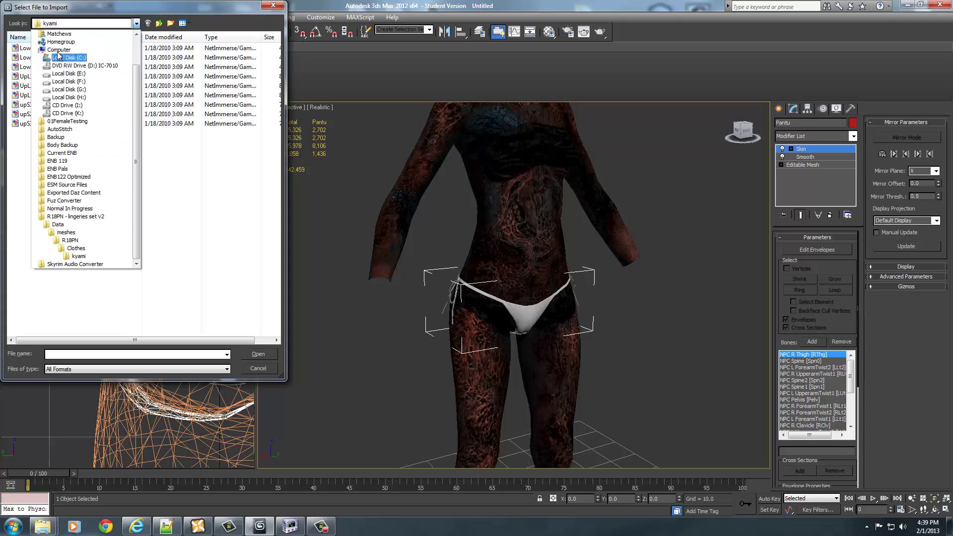
click(53, 41)
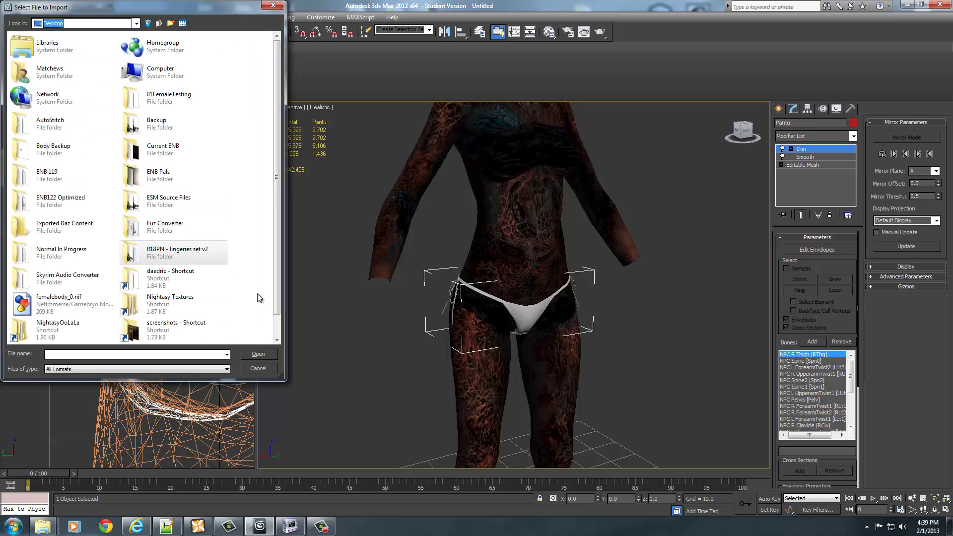
scroll(233, 293, down, 1)
double_click(52, 308)
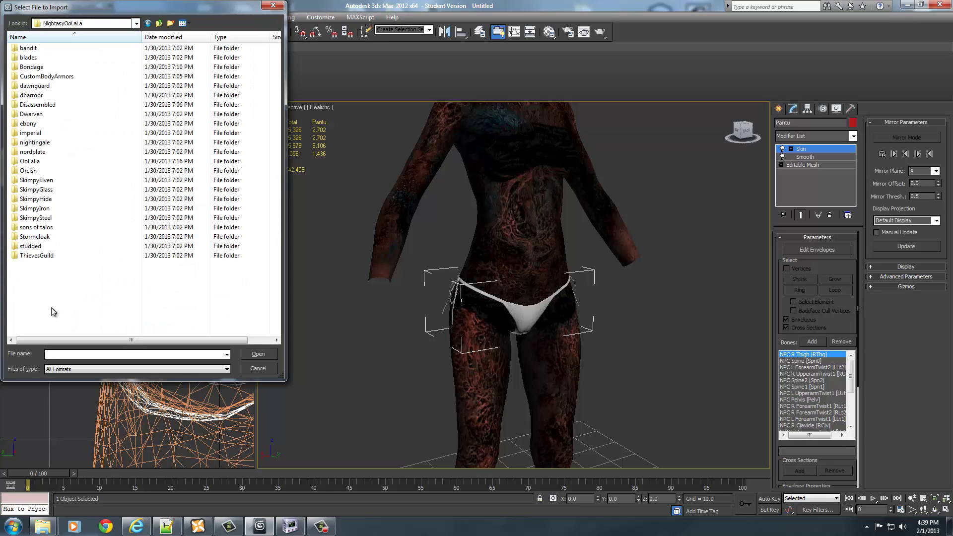
double_click(29, 48)
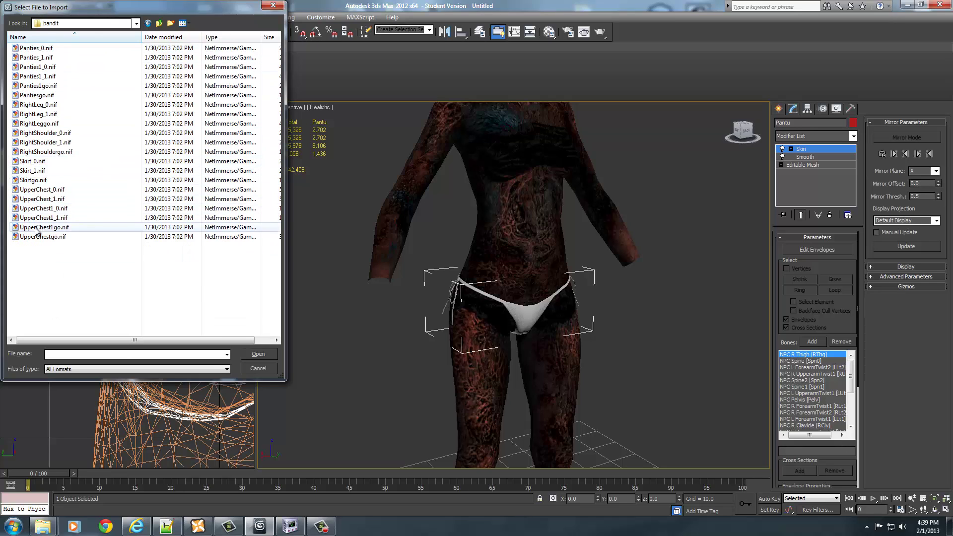
Import Panties_1.nif into the scene using the Skyrim import settings.
click(37, 57)
click(263, 354)
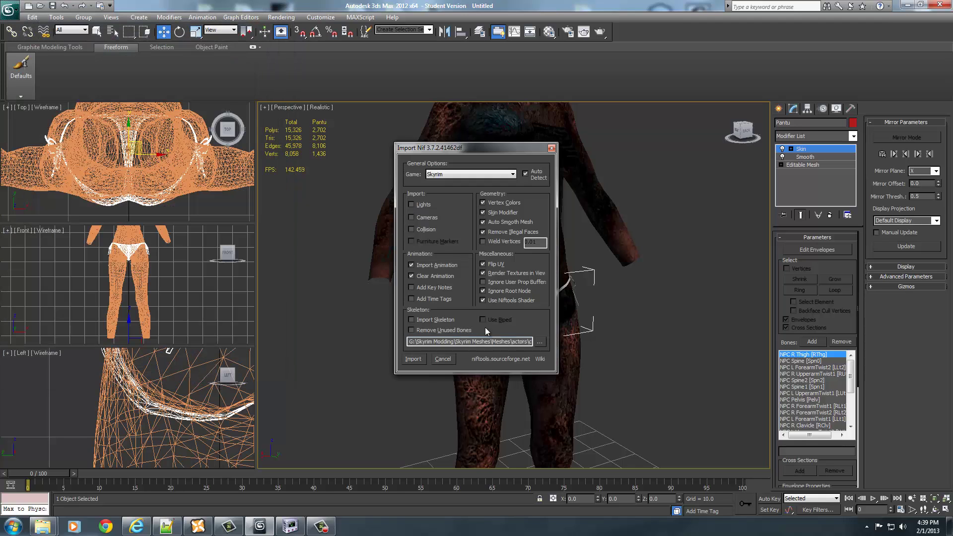
click(408, 358)
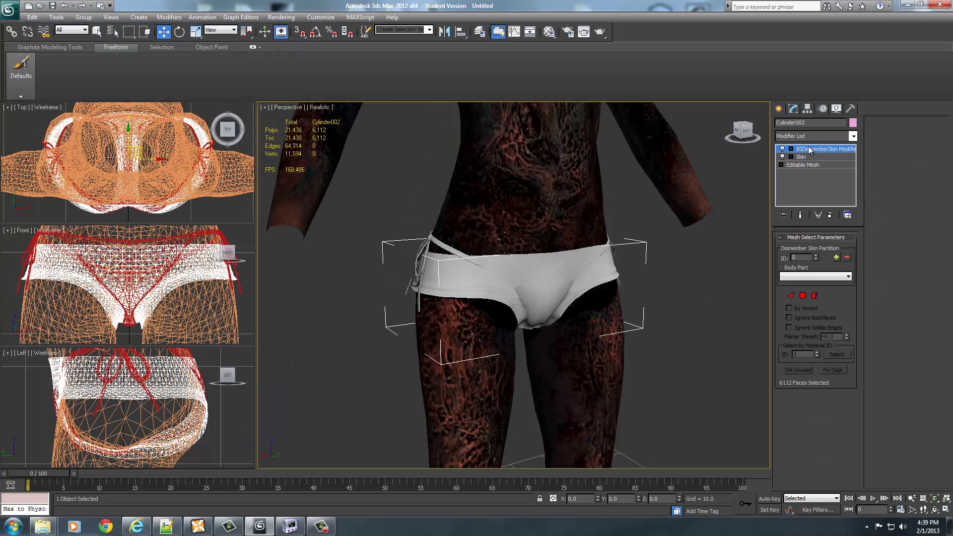
Copy the BSDismemberSkin modifier from the imported panties mesh and delete that mesh.
right_click(810, 151)
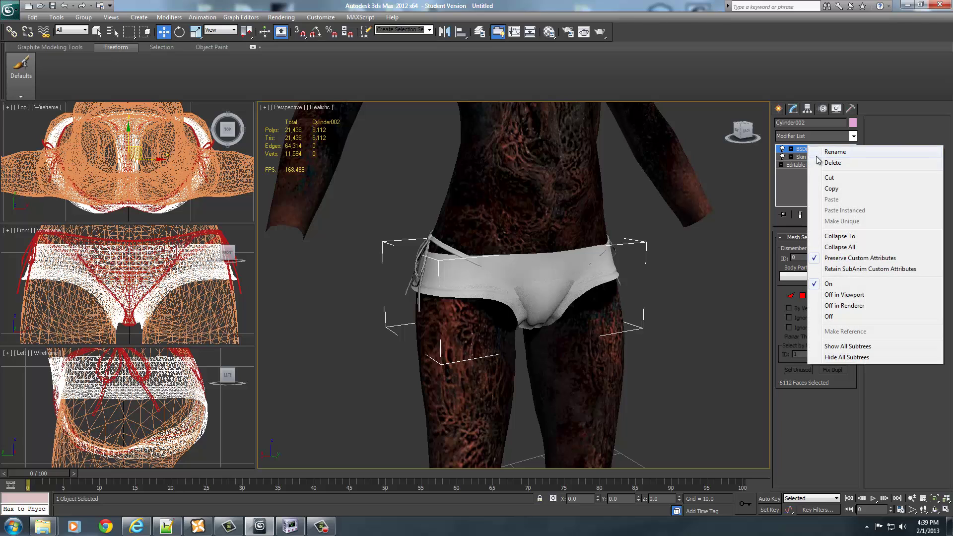
click(832, 189)
key(Delete)
Paste the BSDismemberSkin modifier above Skin on the Pantu mesh and select all of its faces for the partition.
click(583, 301)
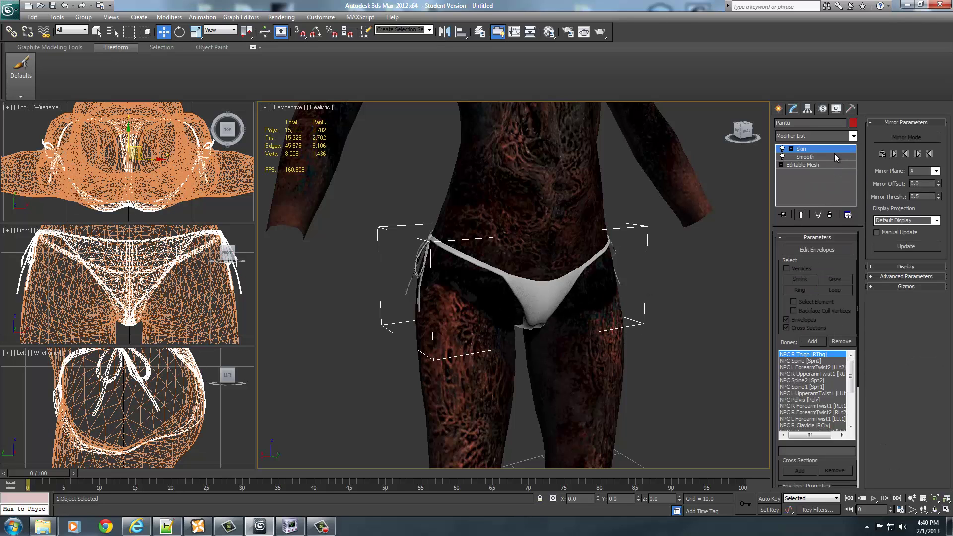
right_click(806, 150)
click(827, 203)
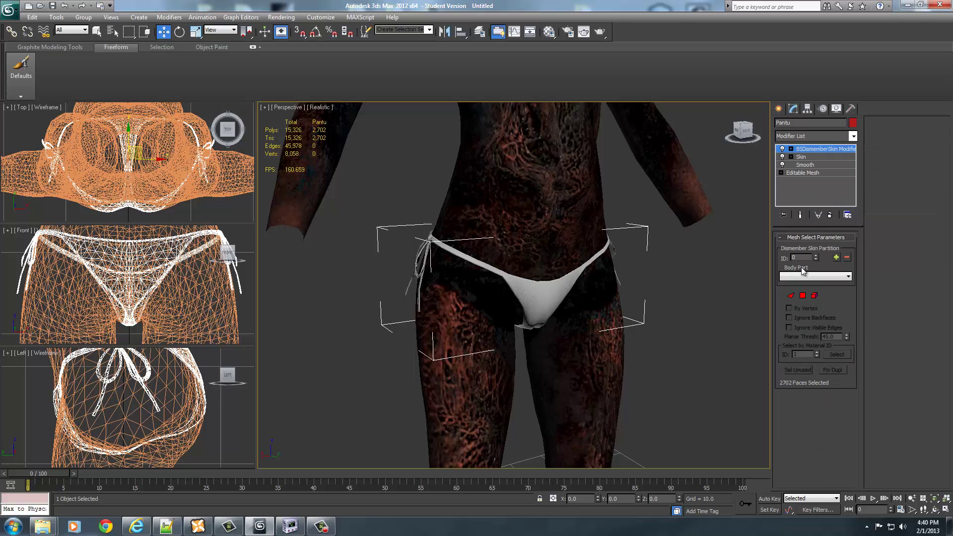
click(791, 295)
drag(343, 183, 753, 448)
click(791, 297)
click(728, 326)
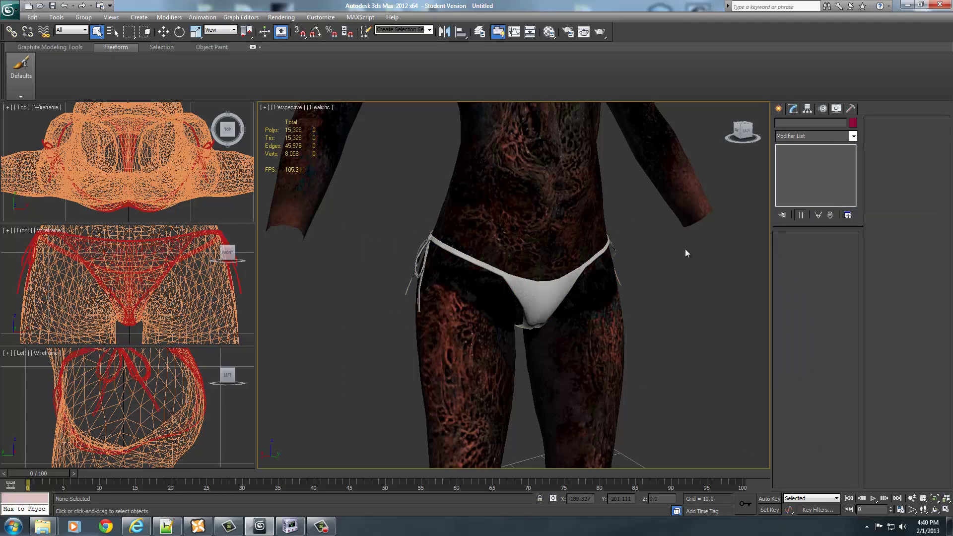
Unhide all objects and hide the SLIM PUSHUPNW3 body so only the Pantu mesh and skeleton remain shown.
click(535, 217)
right_click(535, 215)
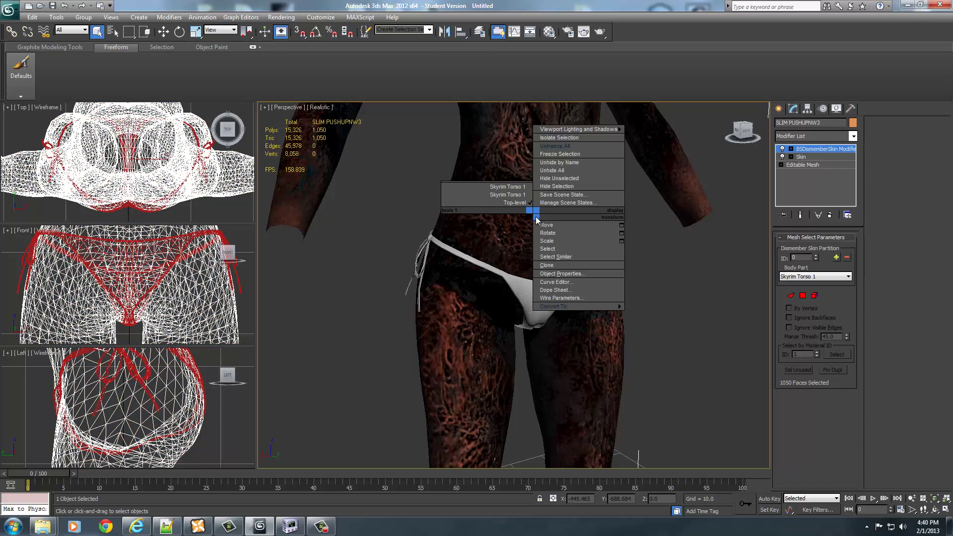
click(552, 170)
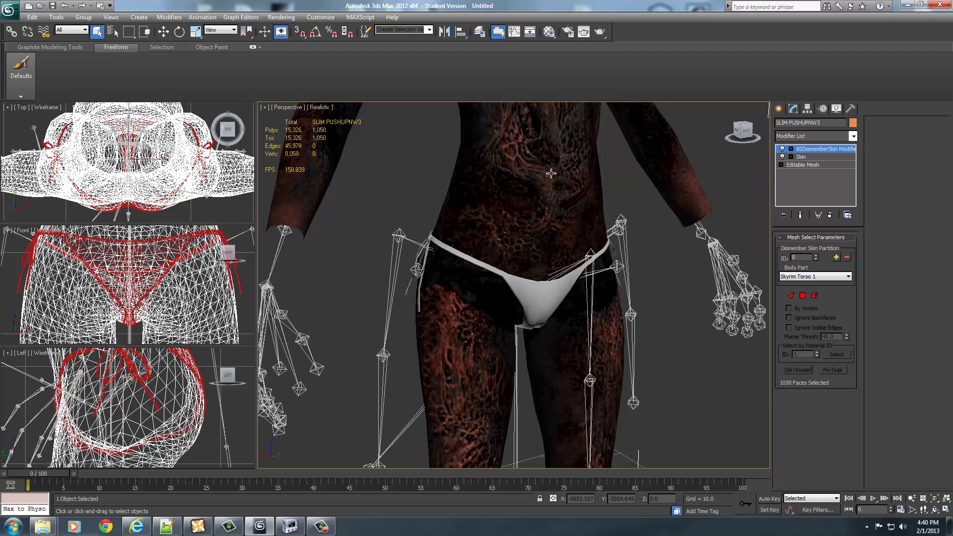
right_click(525, 197)
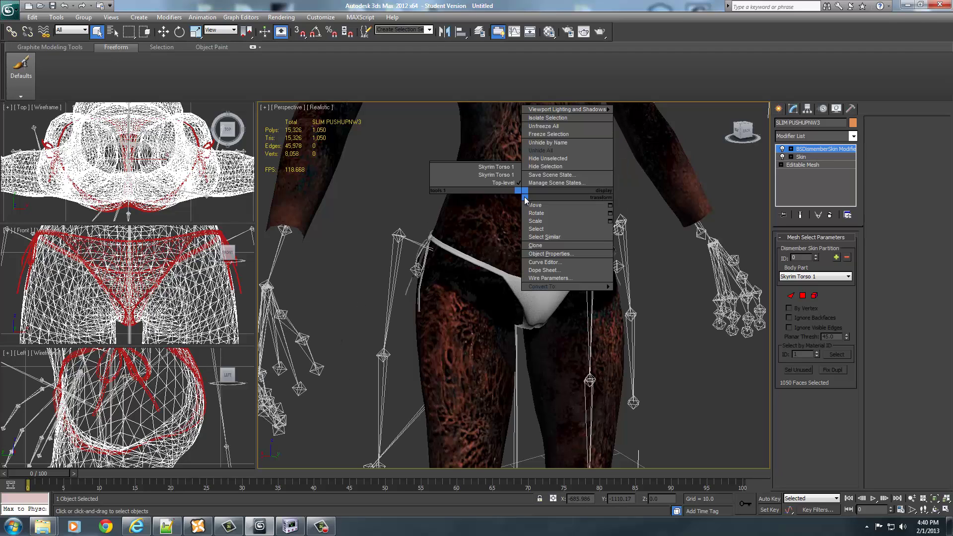
click(537, 168)
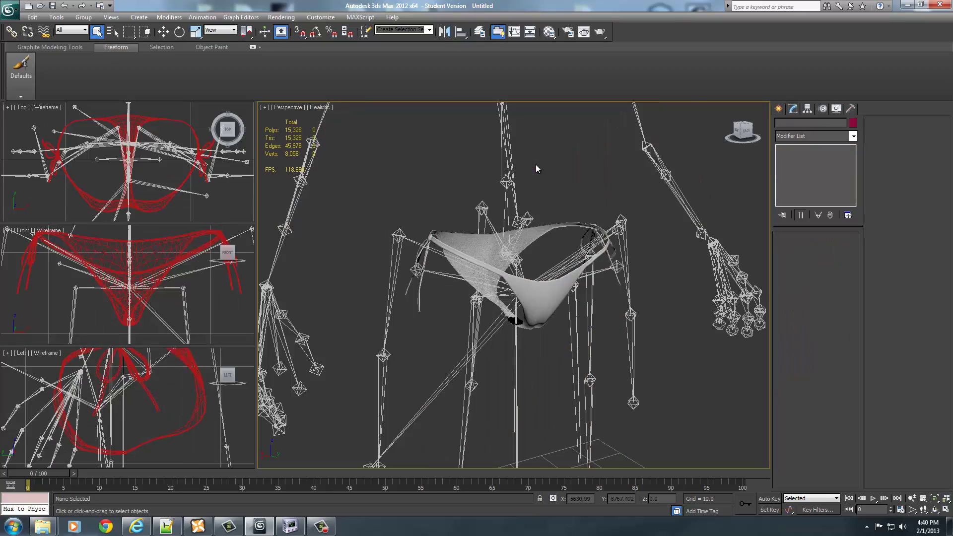
alt+middle_drag(535, 165, 504, 201)
scroll(527, 154, up, 5)
scroll(522, 149, down, 5)
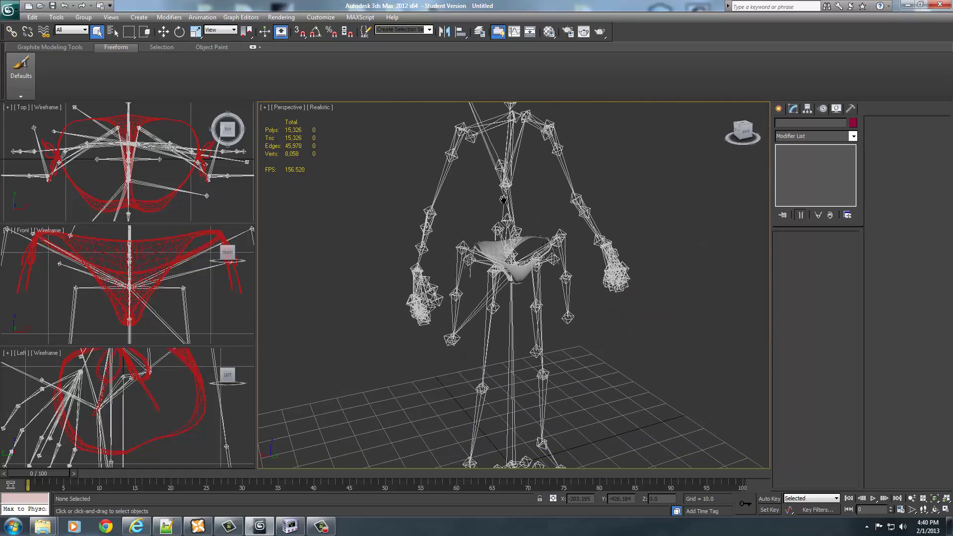
Start an export of the scene and browse to the Disassembled folder inside NightasyOoLaLa.
click(12, 15)
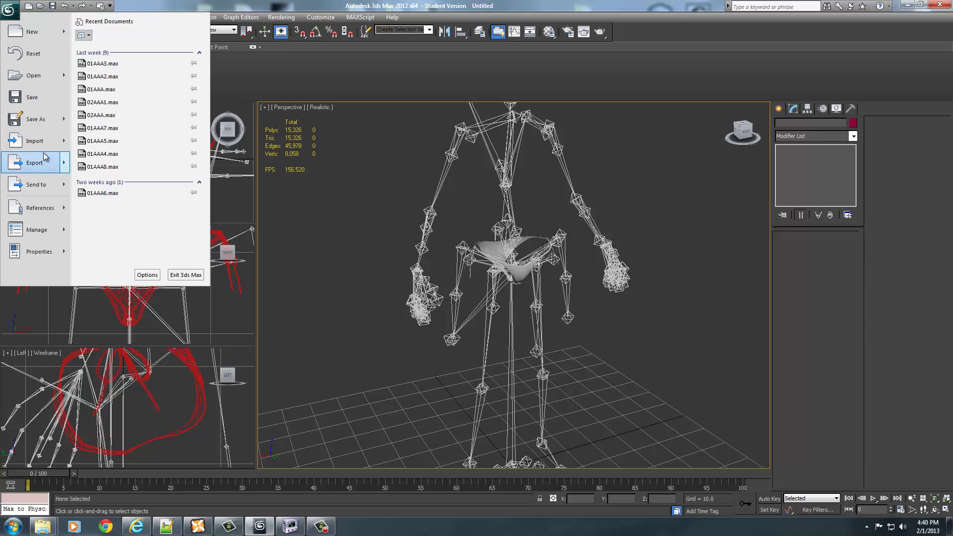
mouse_move(35, 187)
click(97, 34)
click(92, 29)
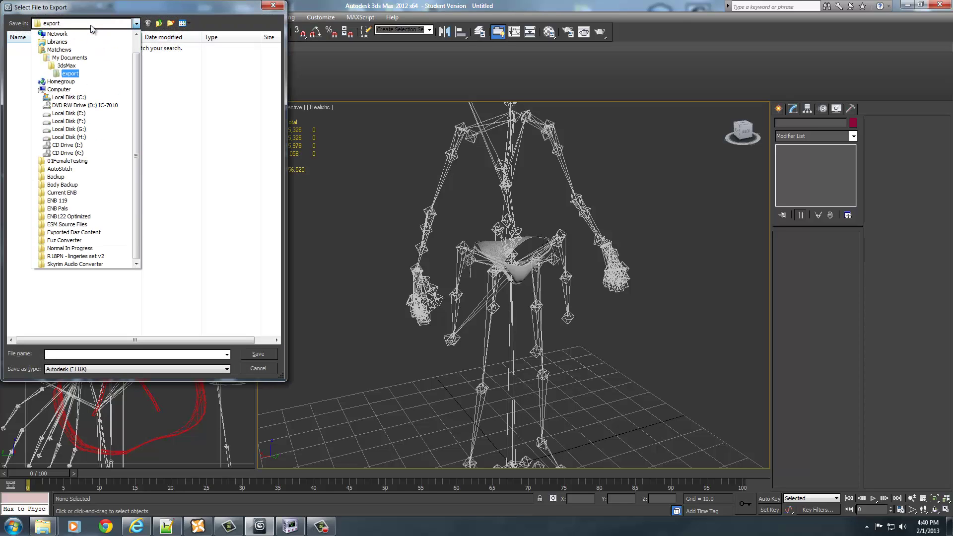
scroll(72, 46, up, 1)
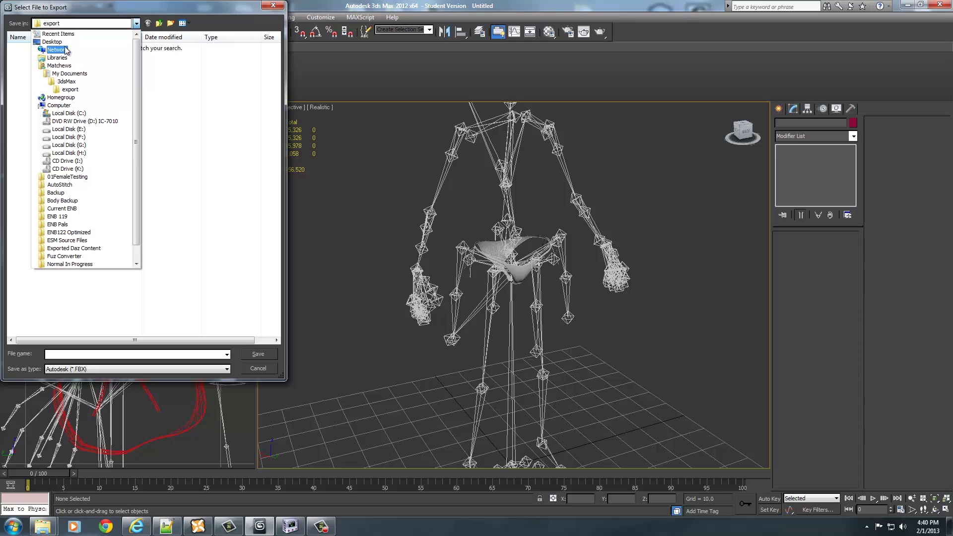
click(58, 45)
scroll(238, 229, down, 1)
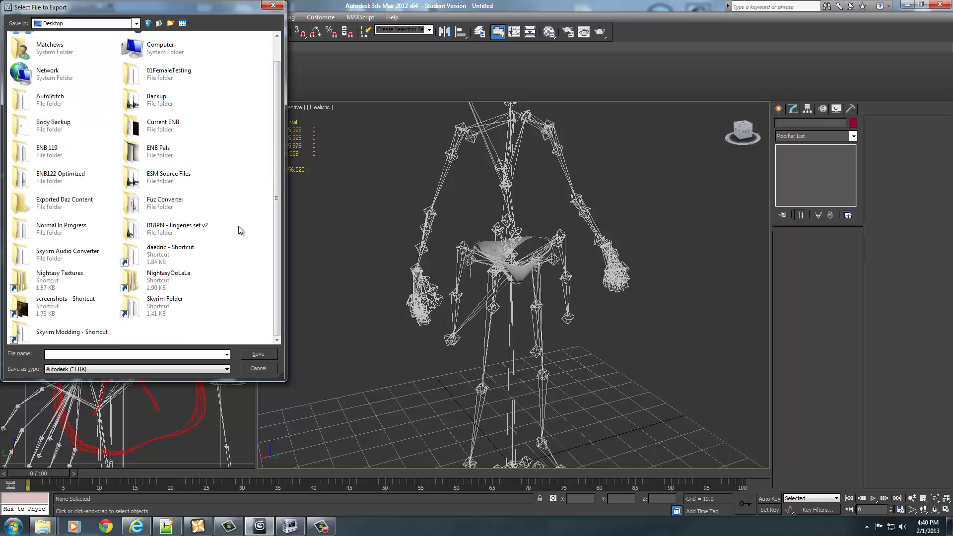
double_click(167, 278)
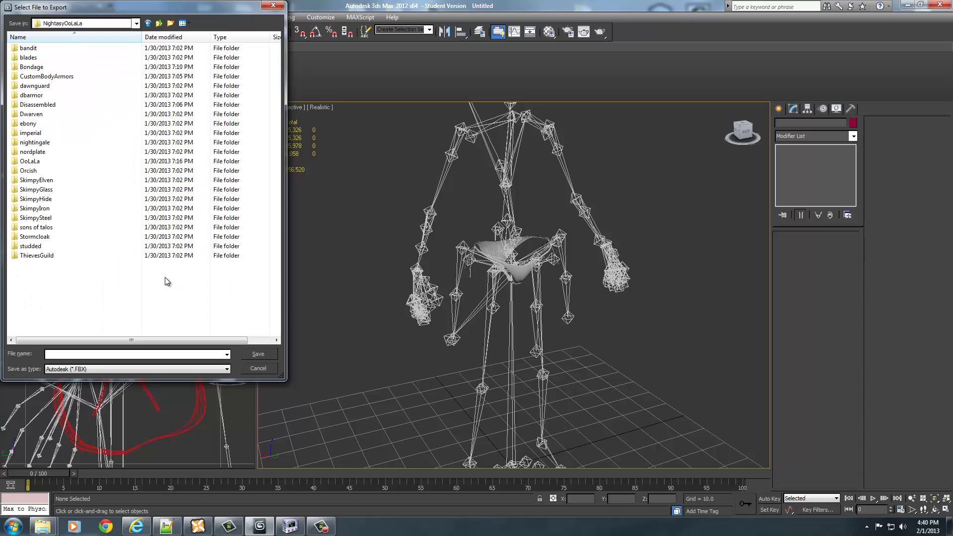
double_click(43, 106)
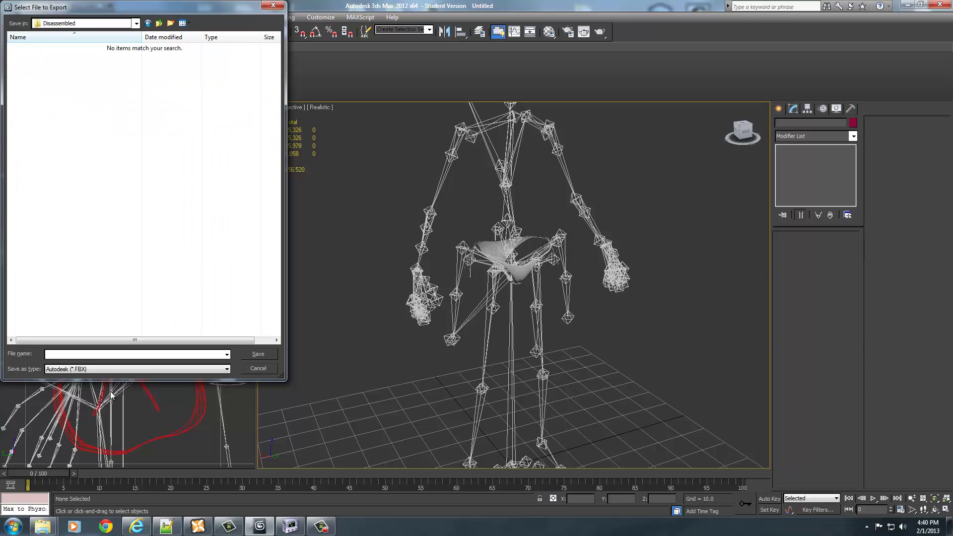
Set the export format to Netimmerse/Gamebryo and name the file PantiesB2_0.nif, based on the existing PantiesB1_0.nif name.
click(105, 371)
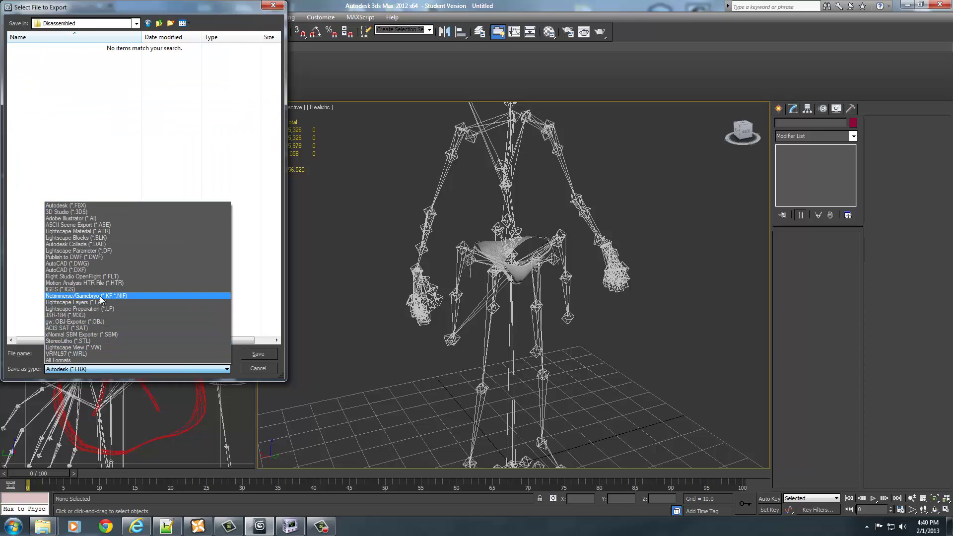
click(74, 298)
click(72, 284)
scroll(73, 226, down, 12)
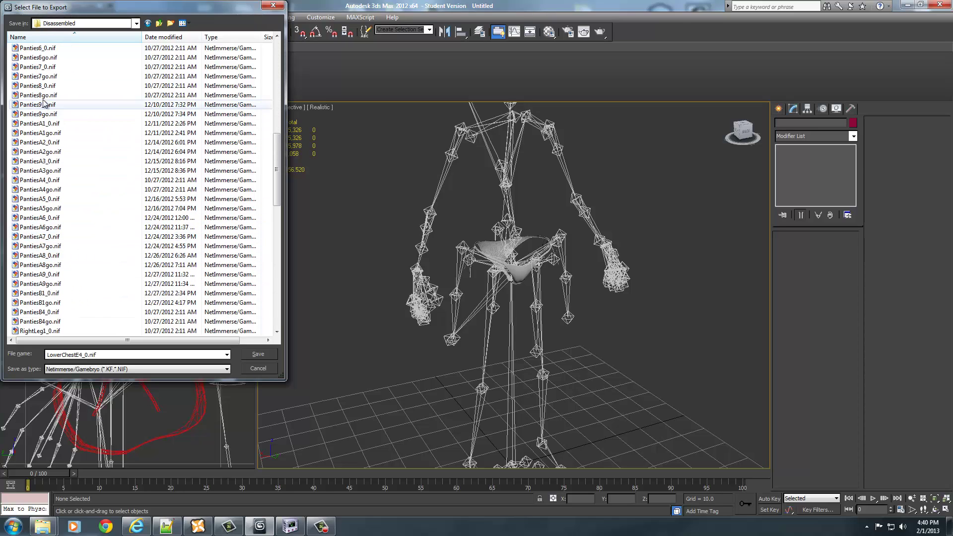
scroll(47, 152, down, 1)
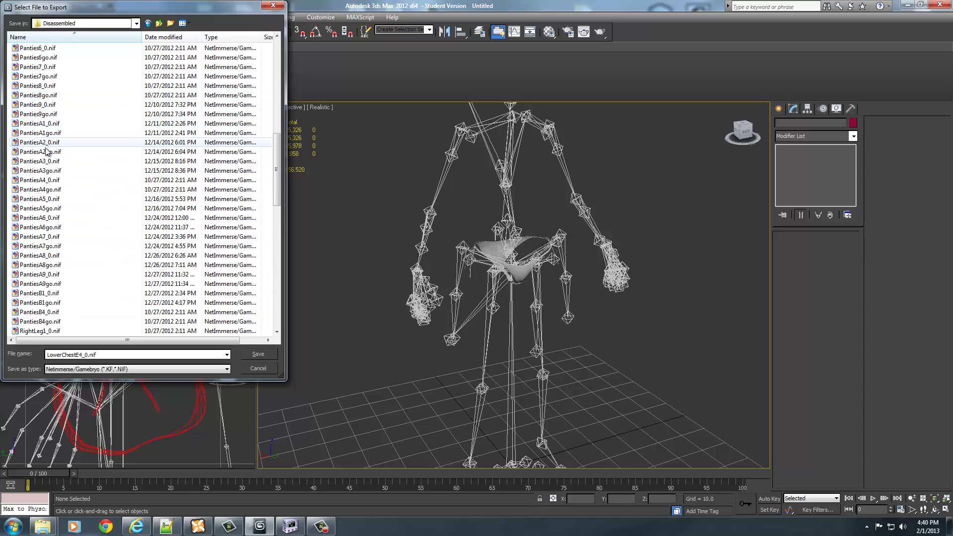
click(45, 274)
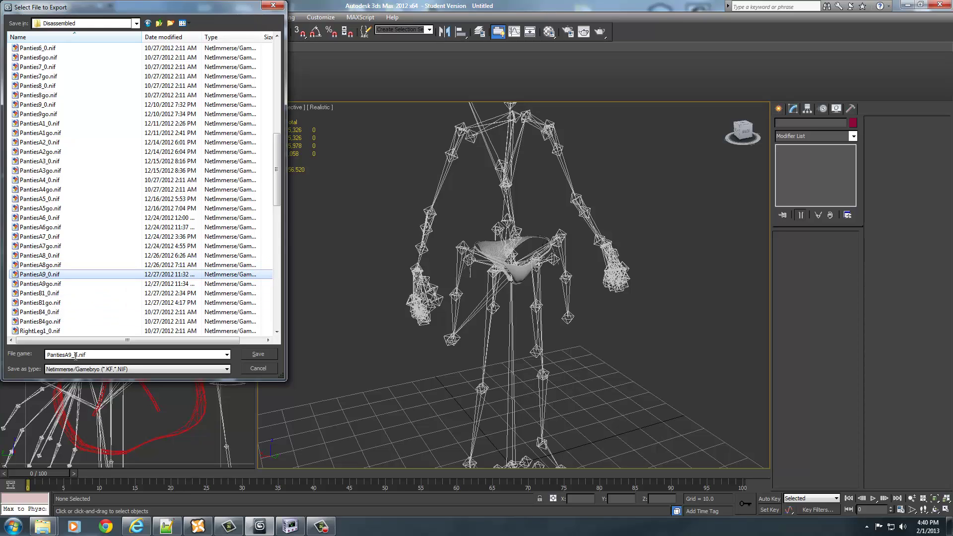
click(40, 294)
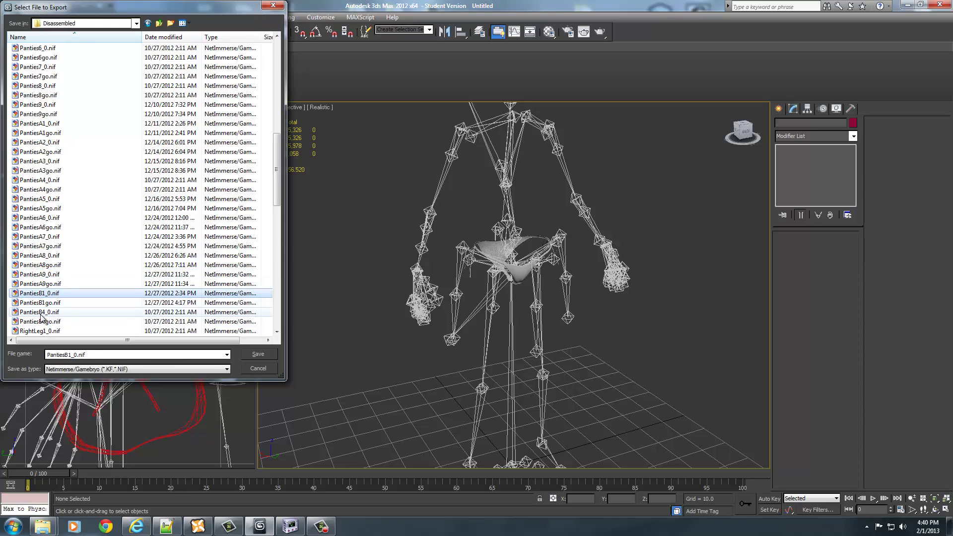
double_click(74, 353)
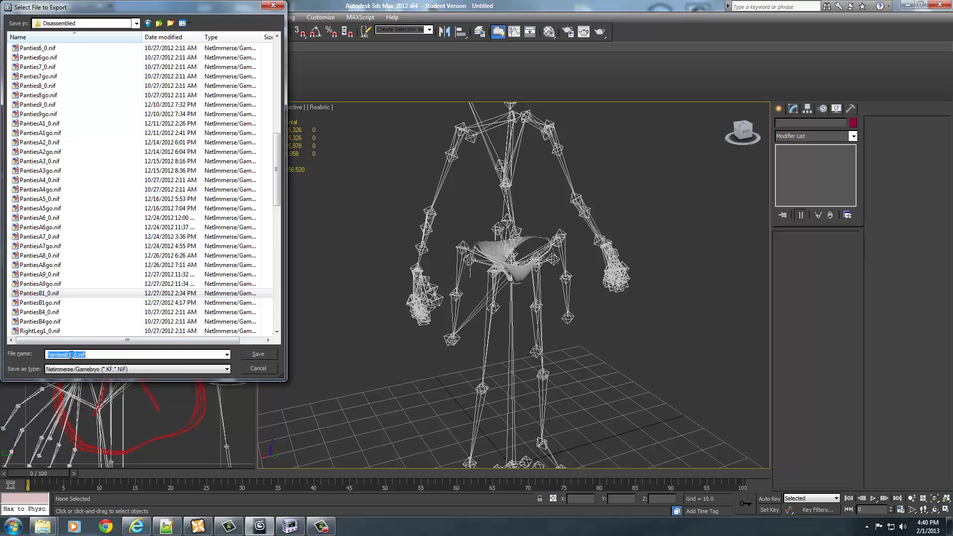
click(71, 355)
key(BackSpace)
text(2)
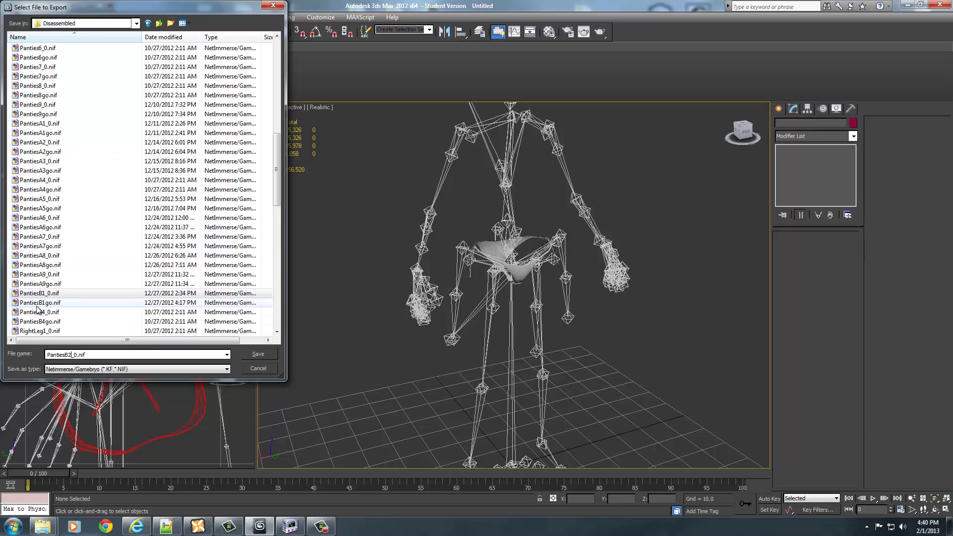
Export PantiesB2_0.nif with the Skyrim settings, keeping the skin modifier and a Weld Vertices value of 0.01.
click(258, 354)
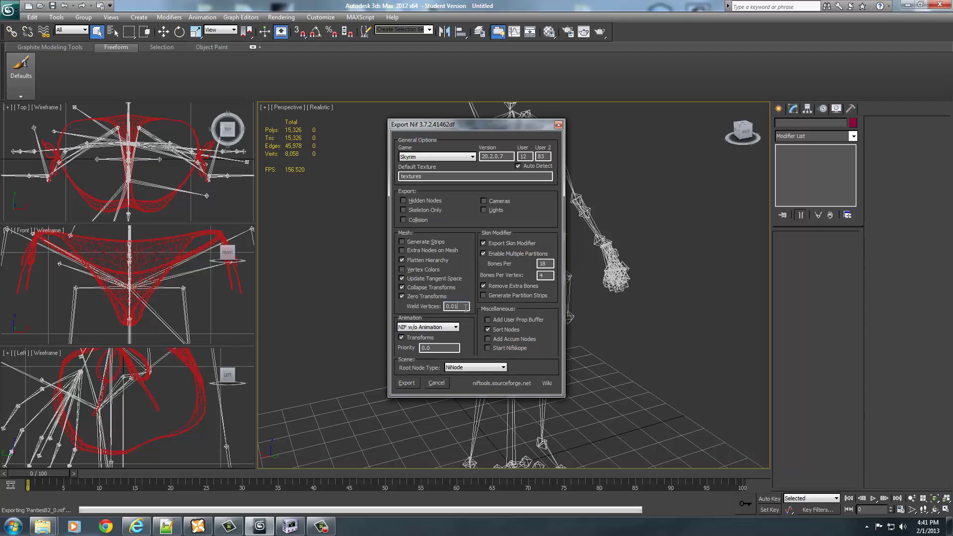
click(408, 385)
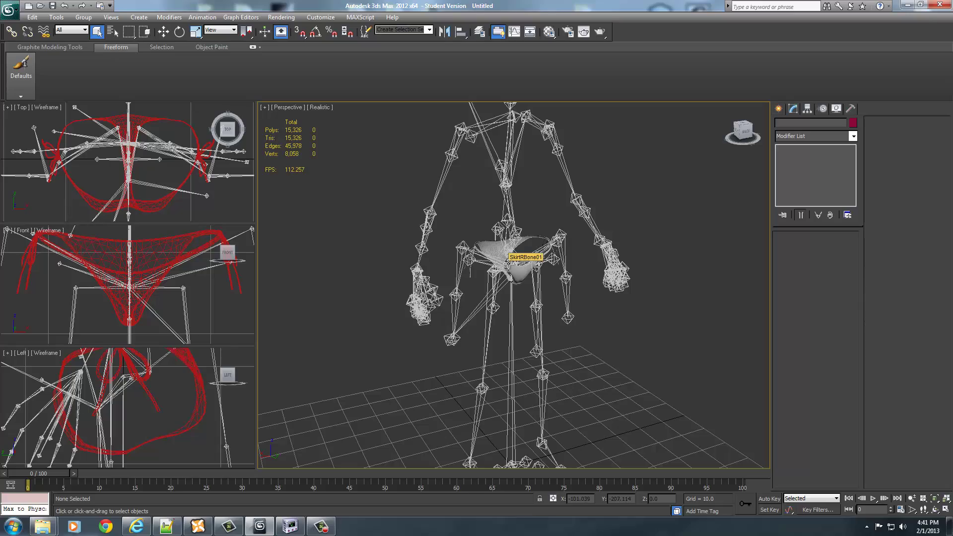
alt+middle_drag(579, 315, 565, 300)
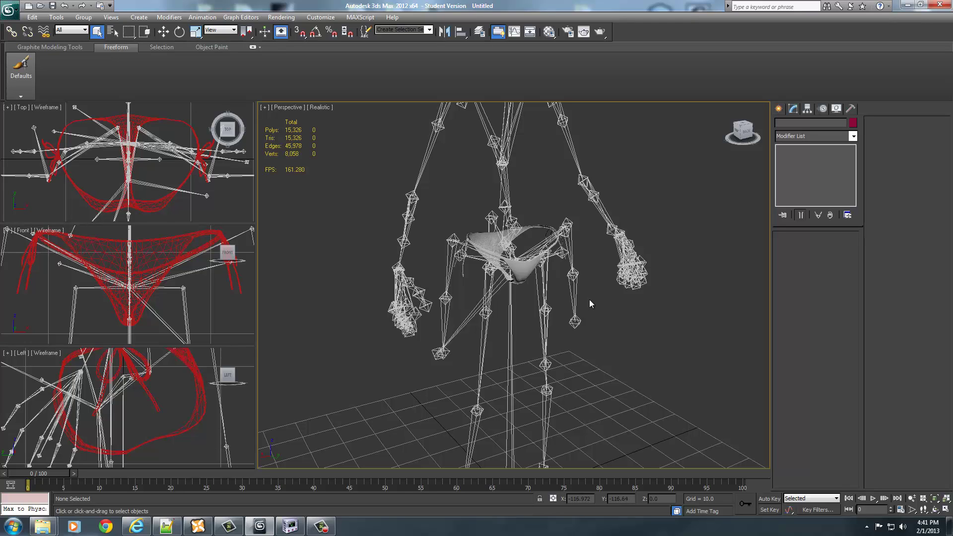
middle_drag(598, 297, 582, 341)
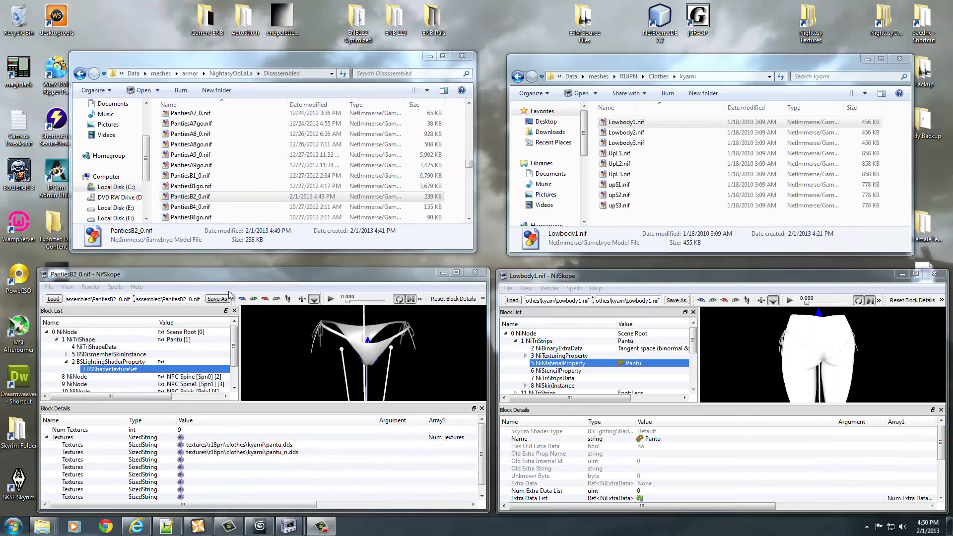
Compare the Pantu shape's data, skin and shader blocks in PantiesB2_0.nif with the material, stencil and strips blocks in Lowbody1.nif.
click(184, 199)
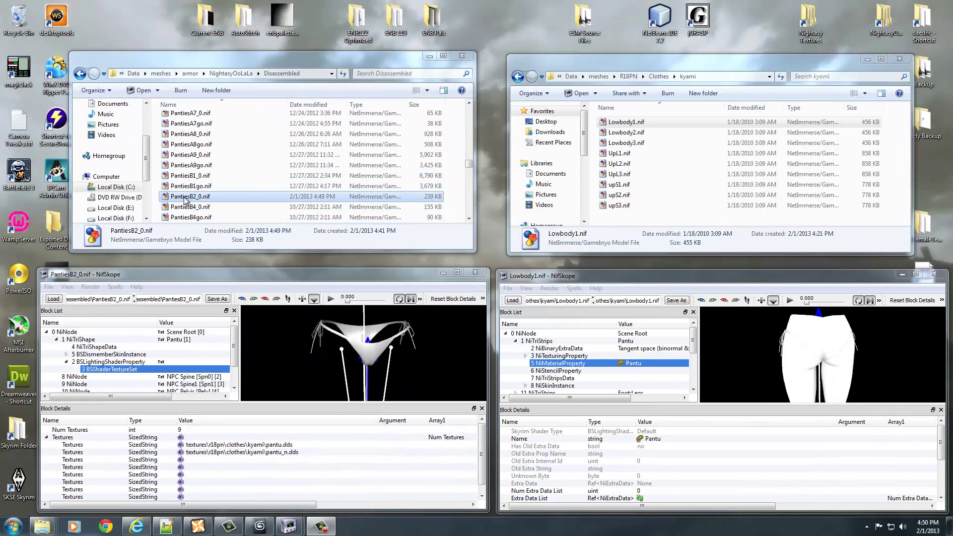
click(190, 302)
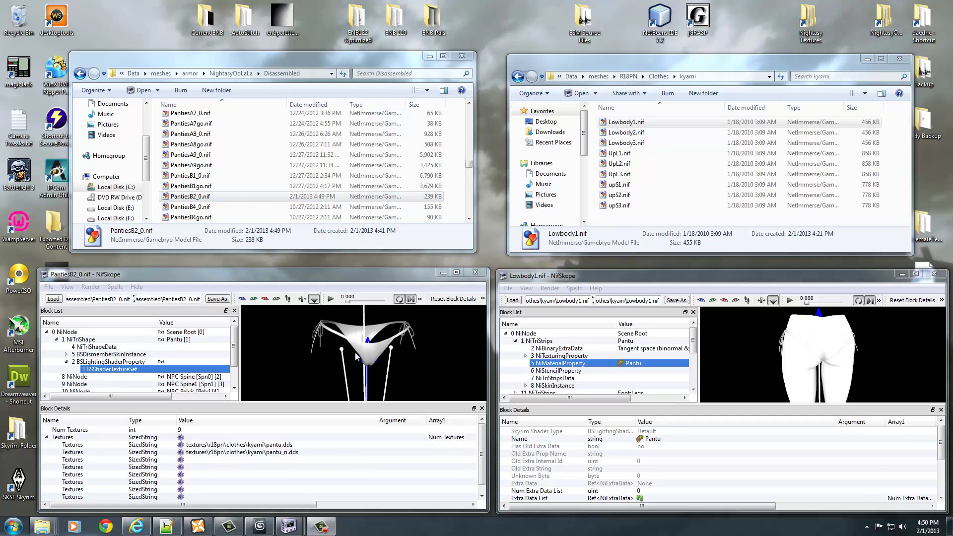
click(57, 340)
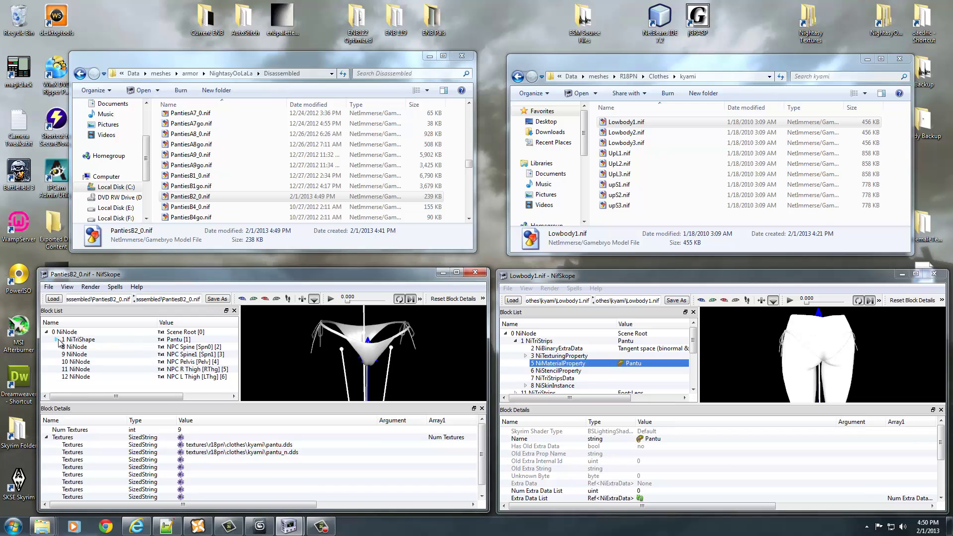
click(57, 340)
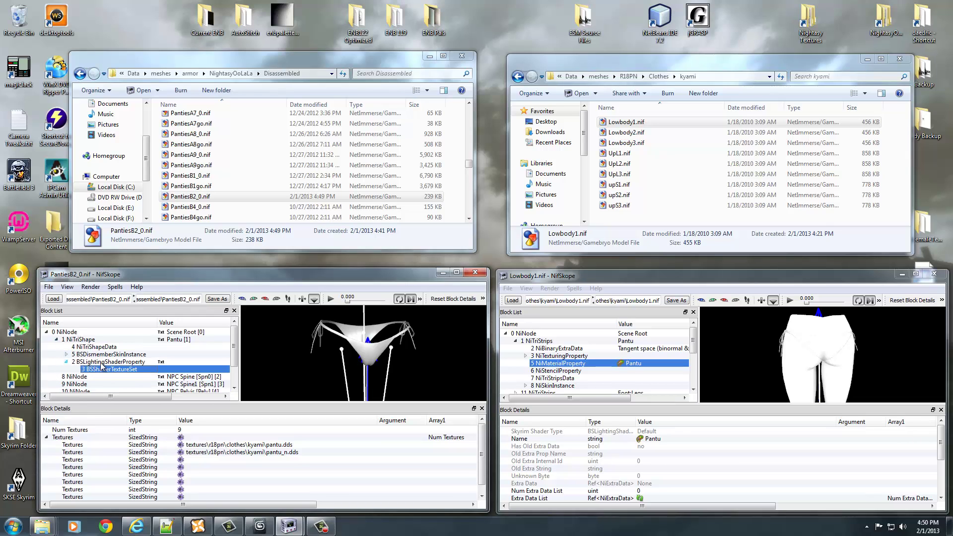
mouse_move(137, 366)
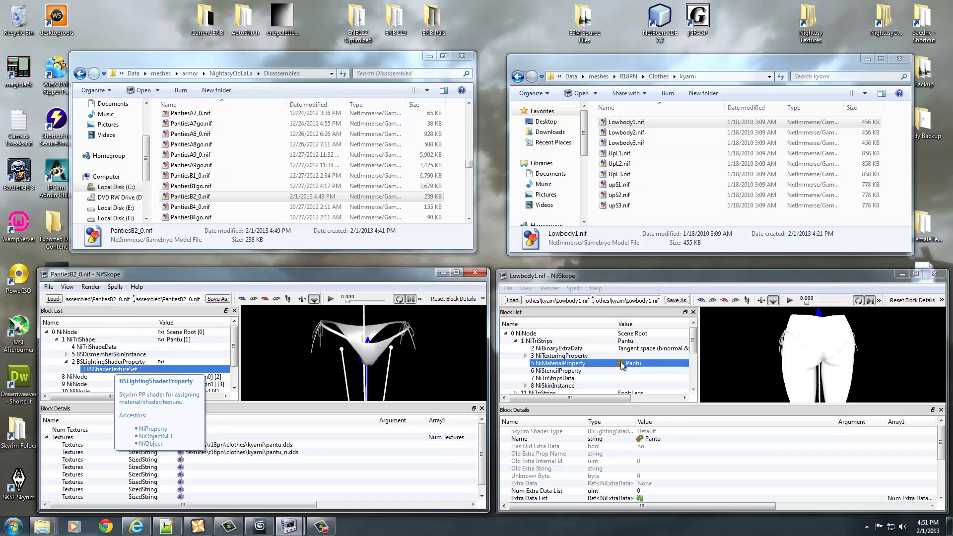
click(550, 372)
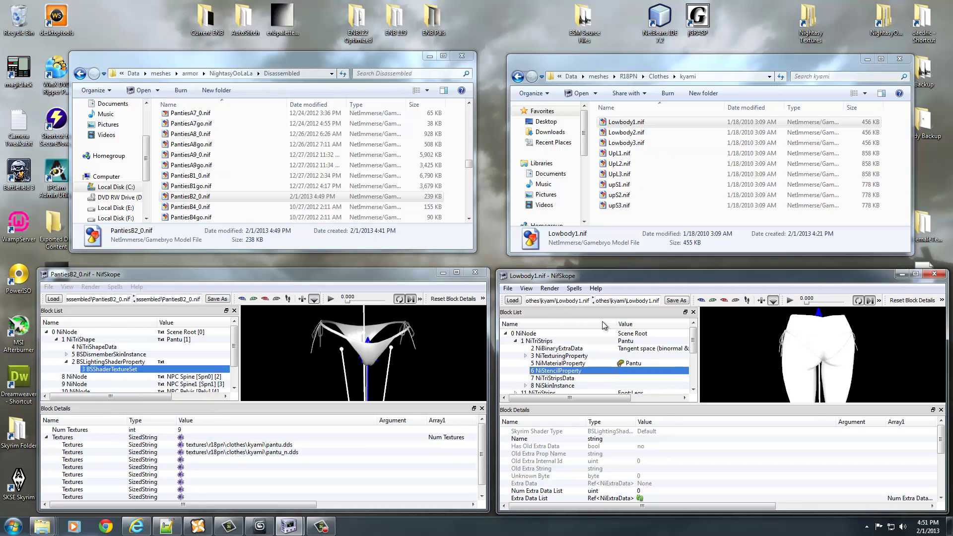
click(547, 364)
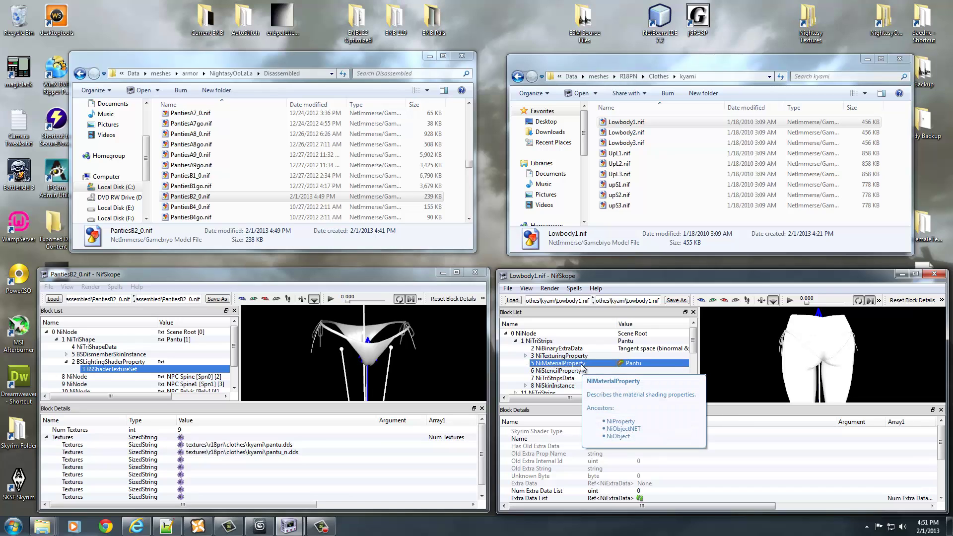
click(546, 372)
click(538, 379)
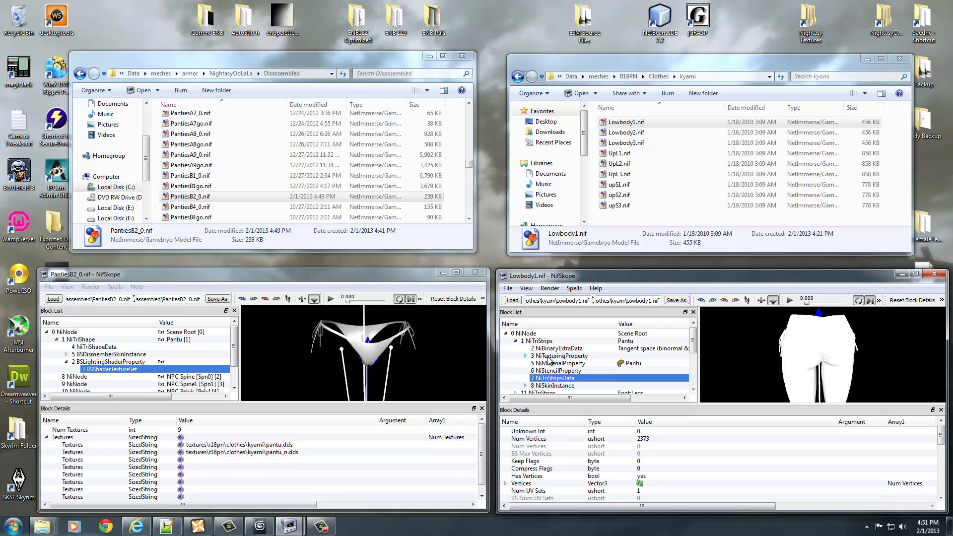
click(92, 347)
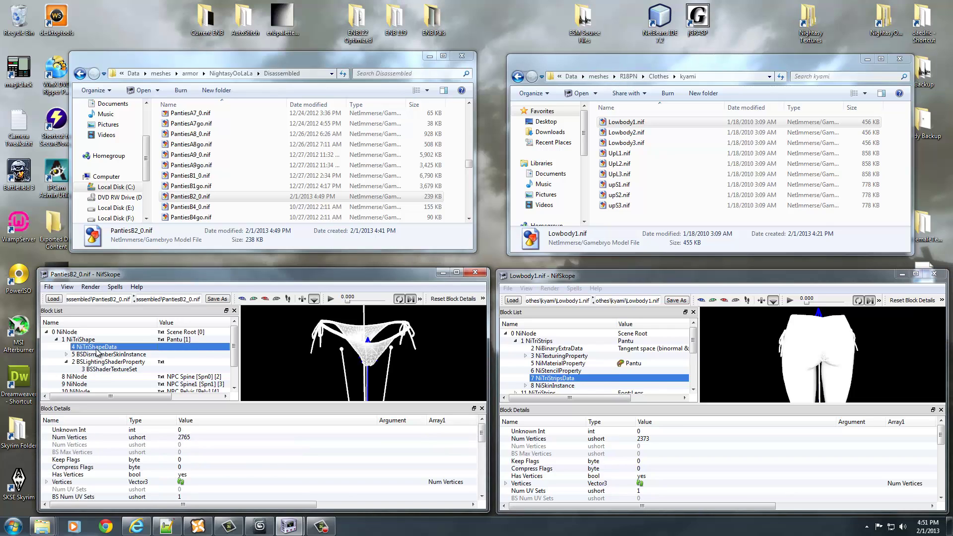
click(91, 355)
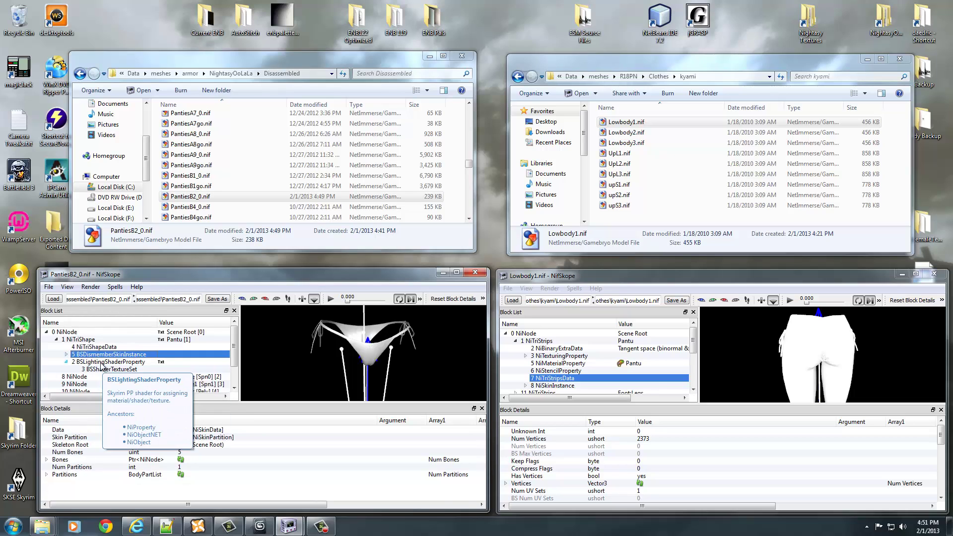
Remove the BSLightingShaderProperty branch from the Pantu shape in PantiesB2_0.nif.
click(134, 364)
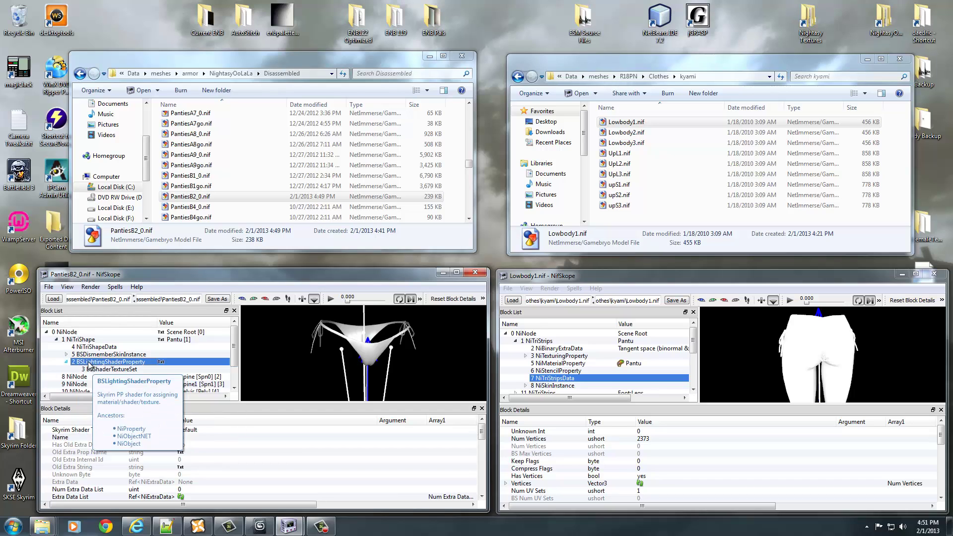
key(Up)
key(Down)
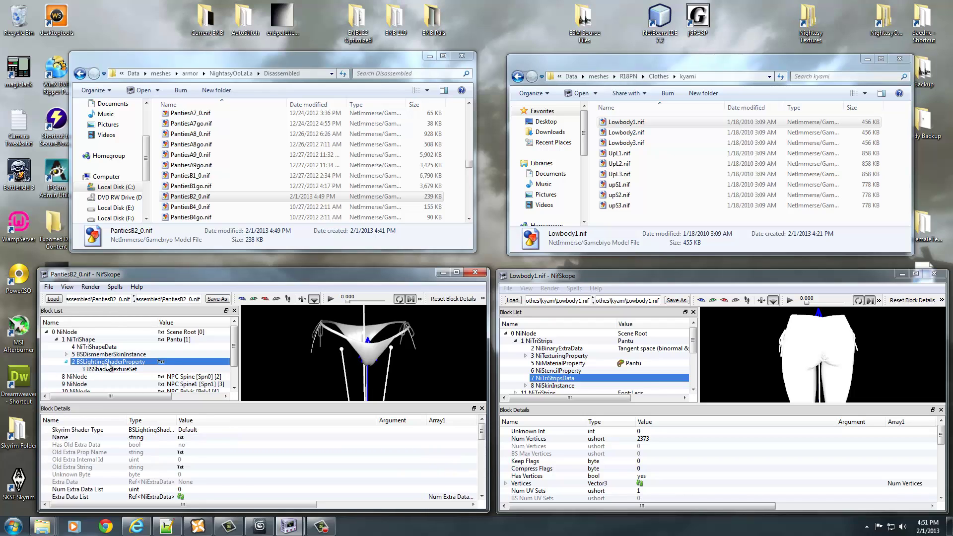
key(ctrl+Delete)
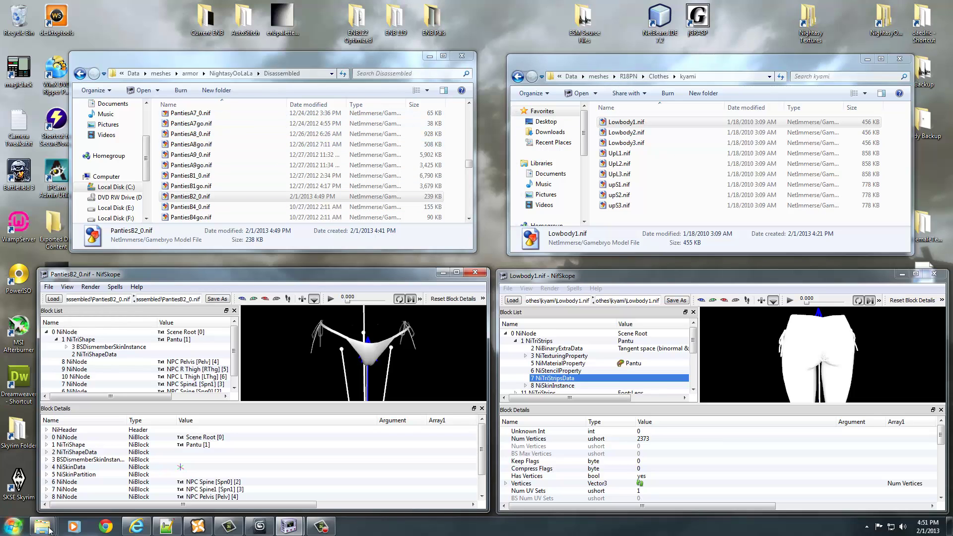
Put the Lowbody1.nif window away and browse to Skyrim Modding > Skyrim Meshes > meshes > clothes.
click(934, 274)
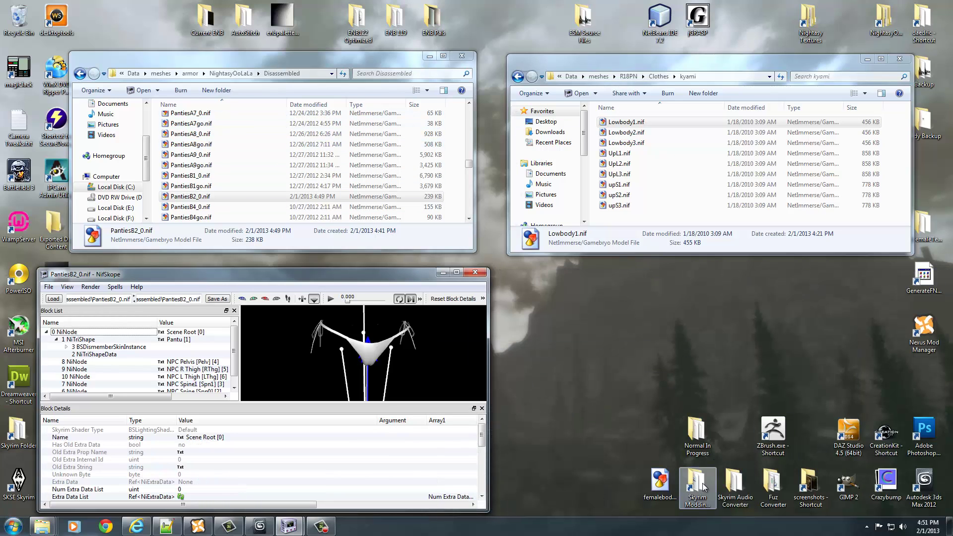
double_click(698, 484)
scroll(204, 194, down, 3)
scroll(204, 195, up, 1)
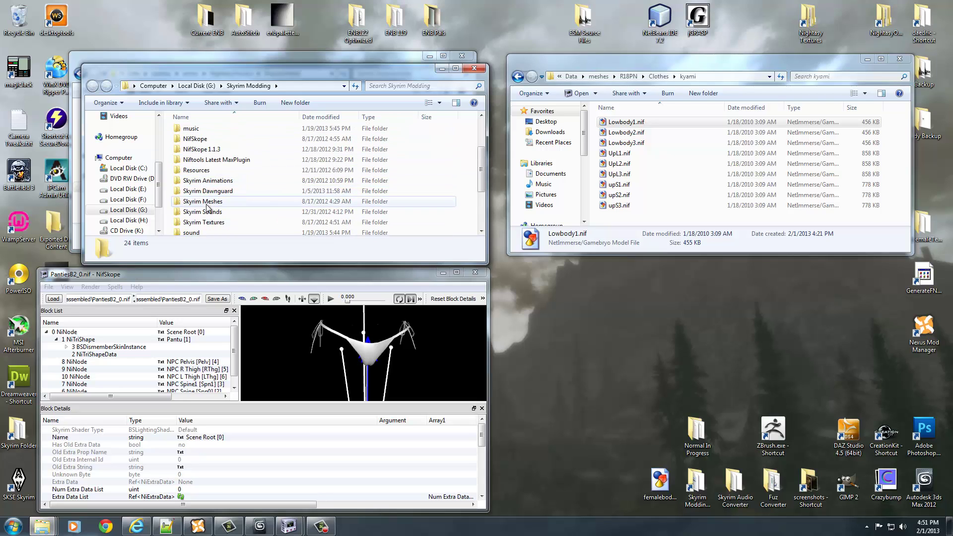
scroll(206, 205, down, 1)
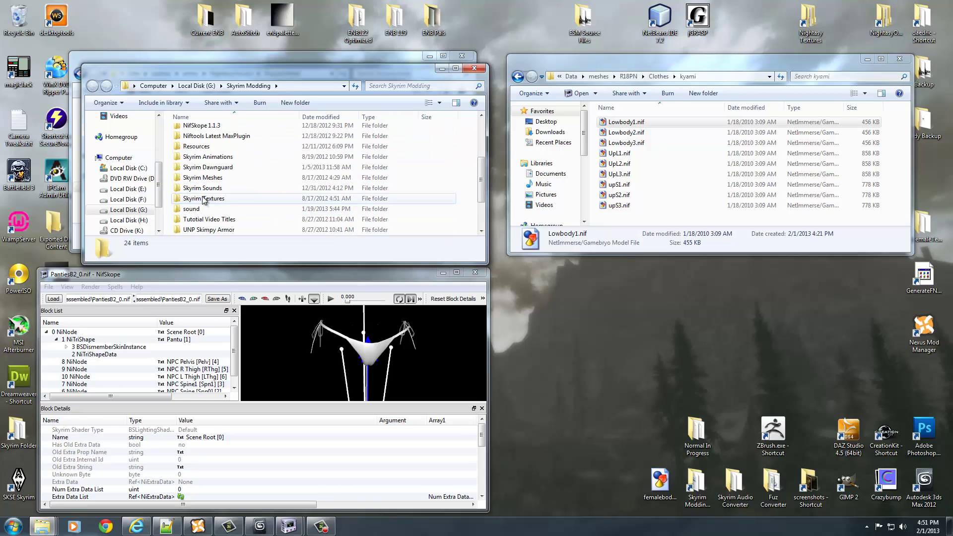
double_click(202, 177)
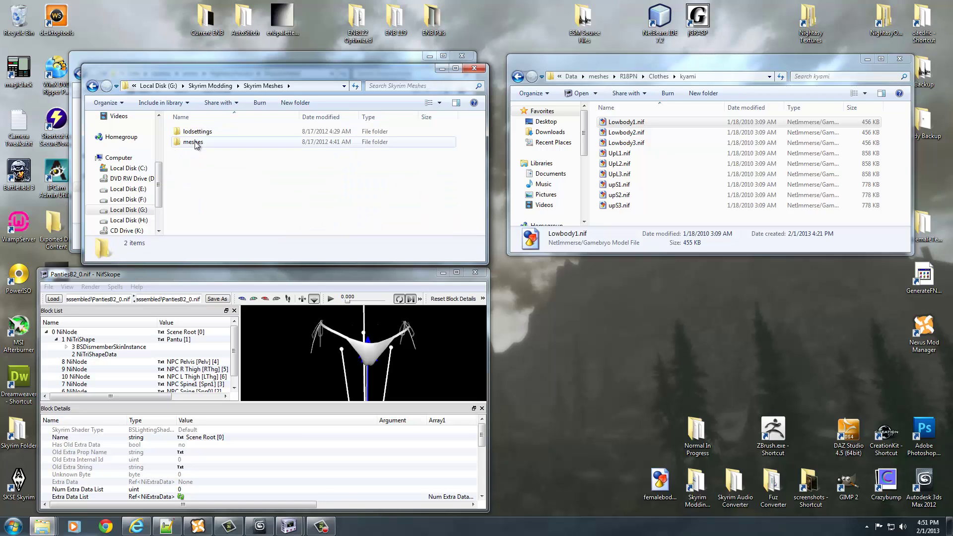
double_click(196, 142)
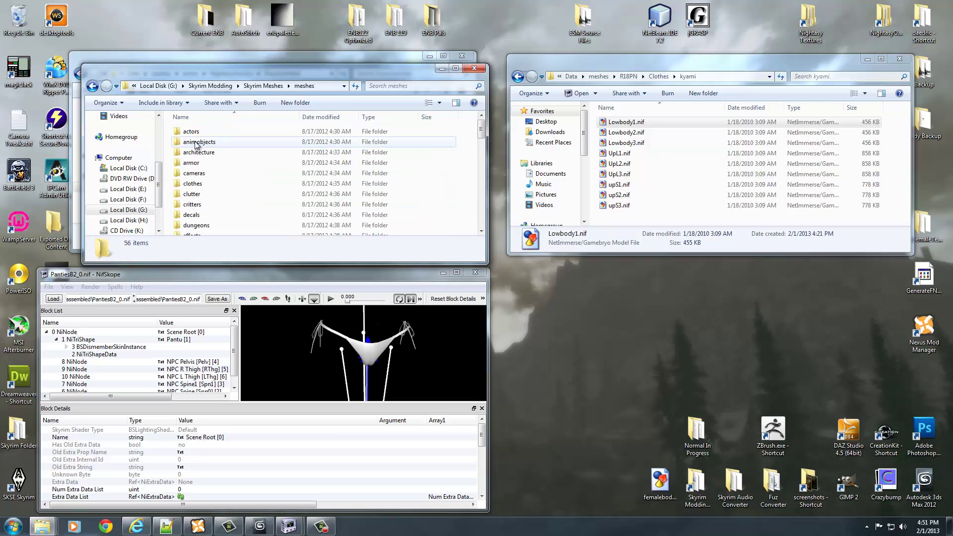
double_click(195, 187)
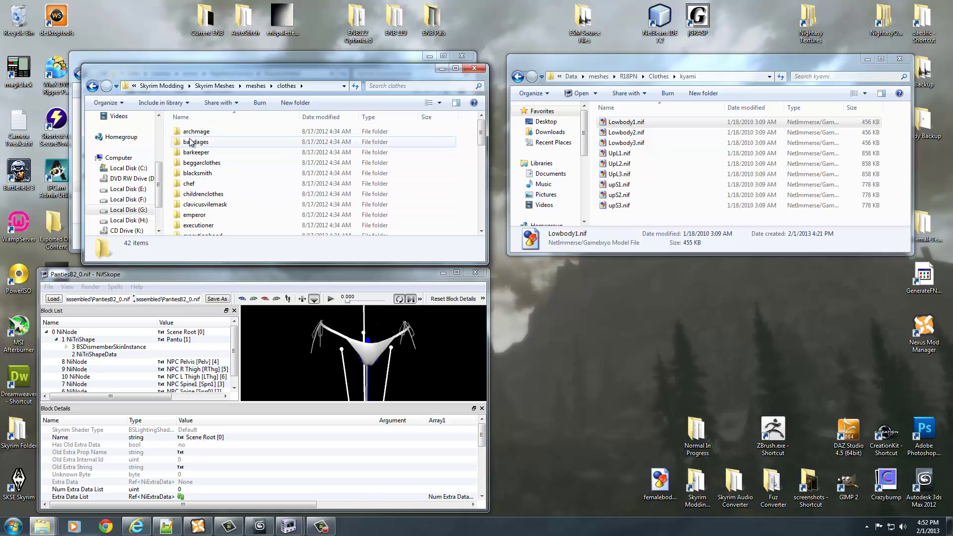
Open torsof_0.nif from the farmclothes01 folder in NifSkope and close the folder window.
scroll(204, 193, down, 2)
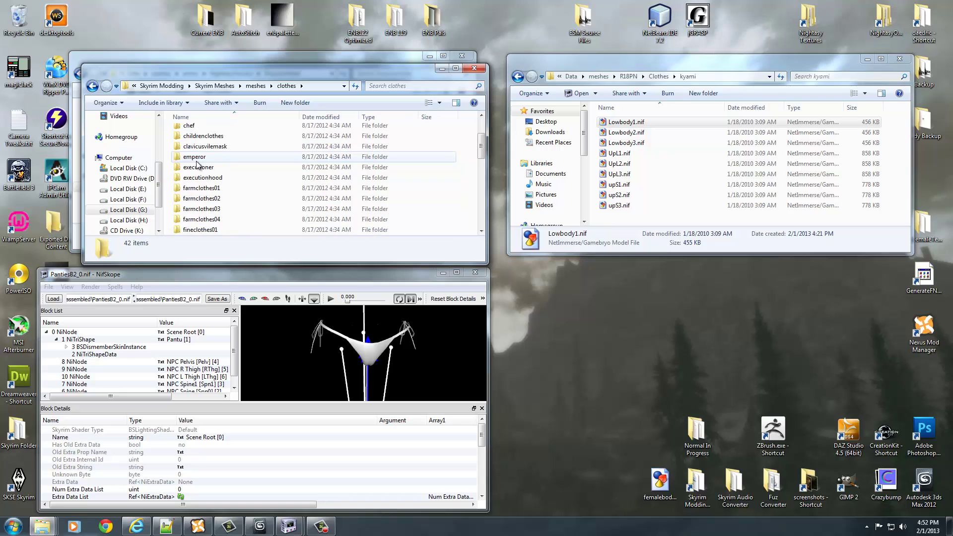
double_click(204, 194)
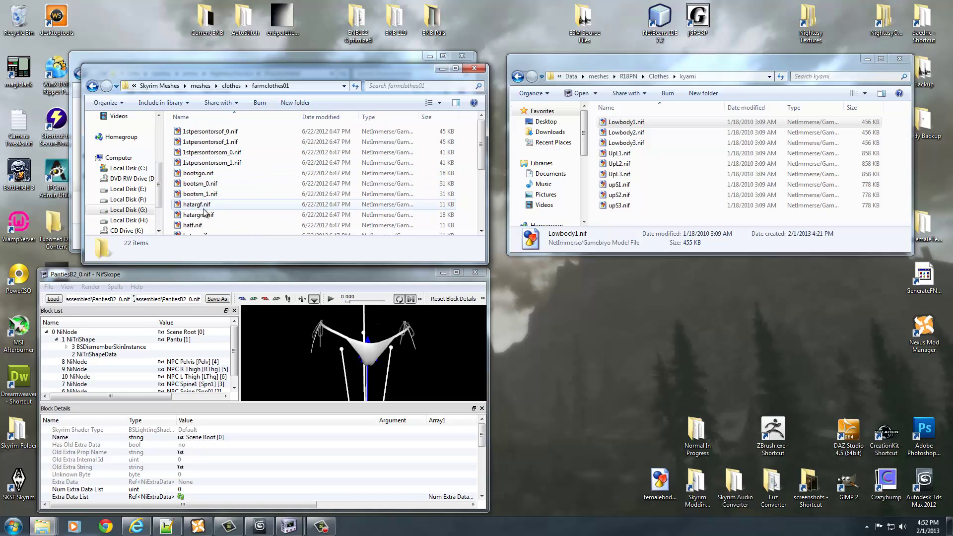
scroll(202, 201, down, 4)
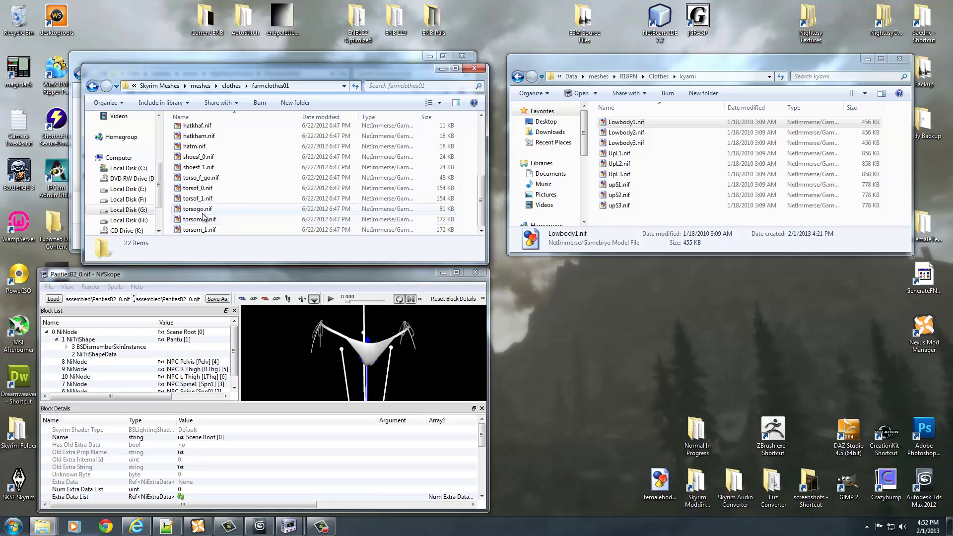
click(201, 190)
double_click(200, 190)
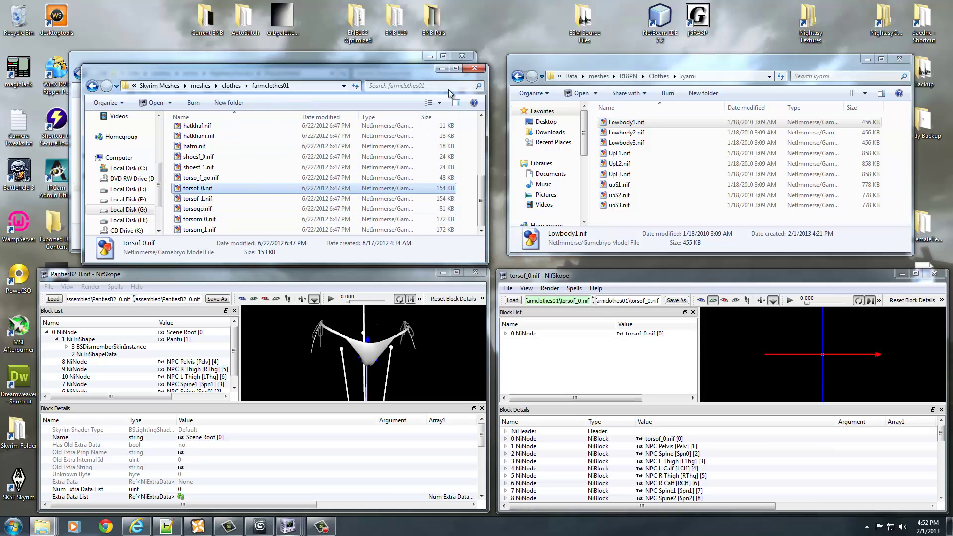
click(472, 70)
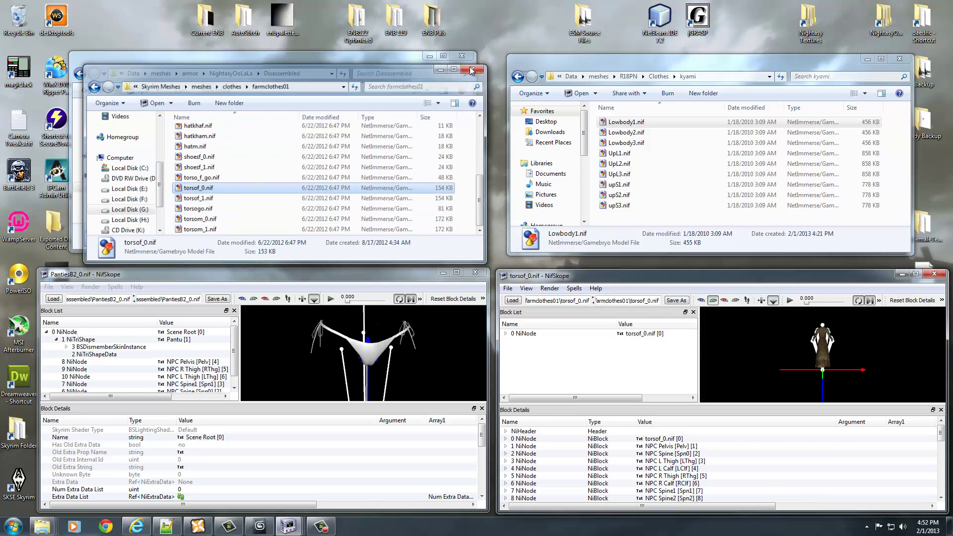
Copy the BSLightingShaderProperty branch of the torso shape in torsof_0.nif and paste it onto the Pantu shape in PantiesB2_0.nif.
click(507, 334)
scroll(521, 362, down, 6)
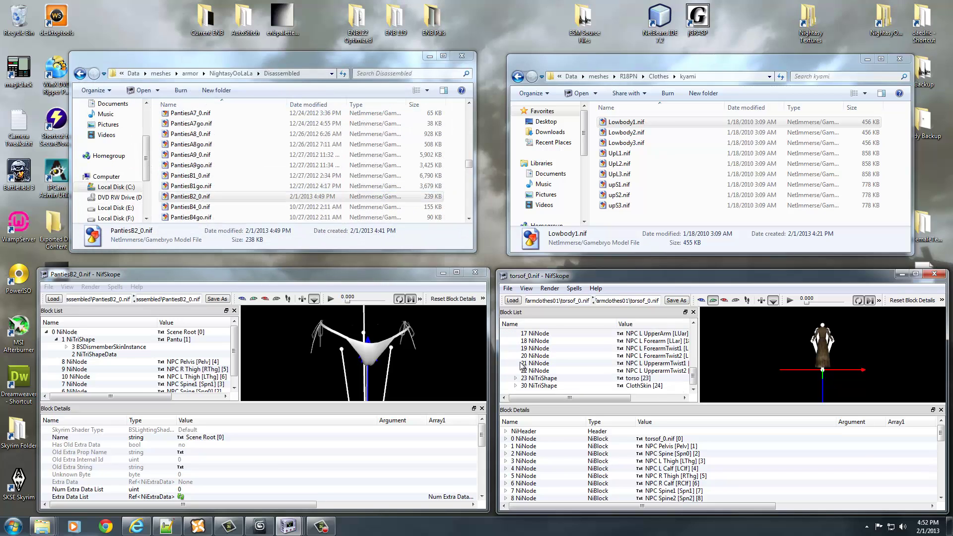
click(536, 379)
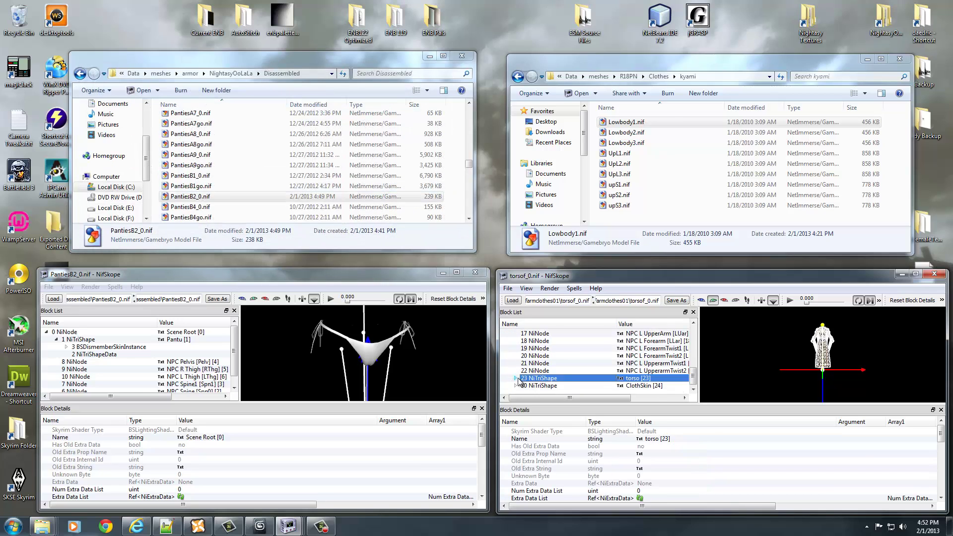
click(516, 379)
click(547, 379)
click(548, 387)
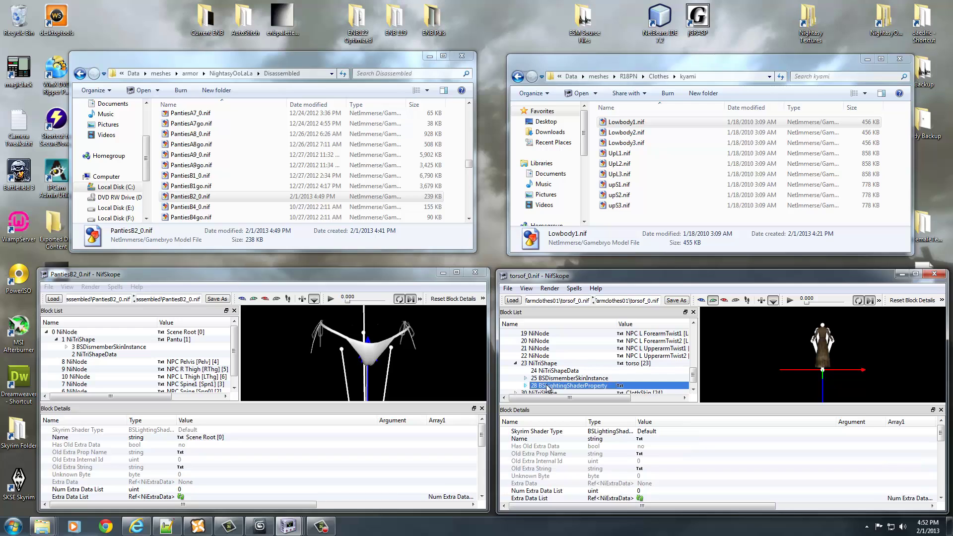
click(87, 341)
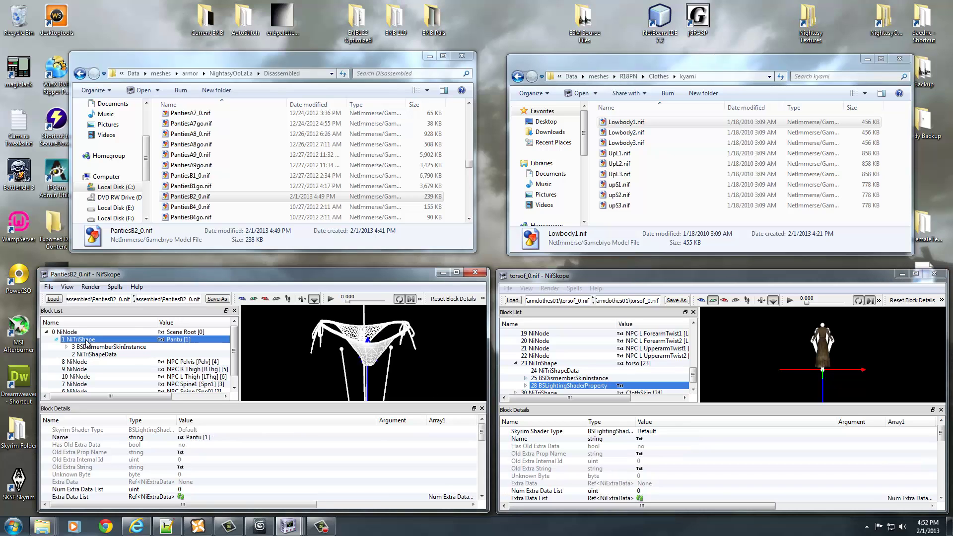
key(ctrl+shift+v)
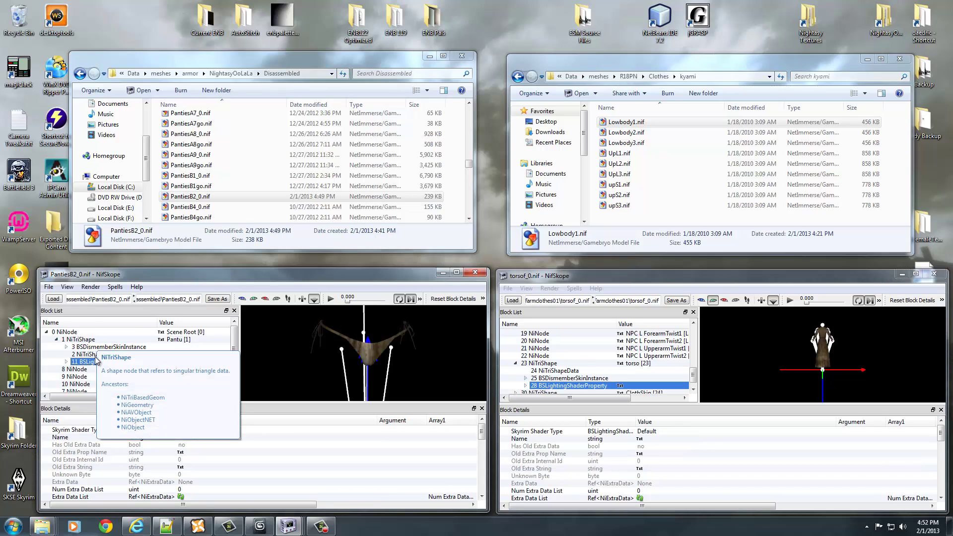
Close torsof_0.nif and bring Lowbody1.nif back beside PantiesB2_0.nif.
click(934, 273)
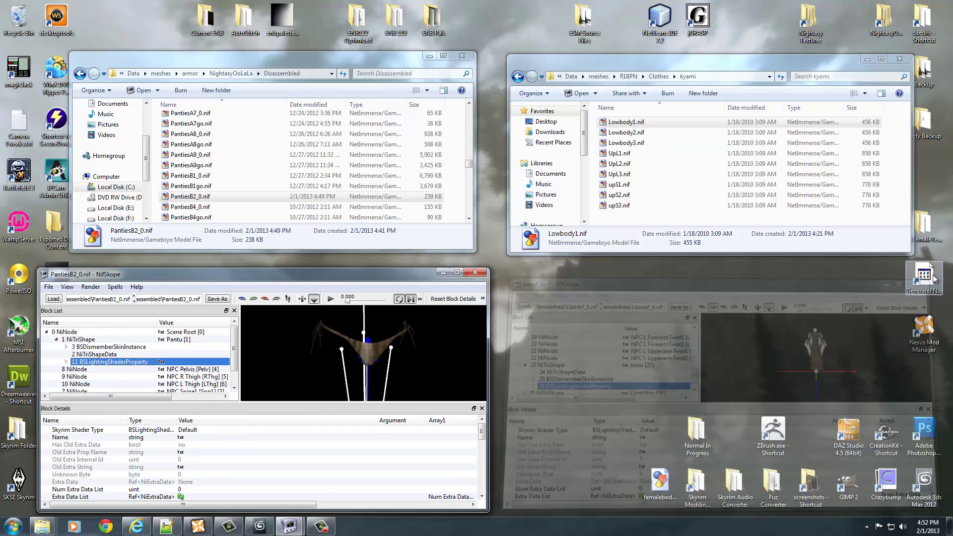
click(273, 529)
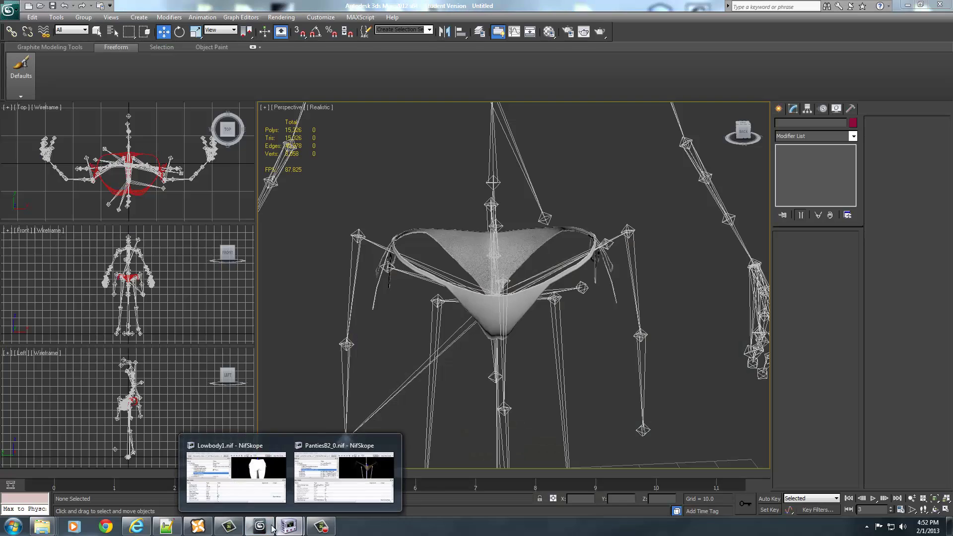
click(273, 530)
mouse_move(275, 530)
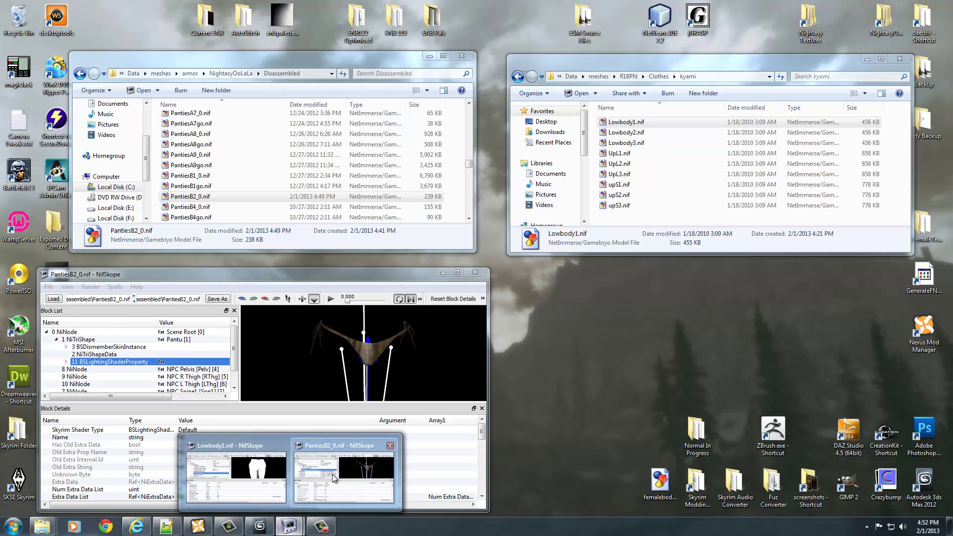
click(374, 442)
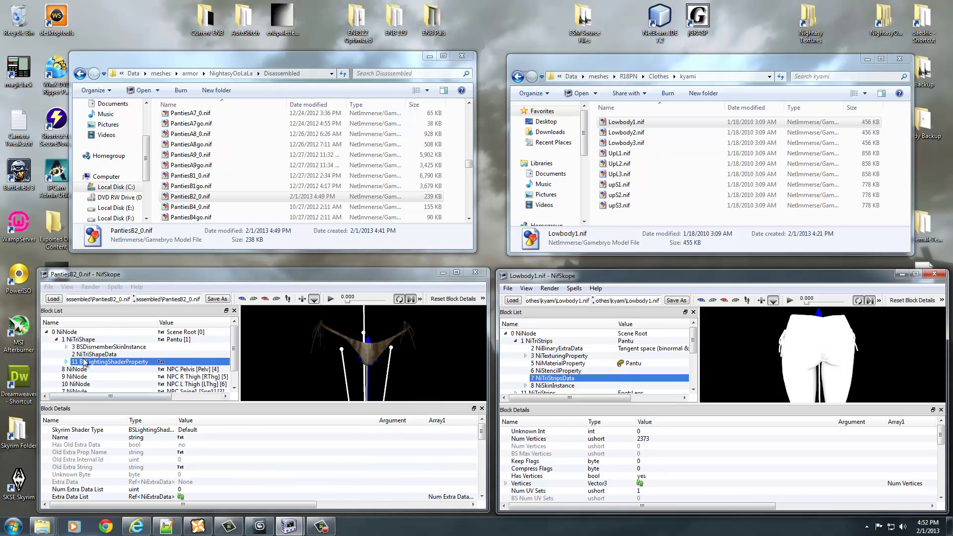
Expand the texture paths of the pasted BSShaderTextureSet in PantiesB2_0.nif and select the Pantu NiTriStrips block in Lowbody1.nif.
click(67, 363)
click(91, 370)
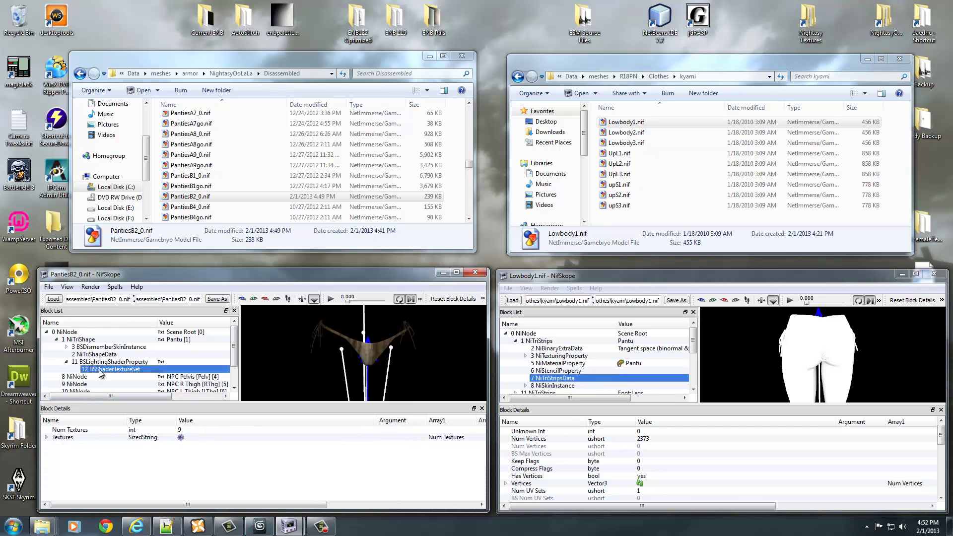
click(46, 438)
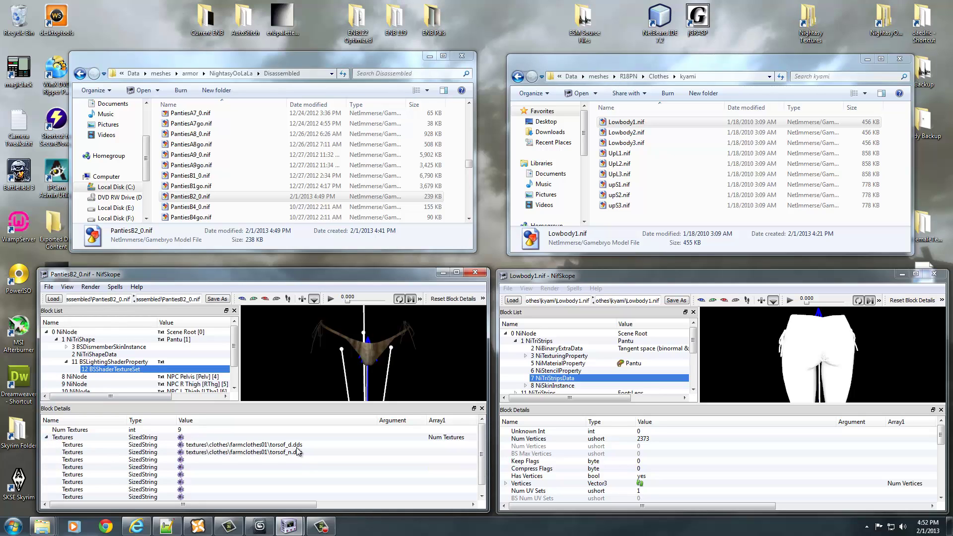
click(556, 357)
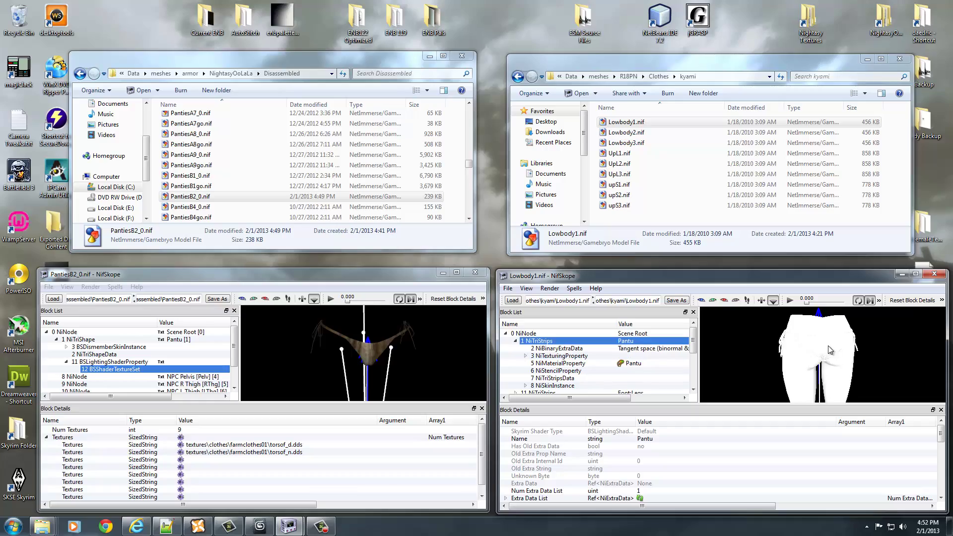